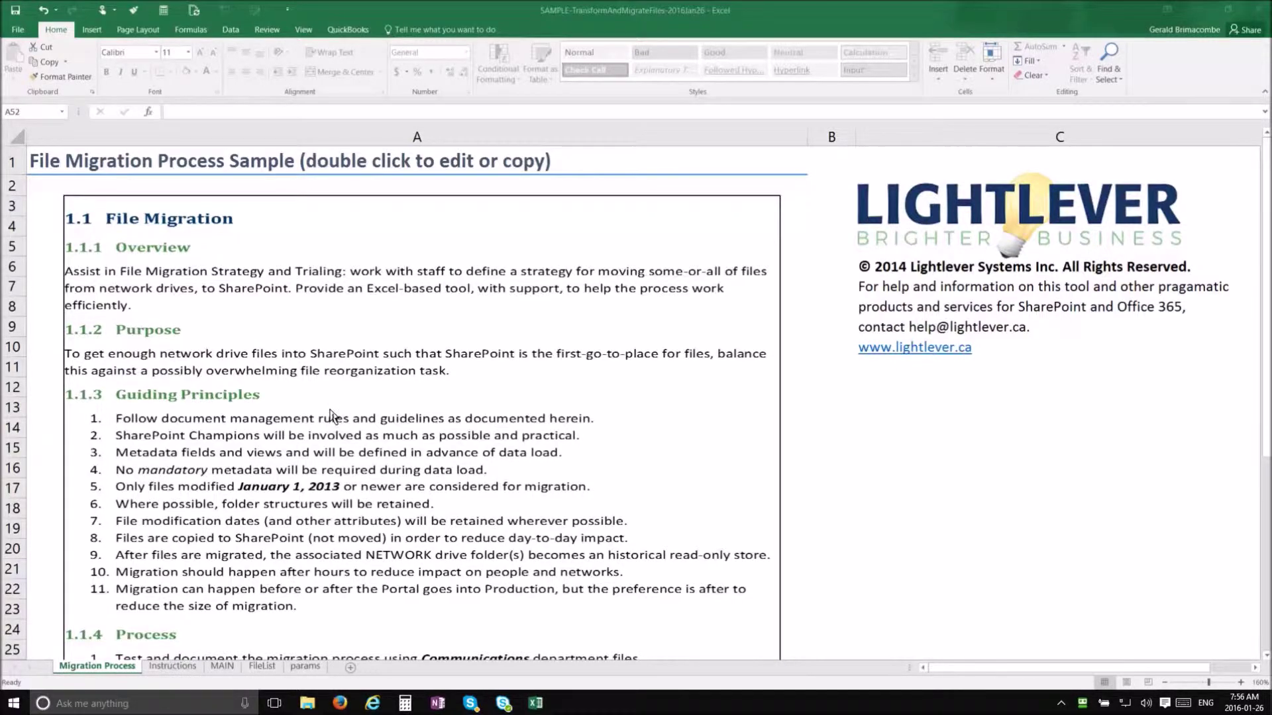
- Look through the Migration Process, Instructions, MAIN, FileList and params sheets of the workbook
scroll(335, 416, "down", 10)
scroll(330, 412, "up", 3)
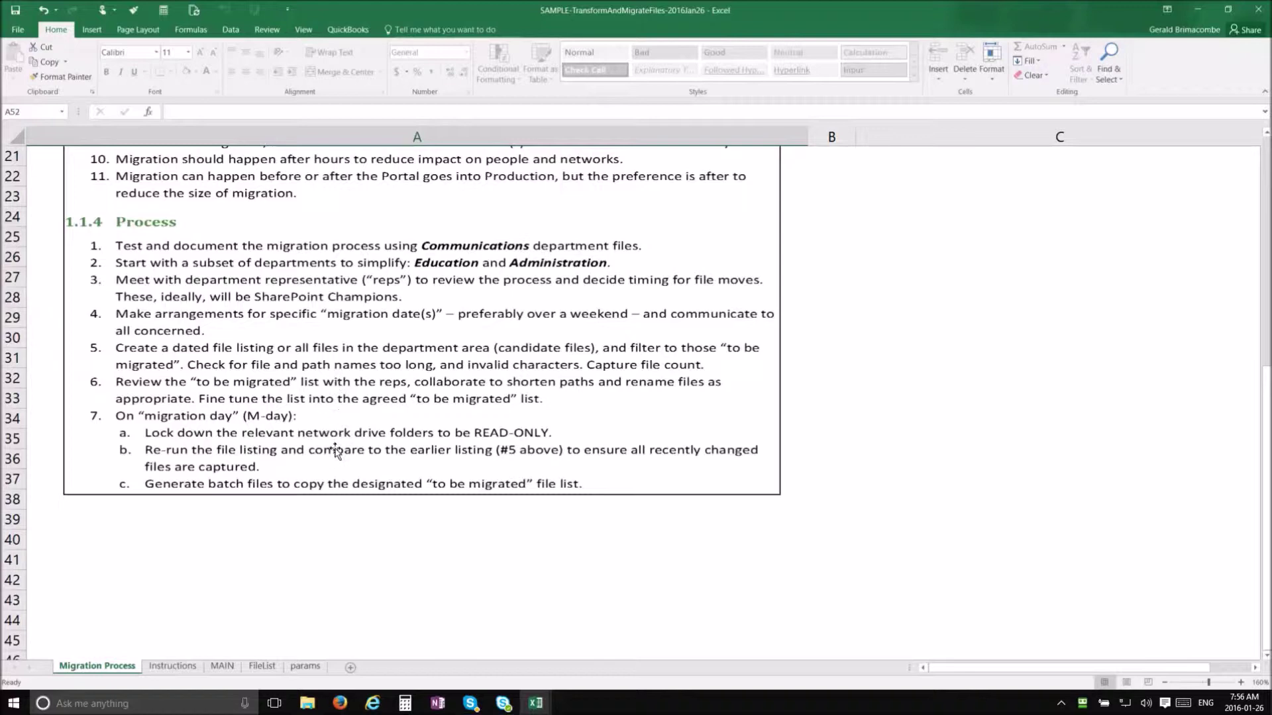
scroll(335, 451, "up", 6)
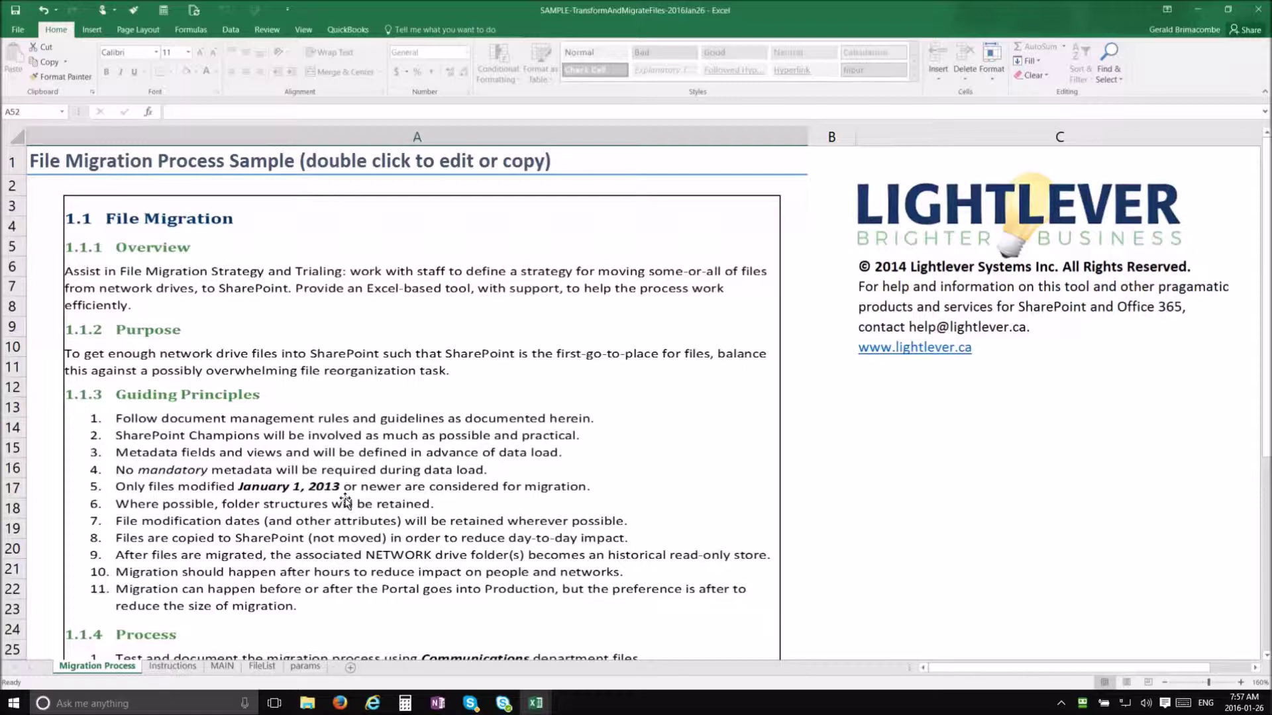
left_click(172, 666)
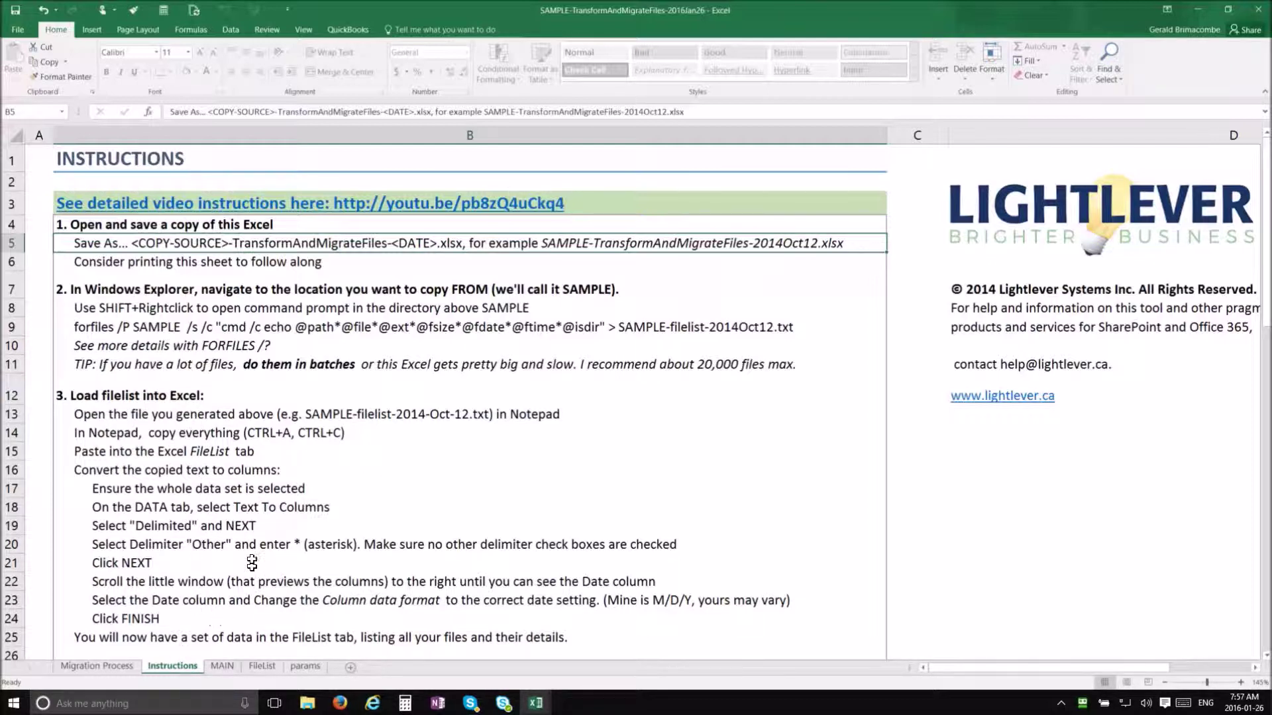
left_click(223, 667)
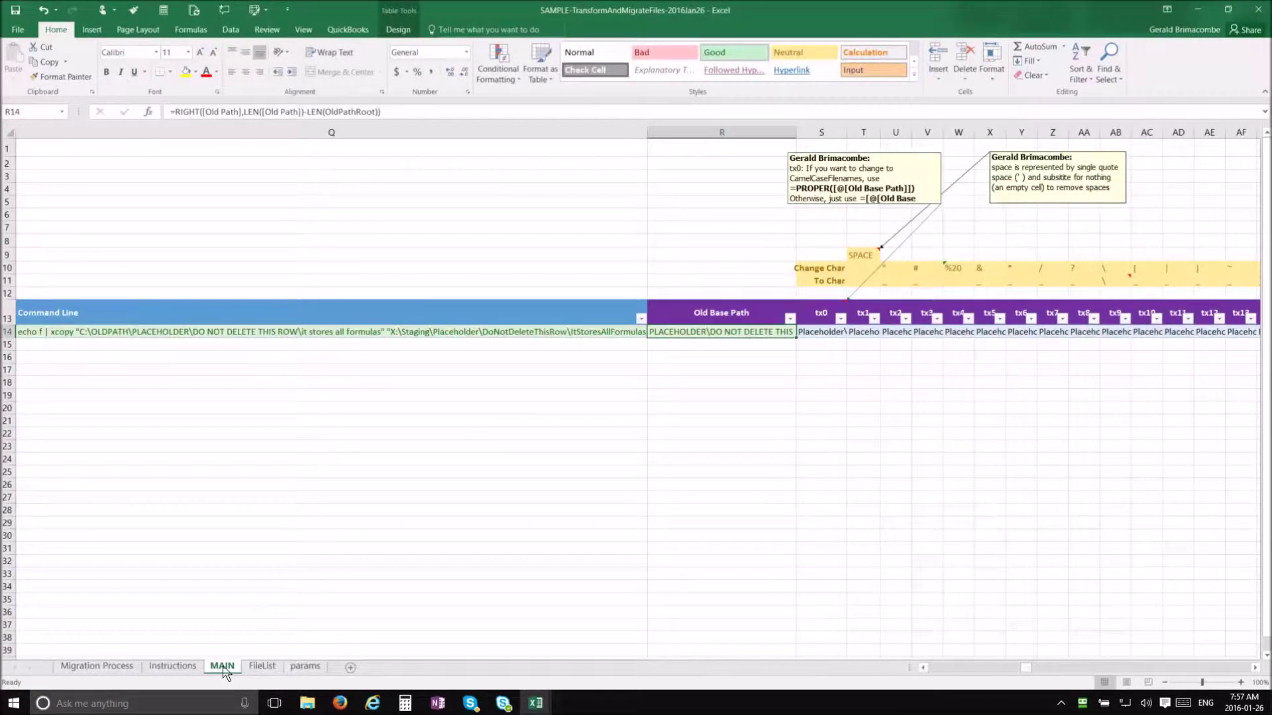
left_click(264, 670)
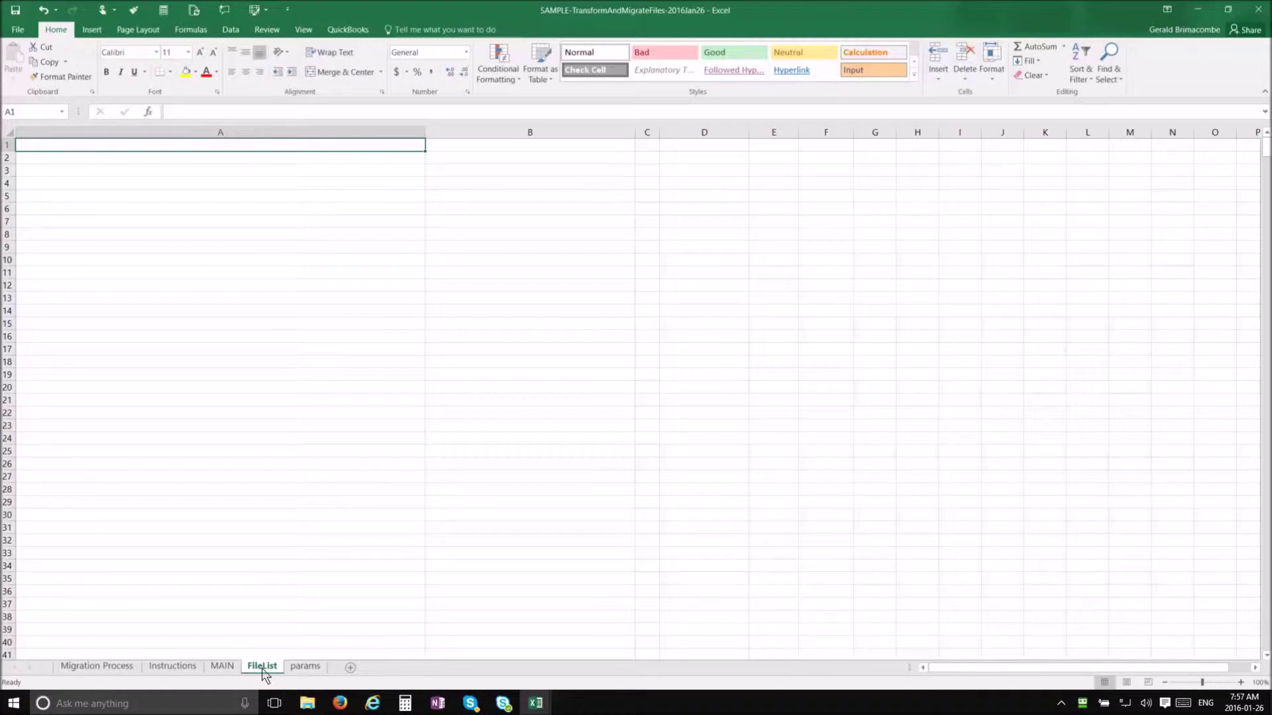
left_click(301, 669)
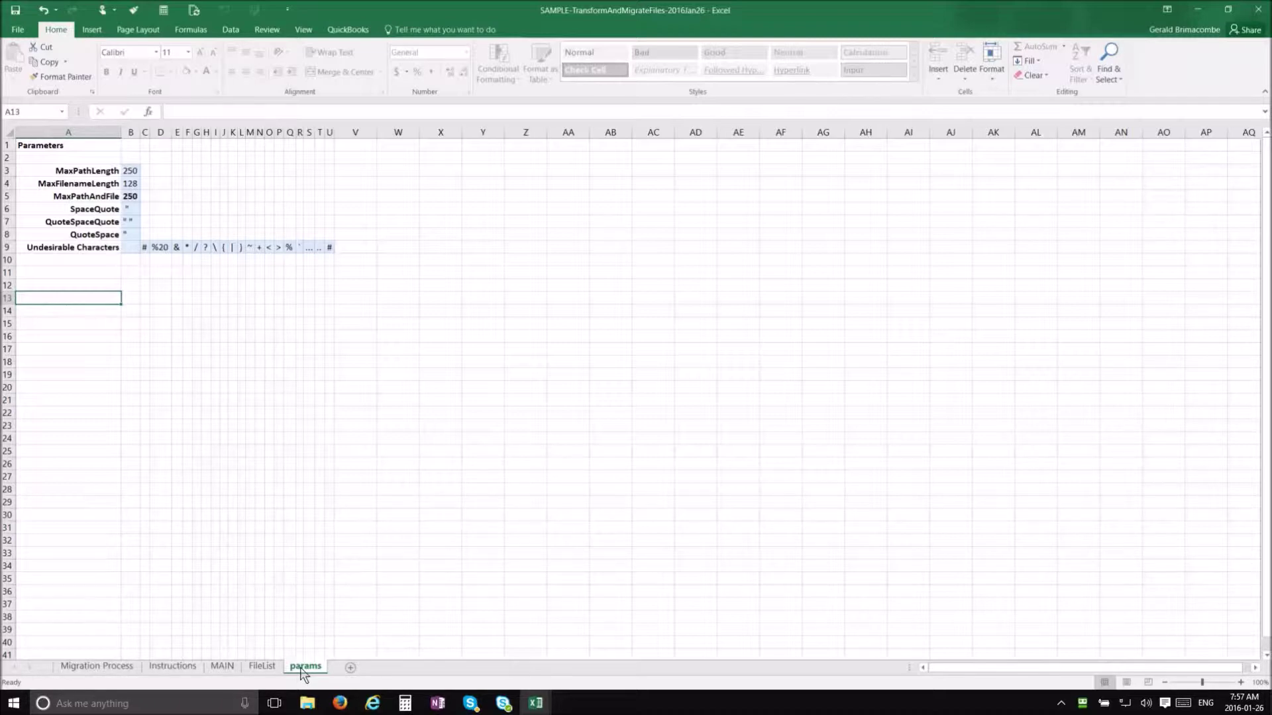
- Copy the forfiles command in cell B9 of the Instructions sheet
left_click(173, 667)
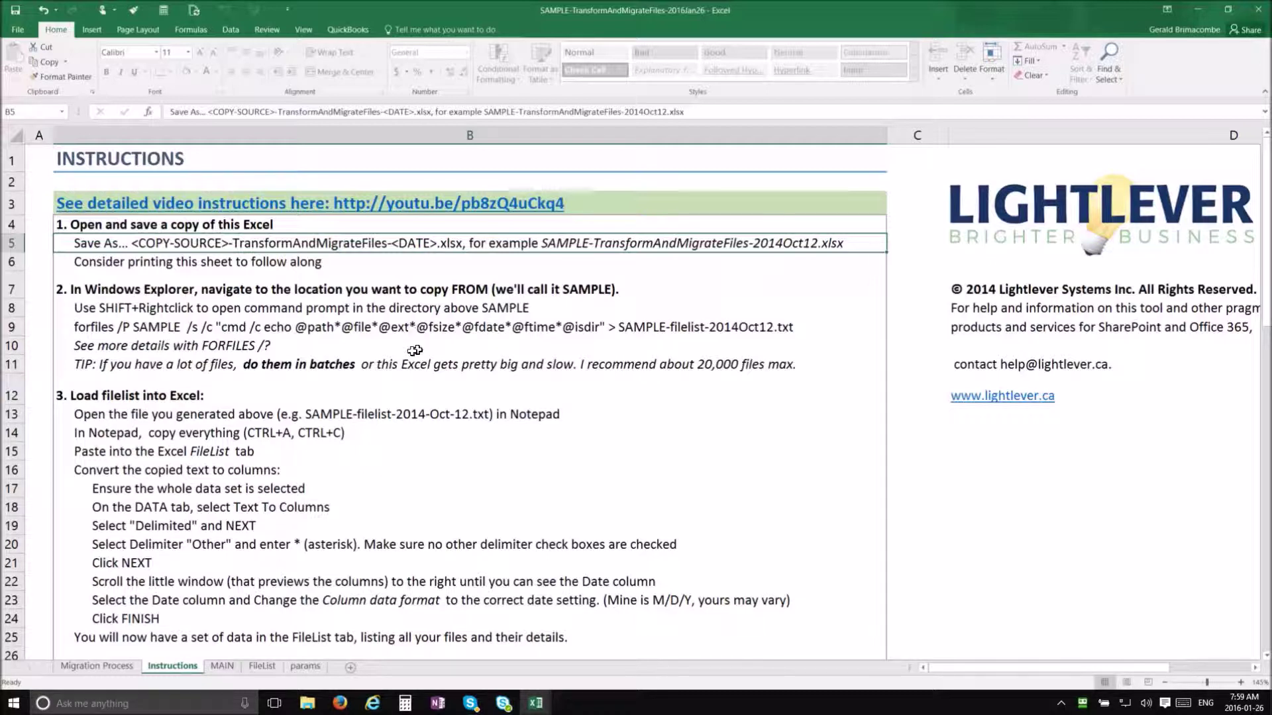
left_click(654, 327)
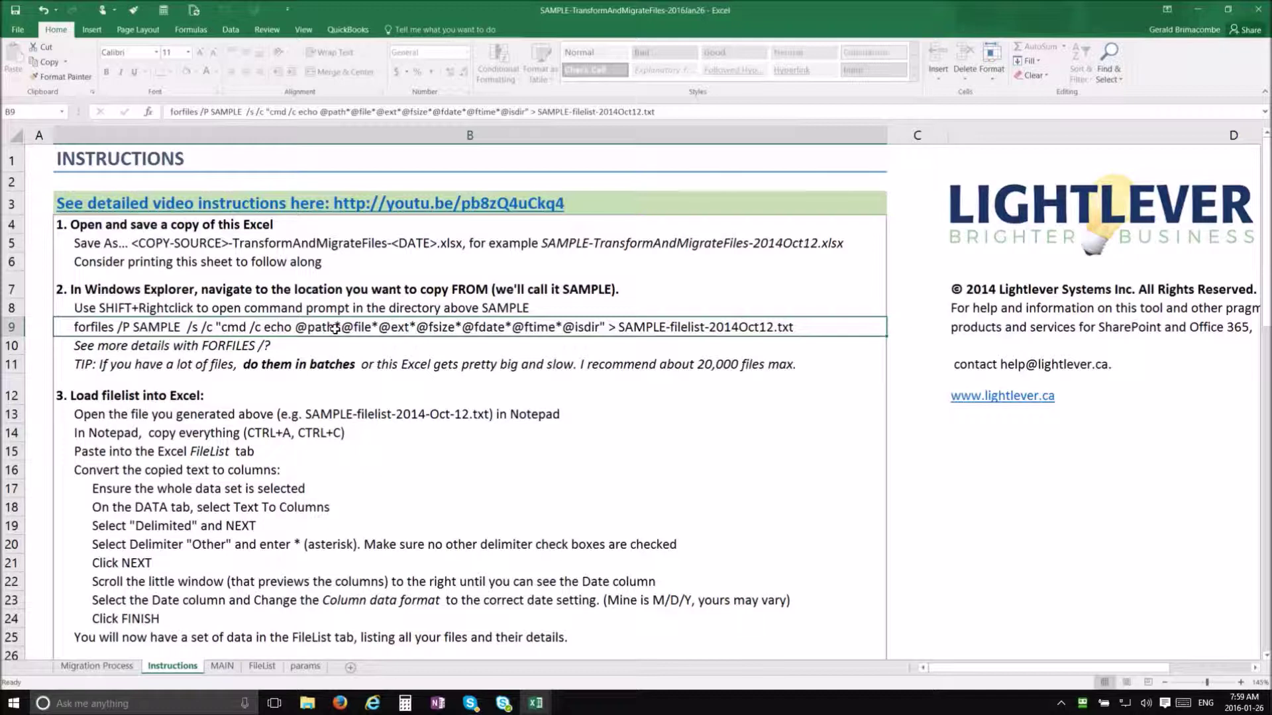
key("ctrl+c")
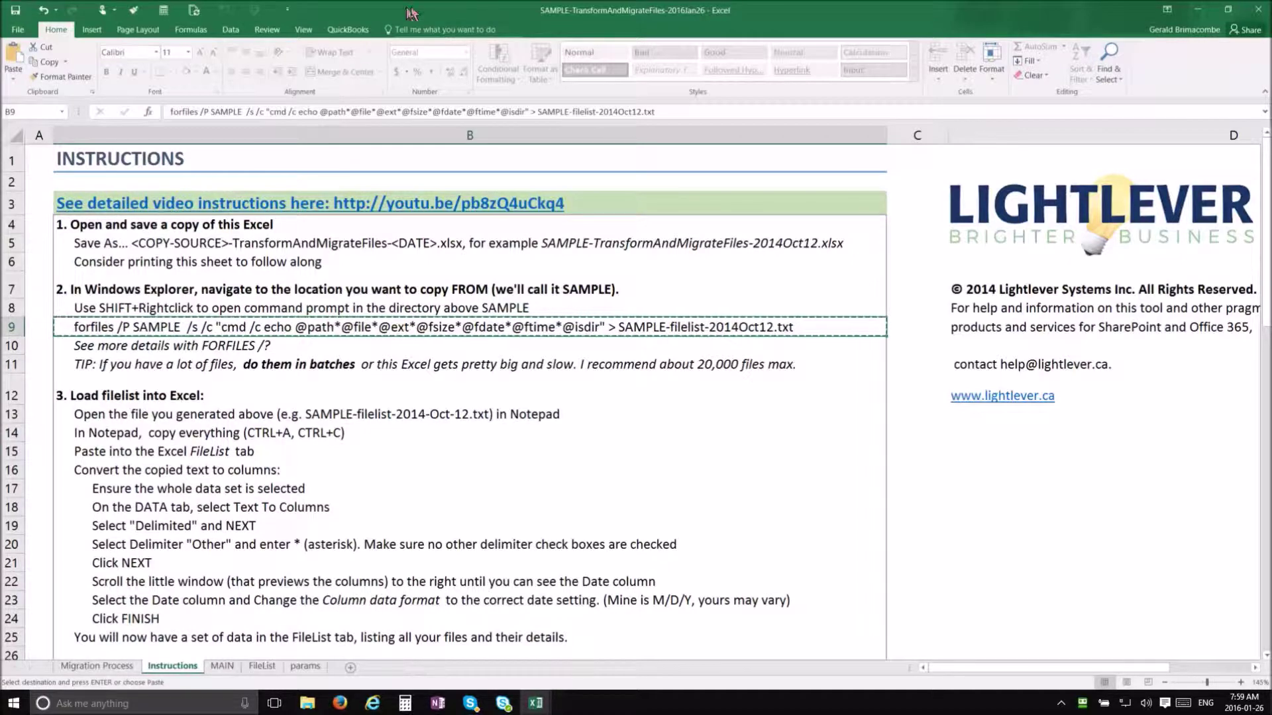
- Arrange the workbook side by side with the File Explorer window of folder G:\X and check the folder's path
left_click_drag(464, 10, 4, 135)
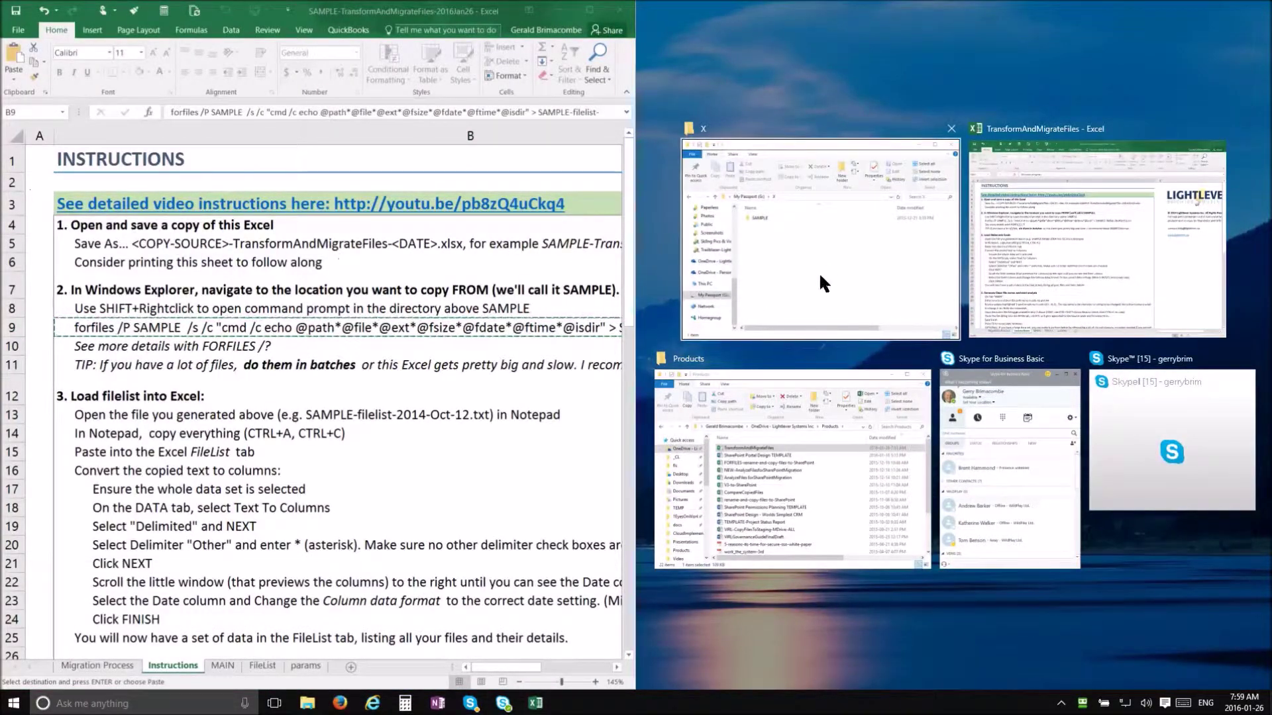
left_click(820, 274)
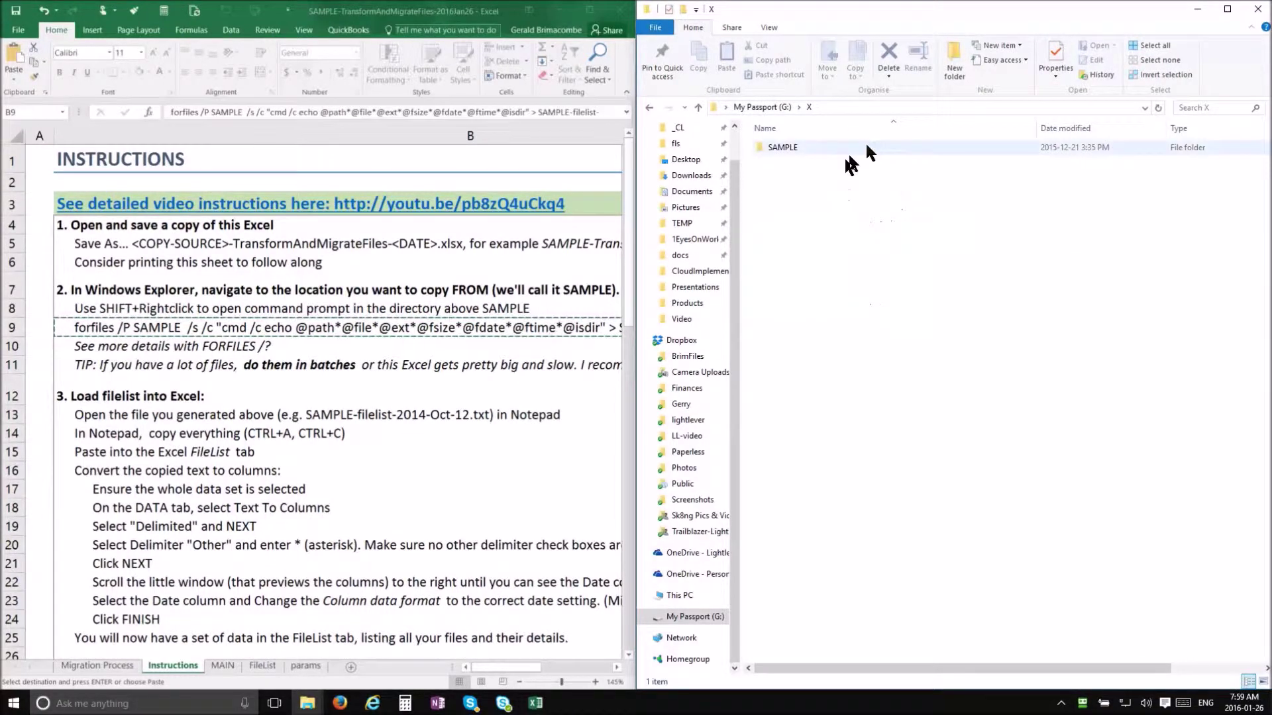
left_click(840, 106)
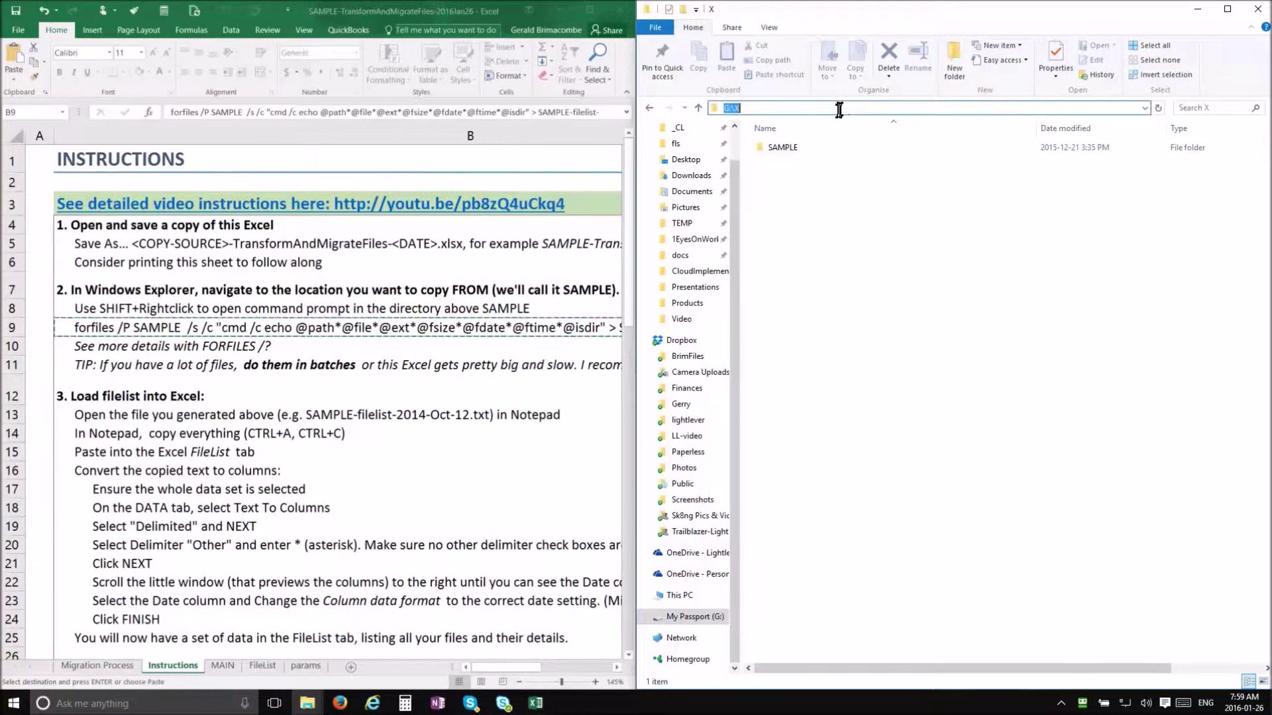
left_click(831, 223)
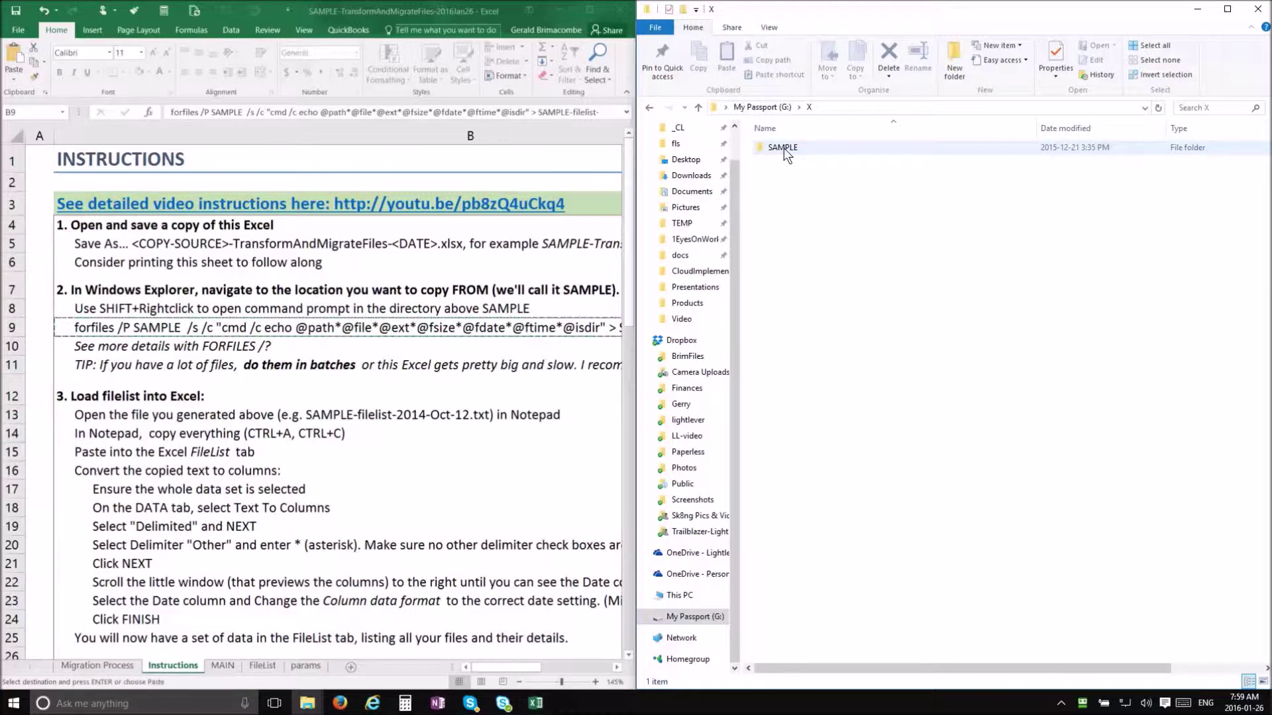
- Open a command window in the G:\X folder and move it over the File Explorer window
right_click(798, 200, "shift")
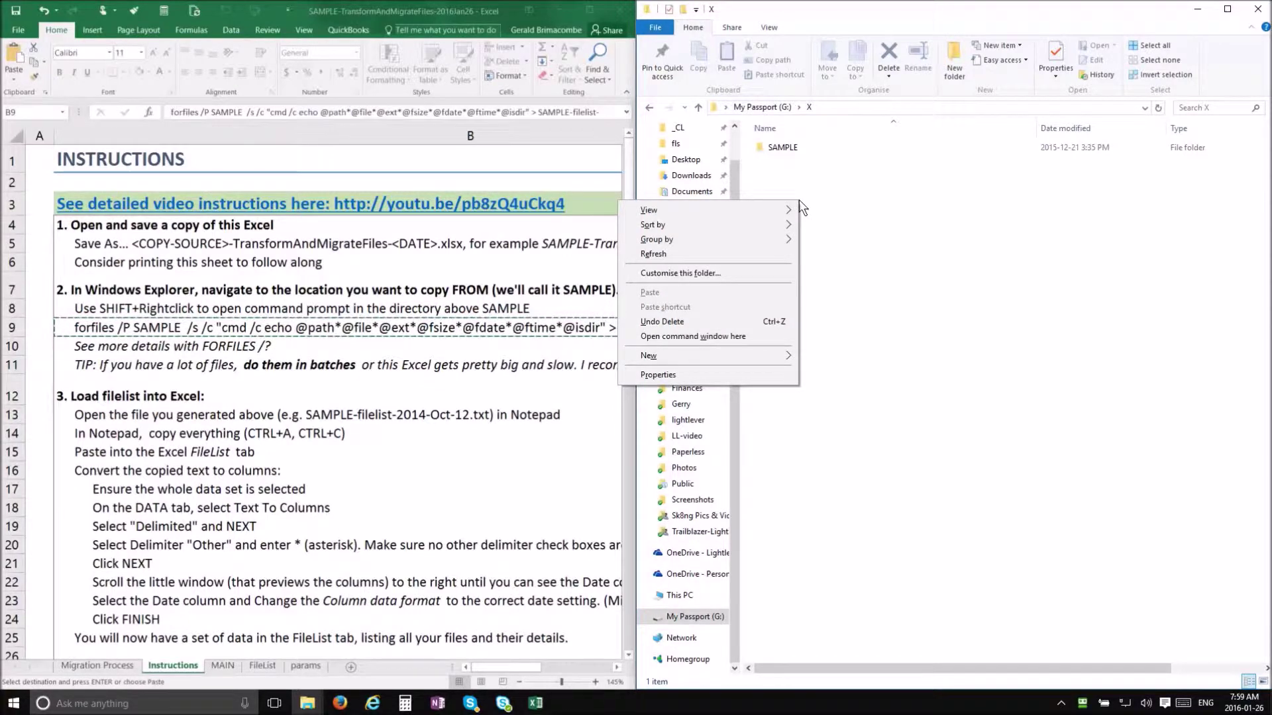
left_click(729, 338)
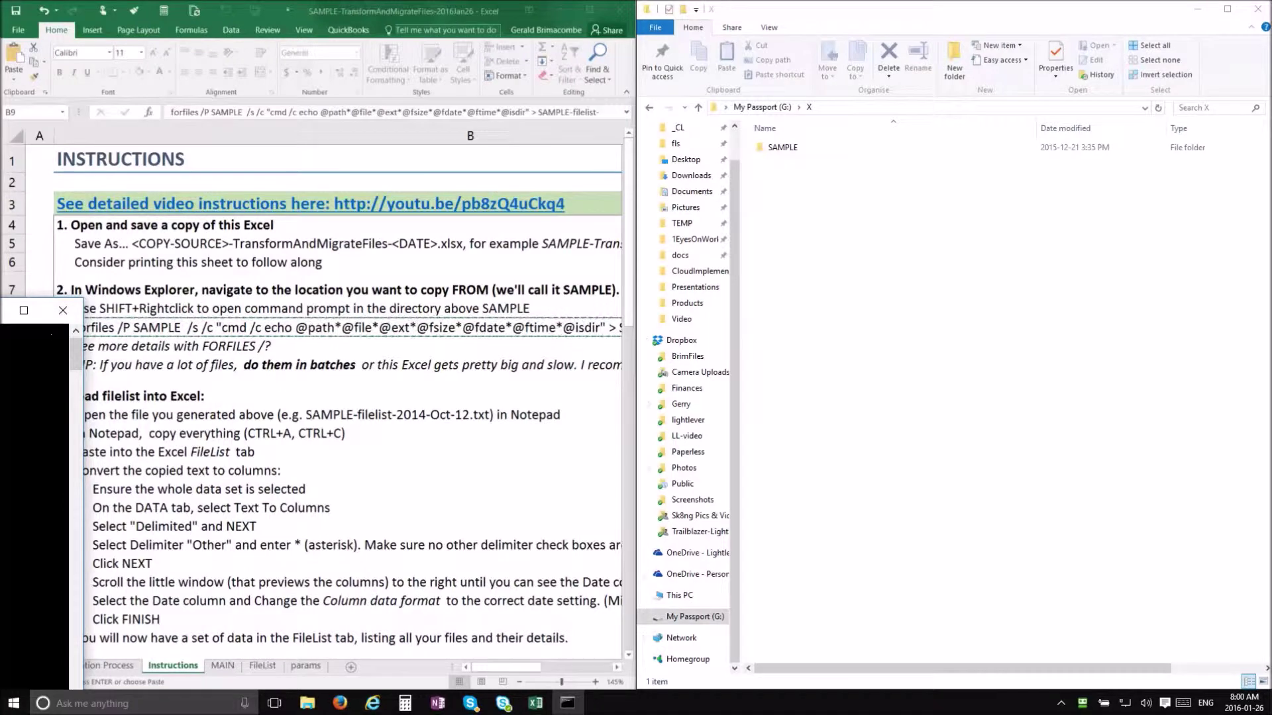
left_click_drag(40, 310, 1057, 270)
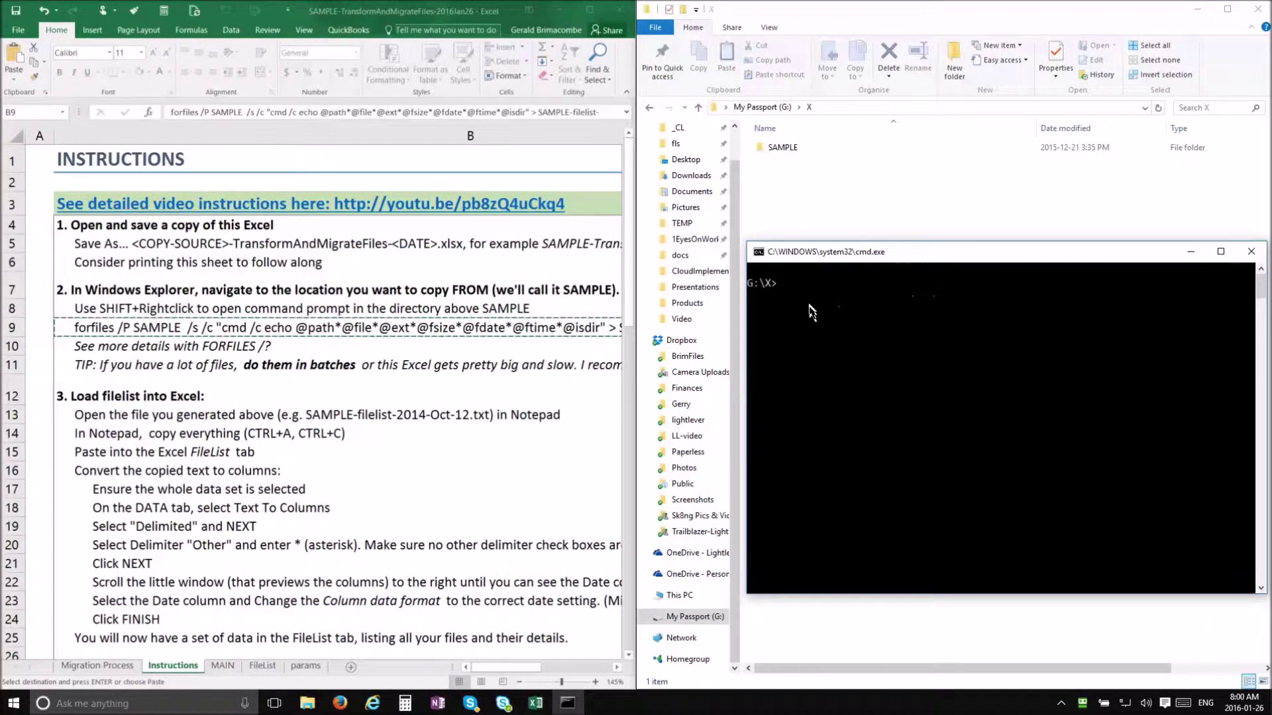
- Paste the copied forfiles command at the G:\X prompt and interrupt its run
left_click(758, 252)
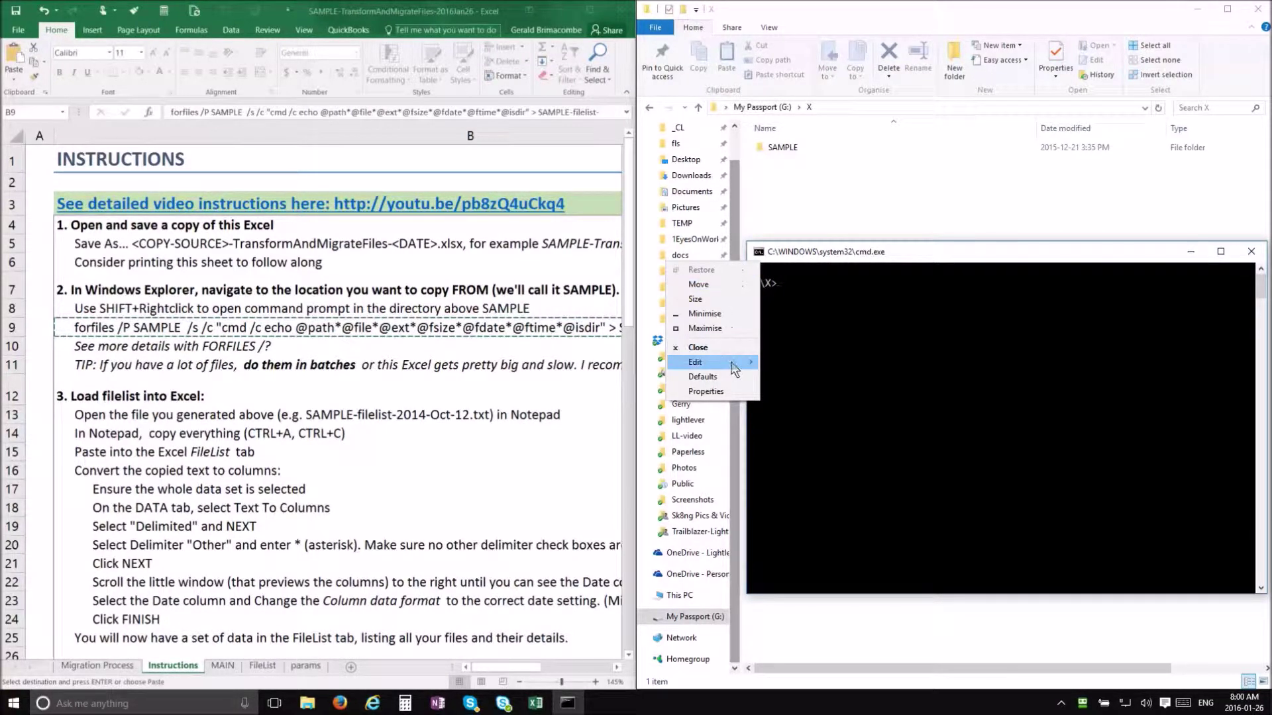
mouse_move(733, 369)
left_click(590, 391)
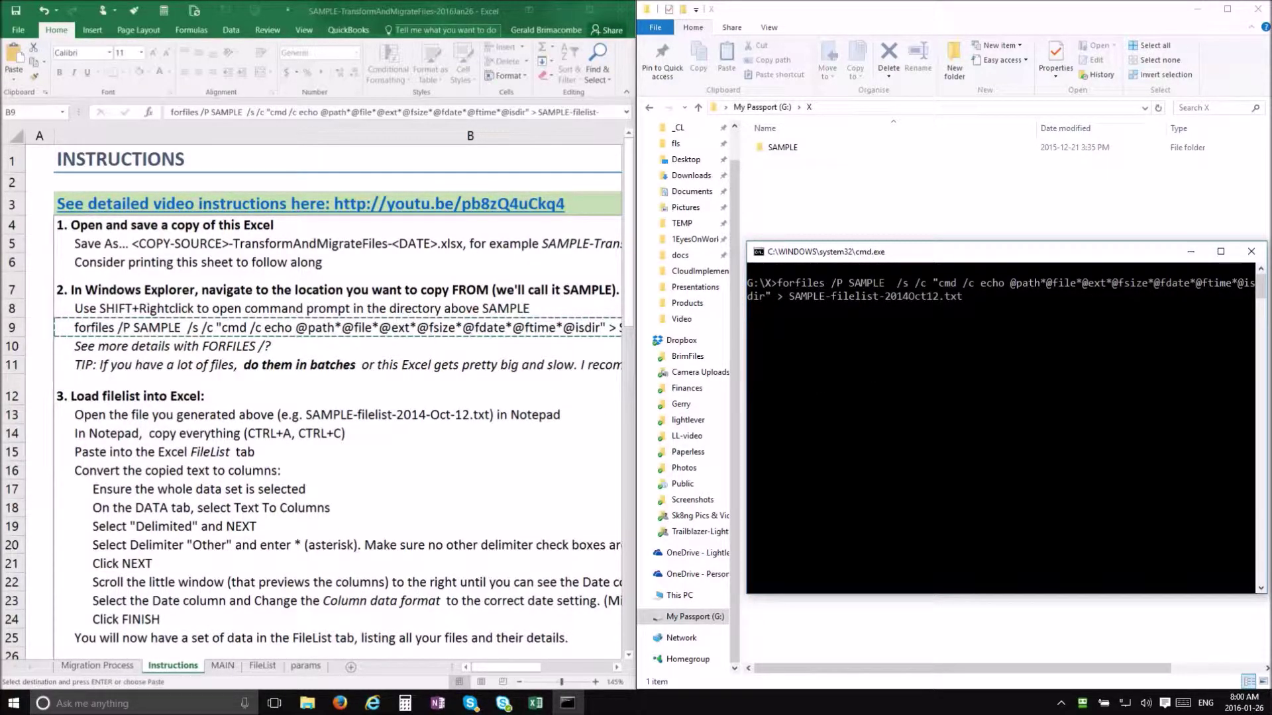
key("ctrl+c")
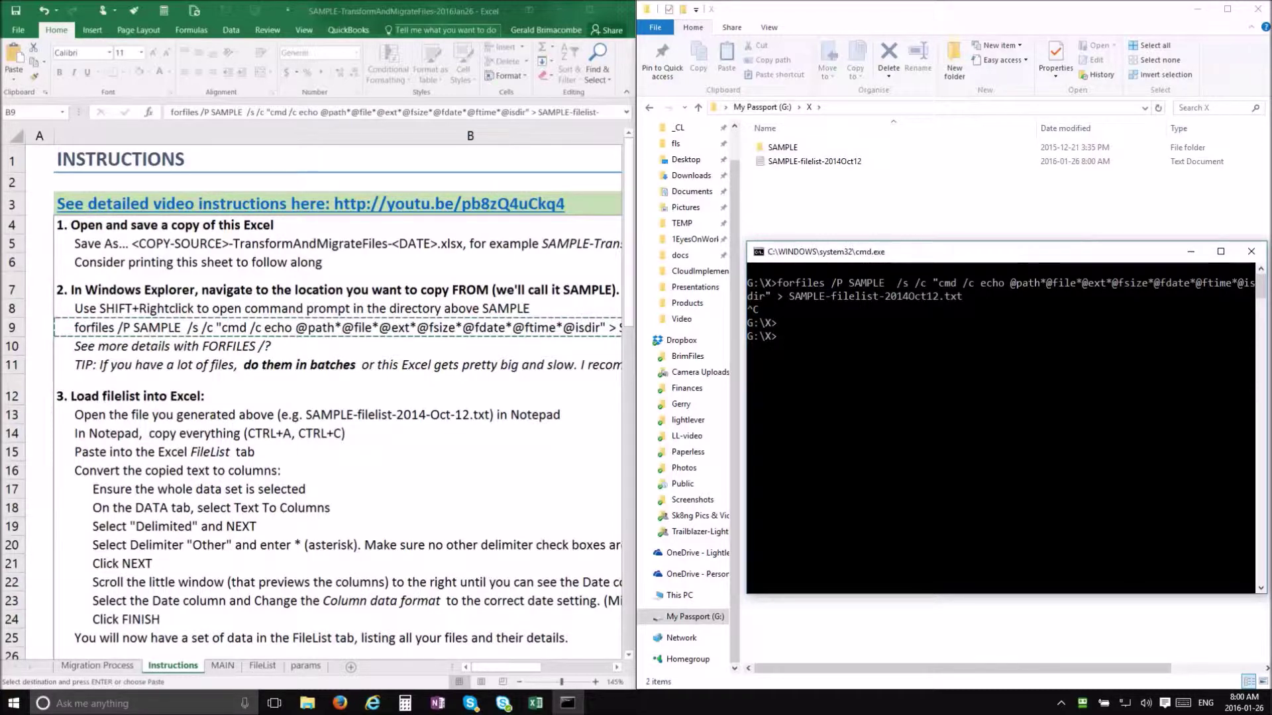
- Recall the forfiles command, change its output file to SAMPLE-filelist-2016Jan26.txt and run it
key("Up")
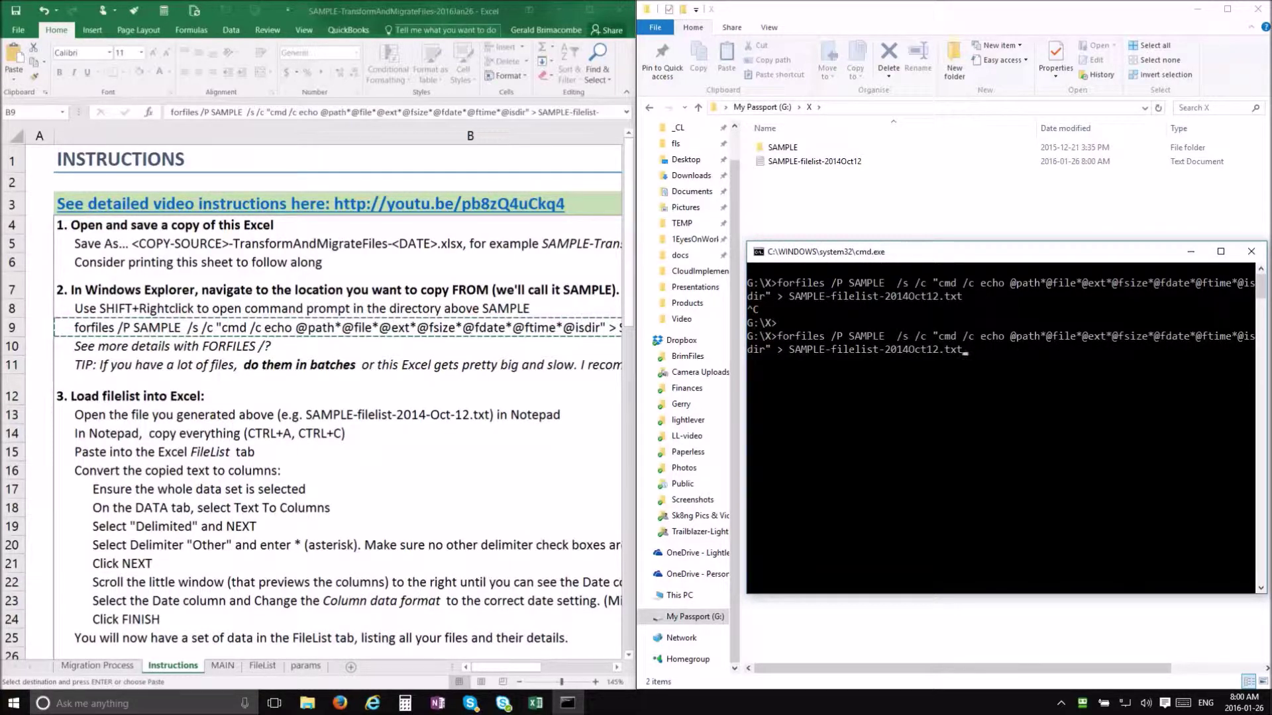
key("BackSpace")
key("BackSpace")
key("BackSpace")
key("BackSpace")
key("BackSpace")
key("BackSpace")
key("BackSpace")
key("BackSpace")
key("BackSpace")
key("BackSpace")
key("BackSpace")
key("BackSpace")
key("BackSpace")
key("BackSpace")
key("BackSpace")
key("BackSpace")
key("Return")
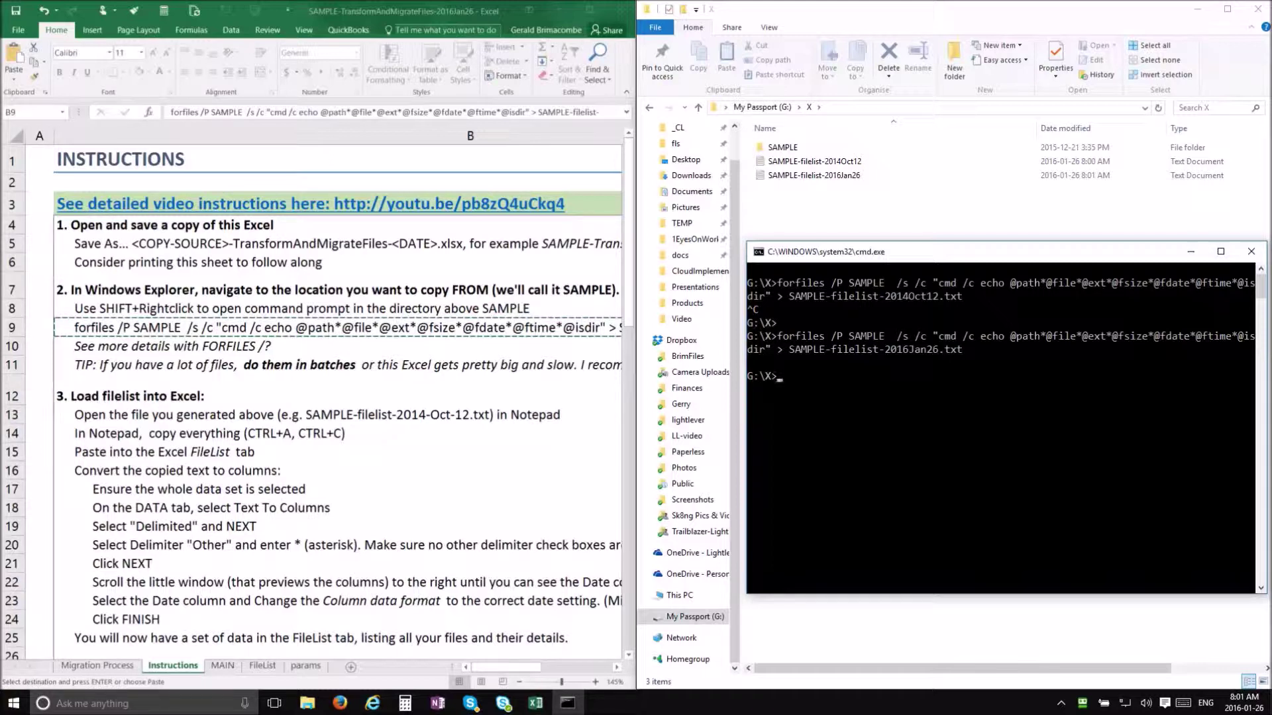
key("Return")
key("Return")
- Open the SAMPLE-filelist-2016Jan26 text file in Notepad and arrange it side by side with the workbook
double_click(811, 176)
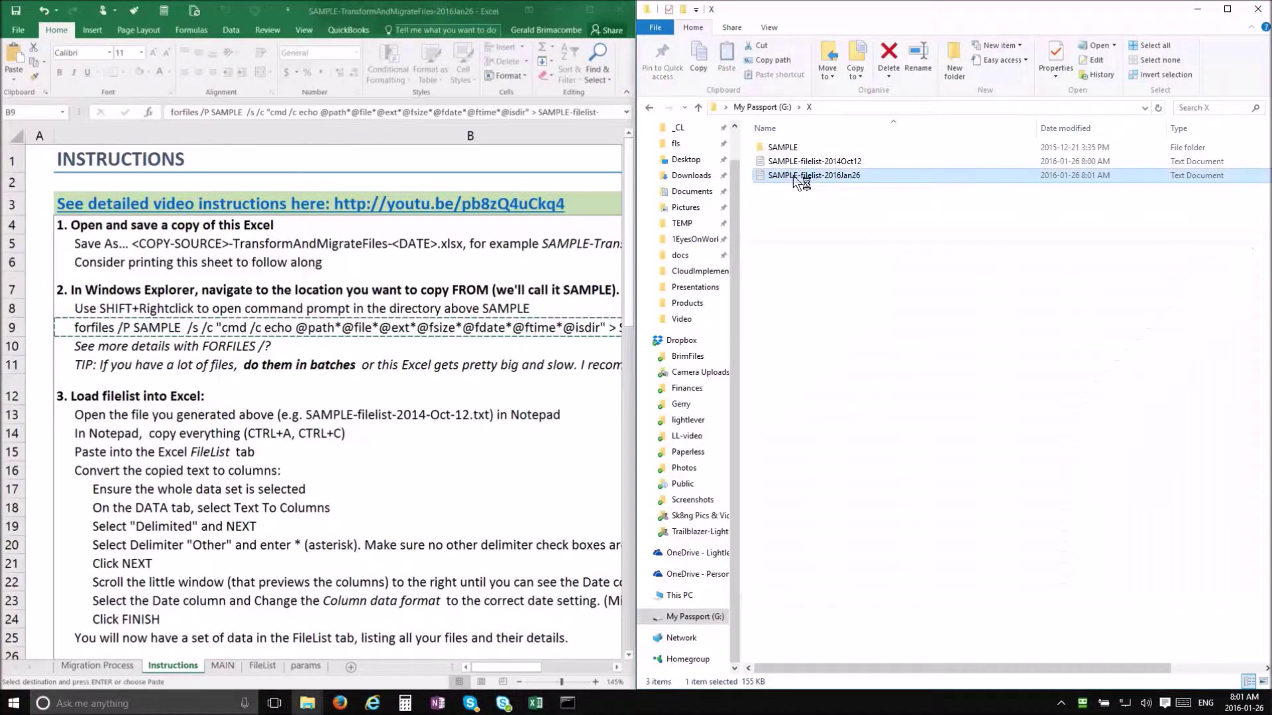
left_click_drag(778, 231, 1270, 162)
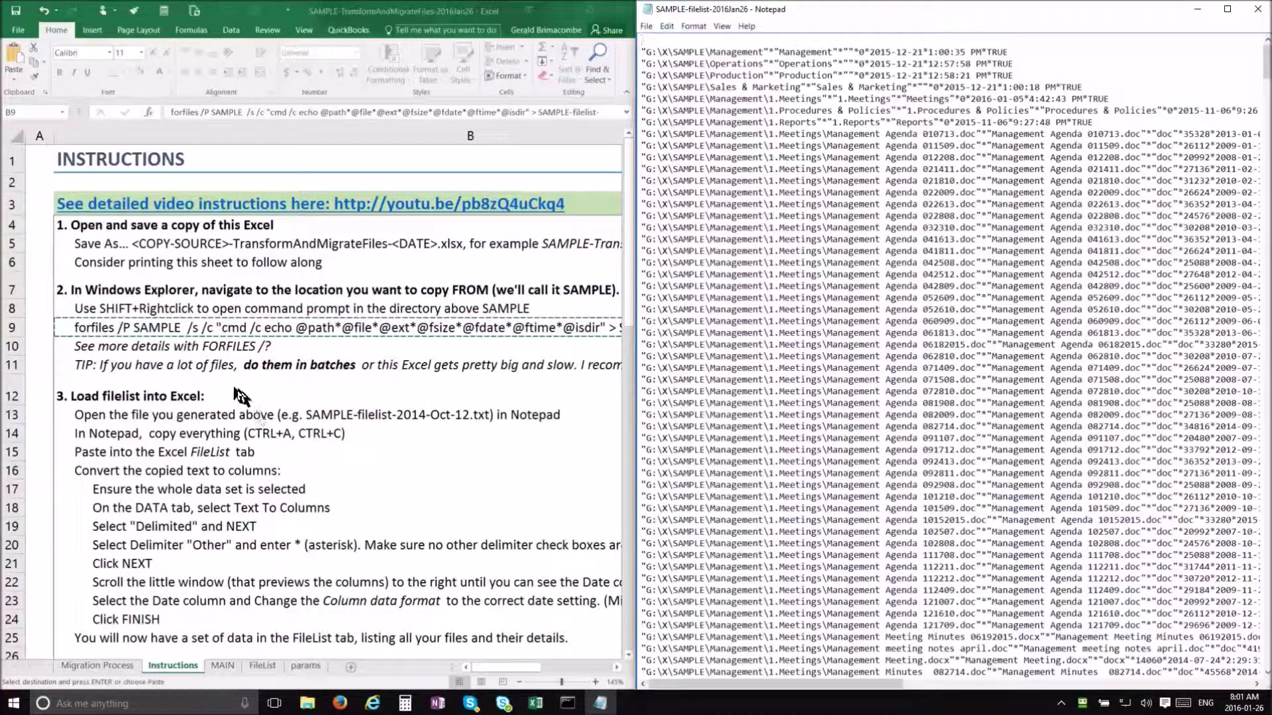
left_click(196, 391)
scroll(196, 391, "down", 3)
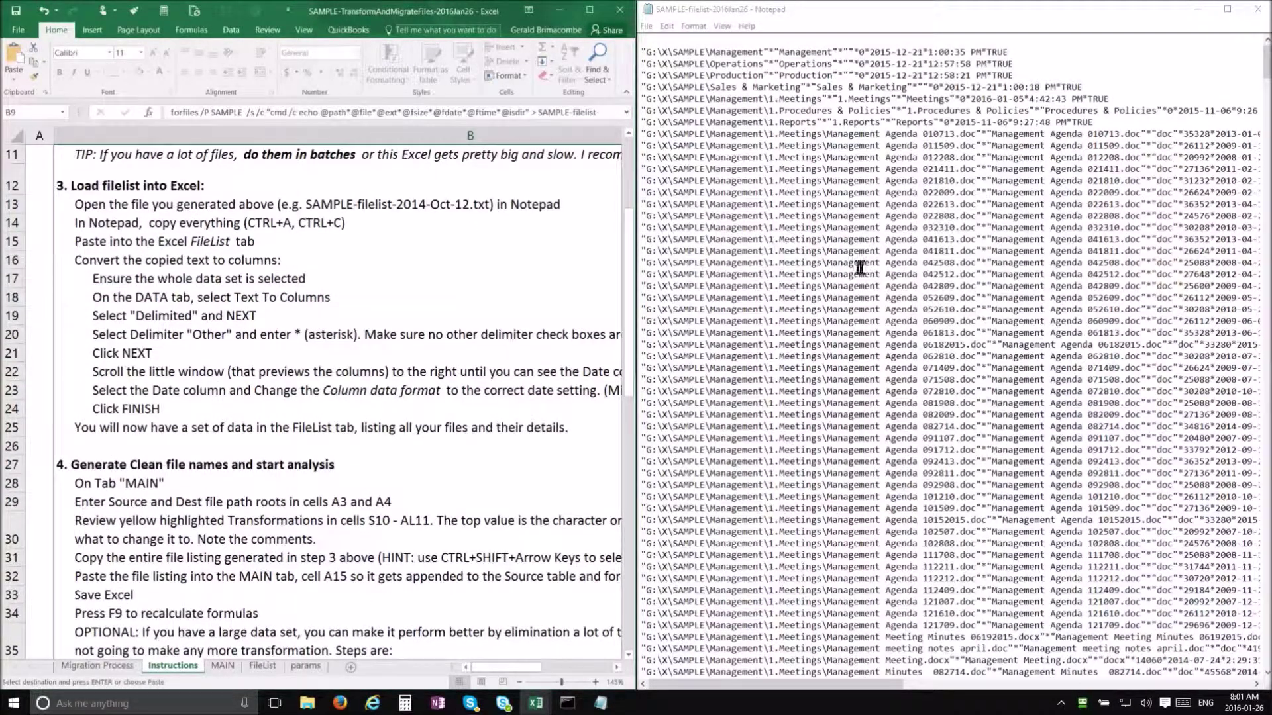
- Copy the entire file listing from Notepad and paste it into the FileList sheet starting at cell A1
left_click(739, 162)
key("ctrl+a")
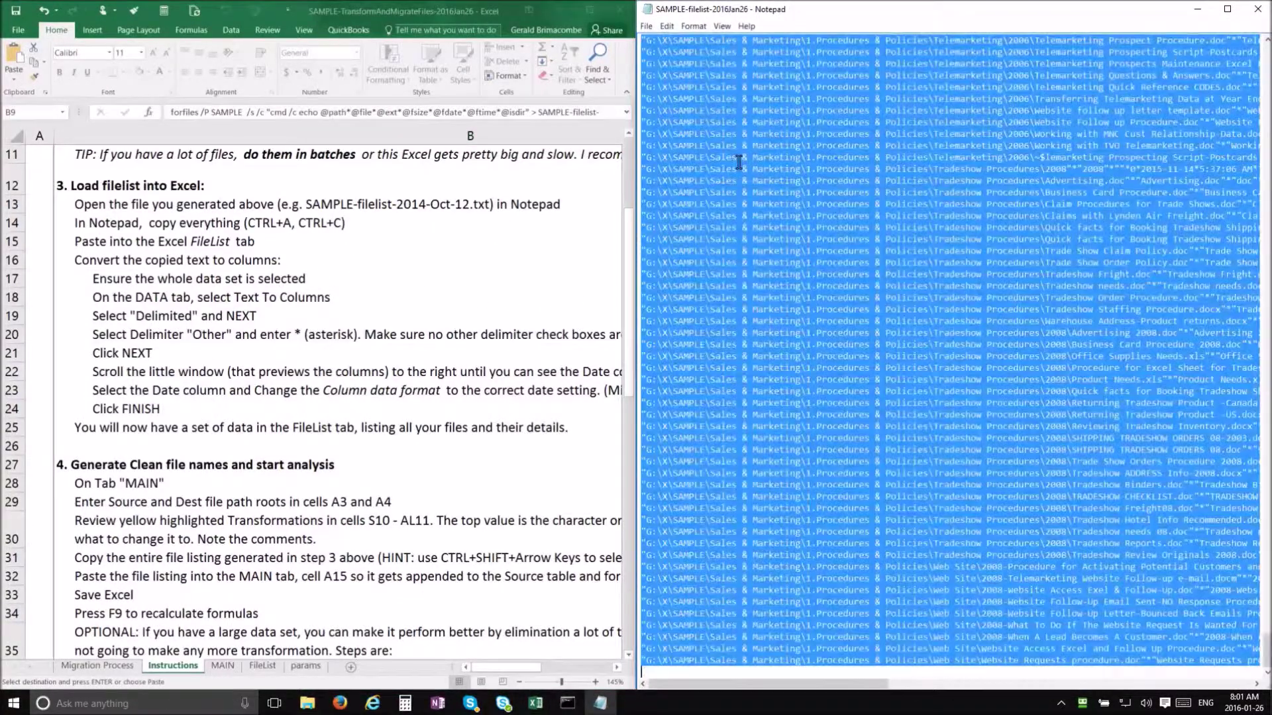
key("ctrl+c")
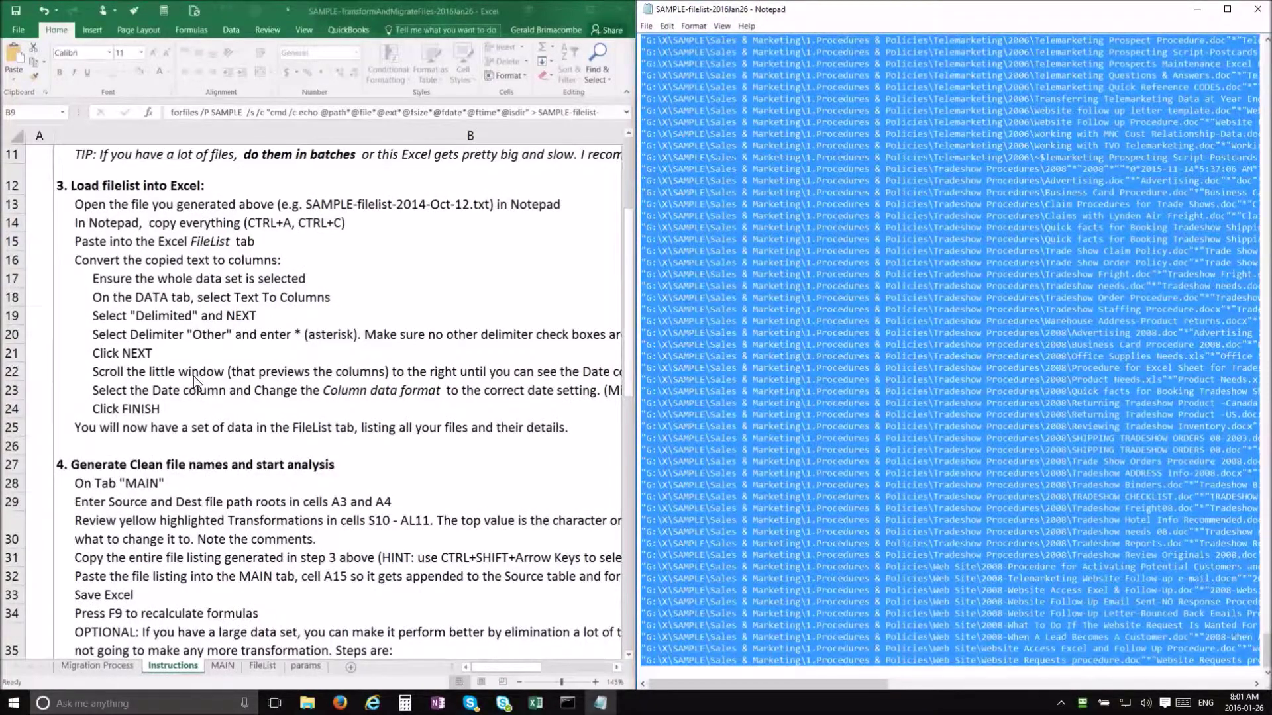
left_click(263, 666)
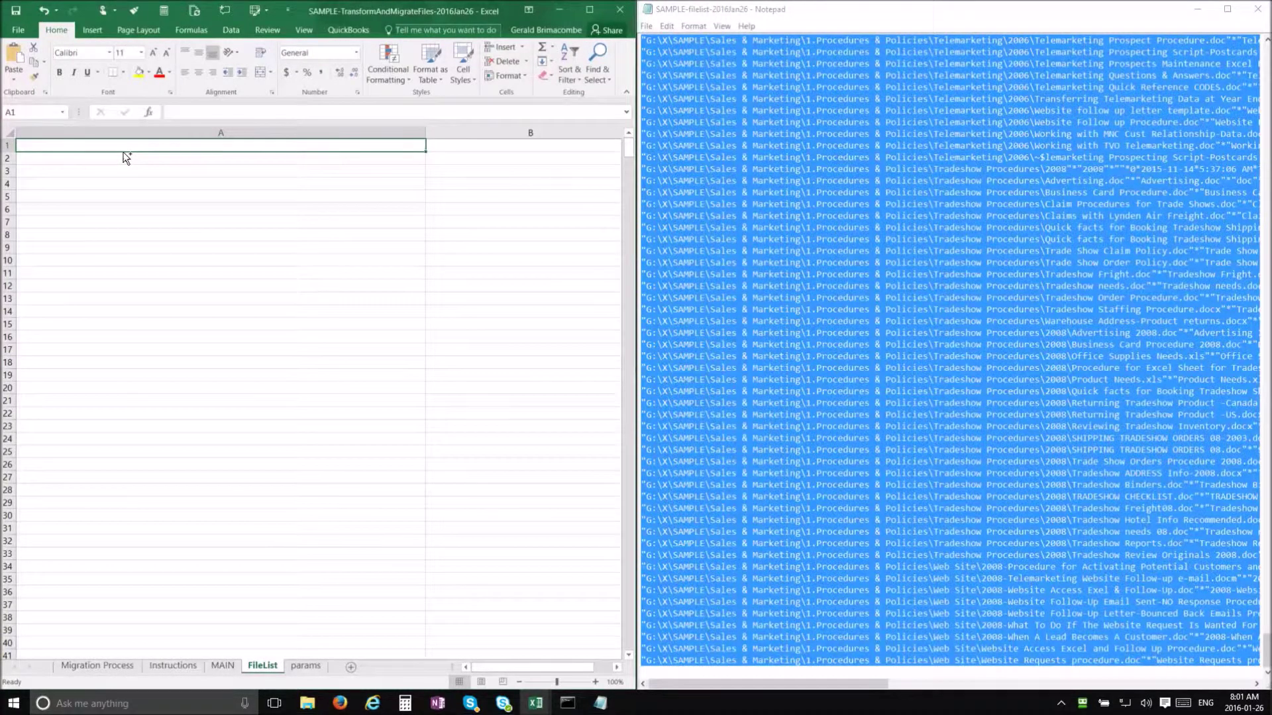
key("ctrl+v")
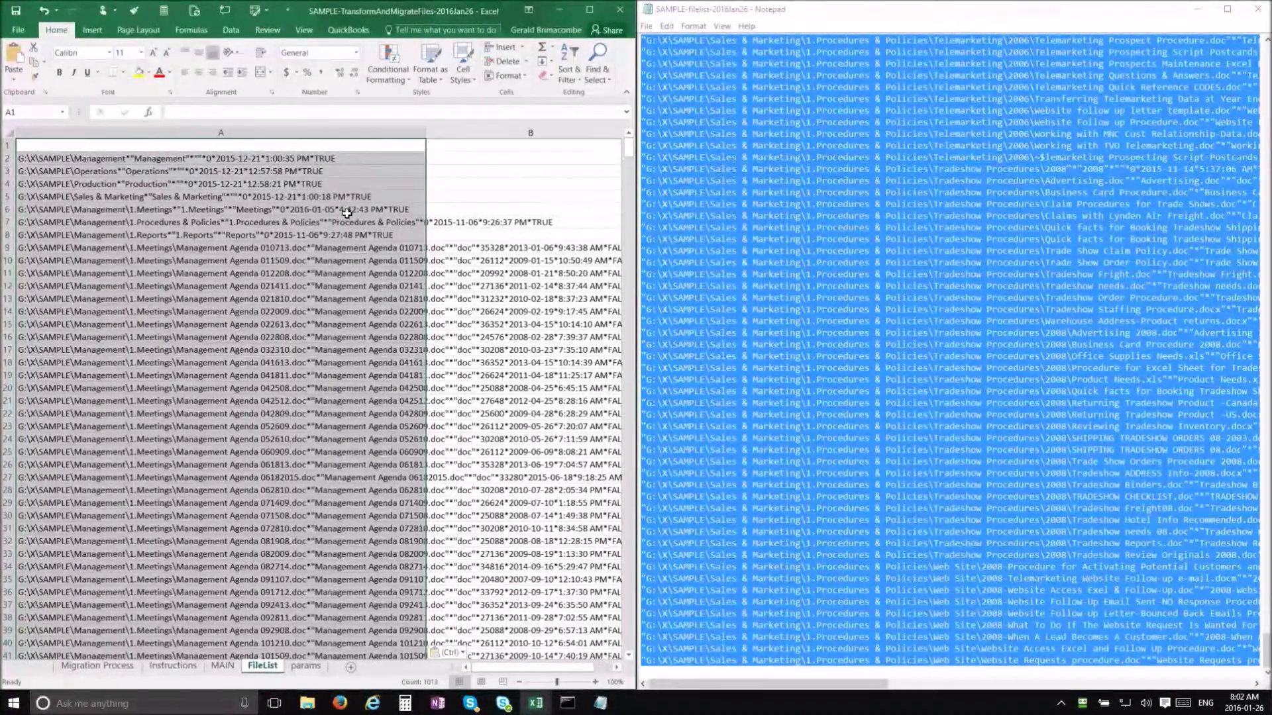
- Split the pasted FileList text into columns as delimited data, using only an asterisk (*) as the delimiter
left_click(236, 34)
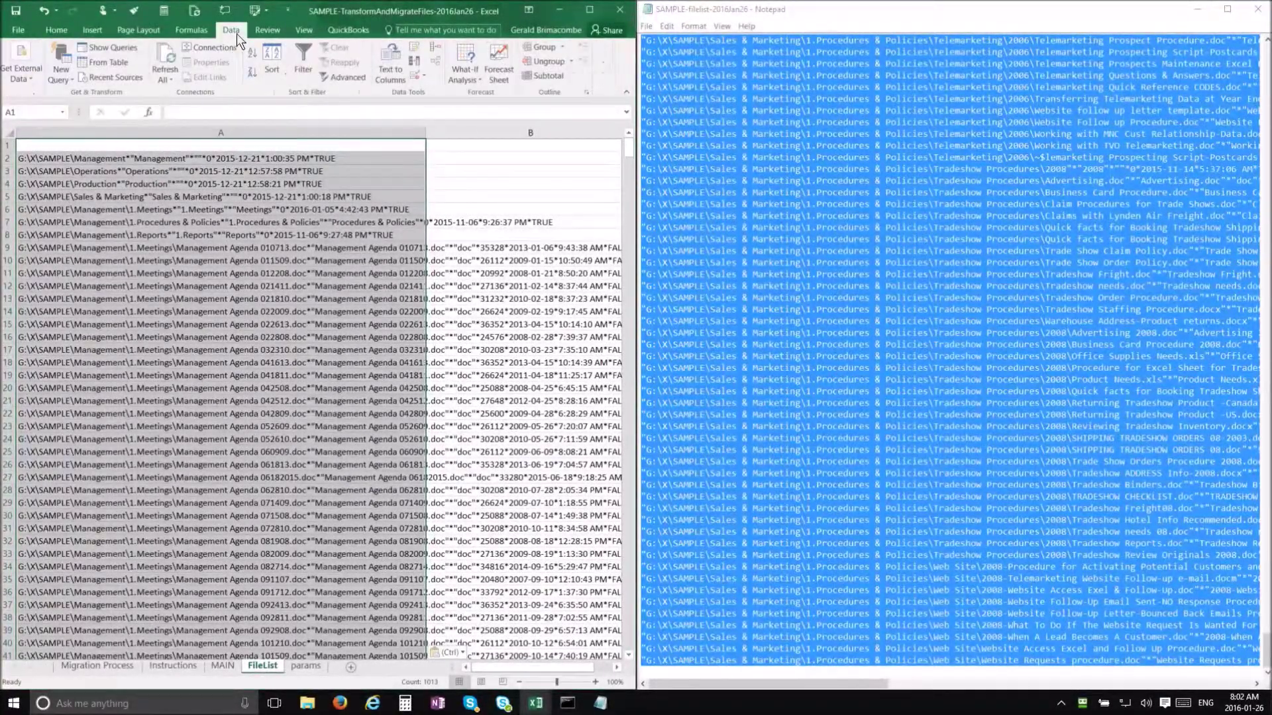
left_click(390, 75)
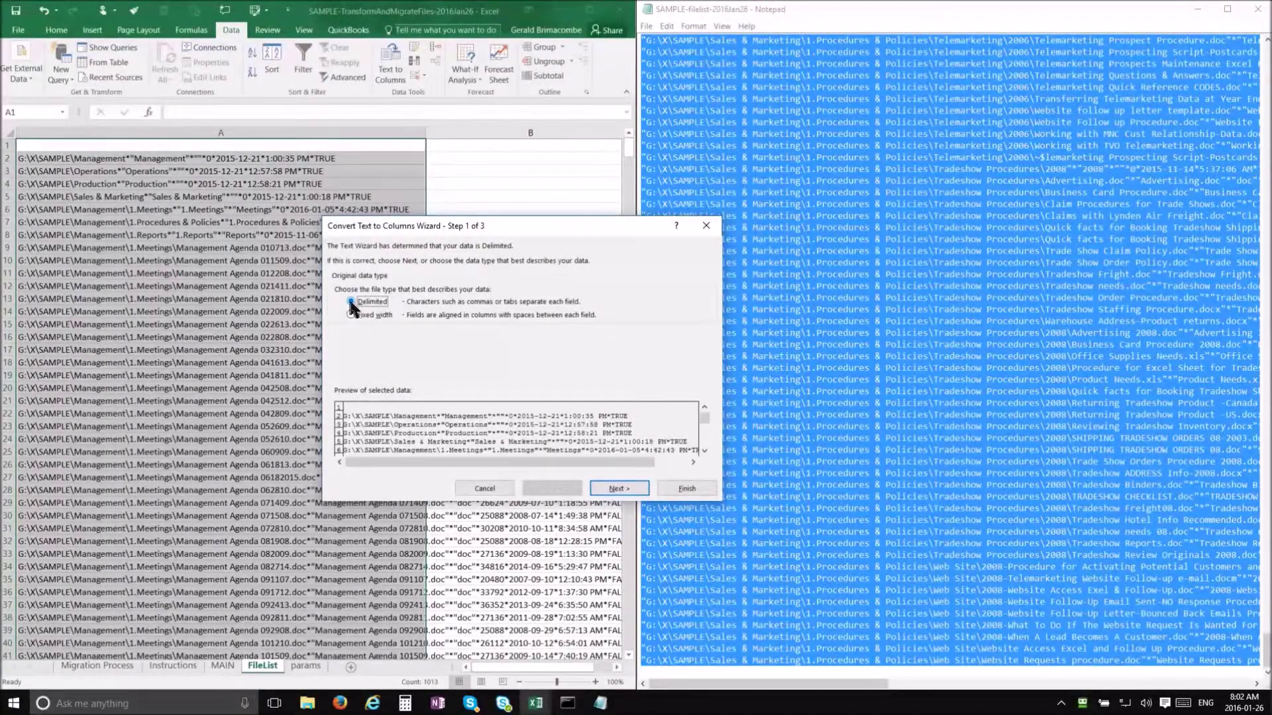
left_click(635, 493)
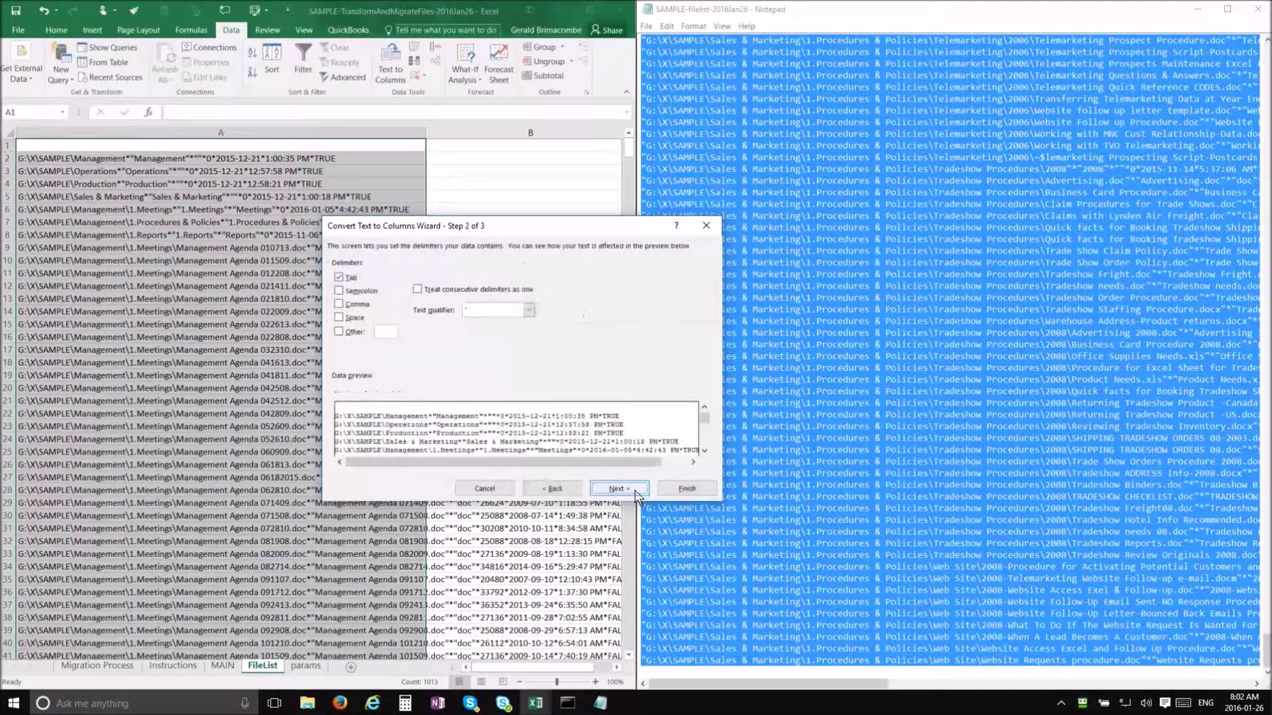
left_click(339, 278)
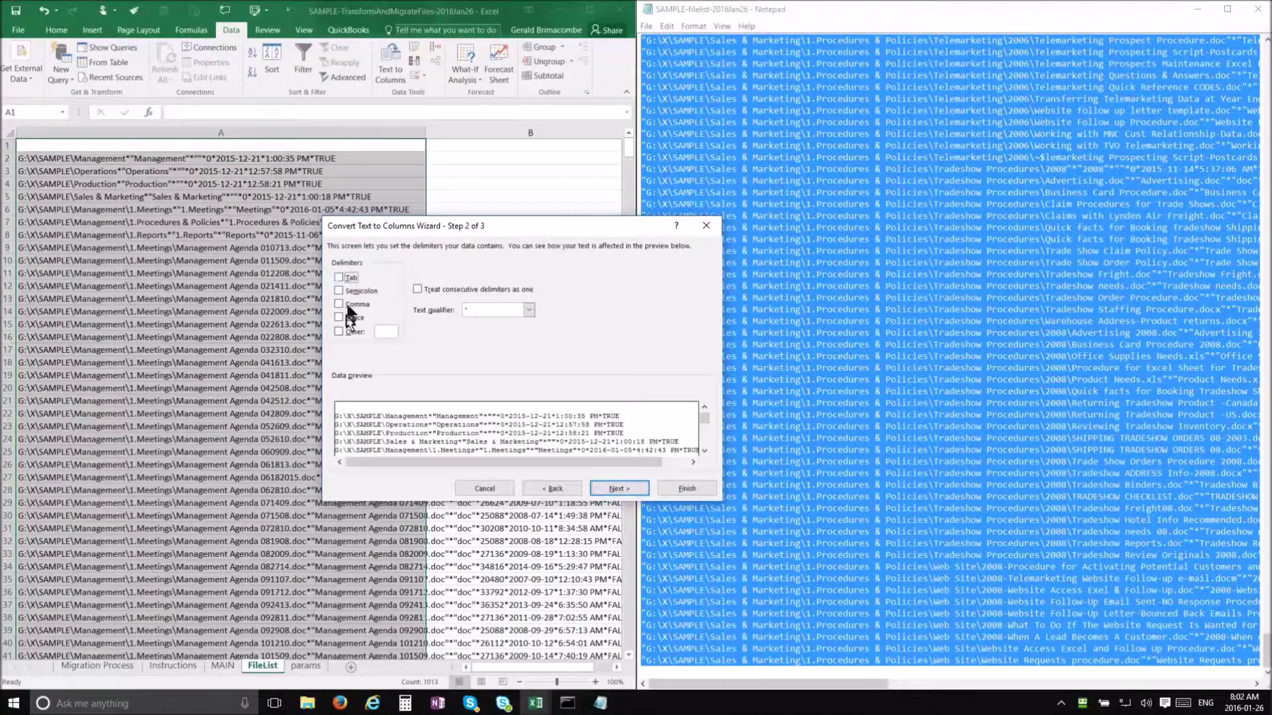
left_click(339, 331)
type("*")
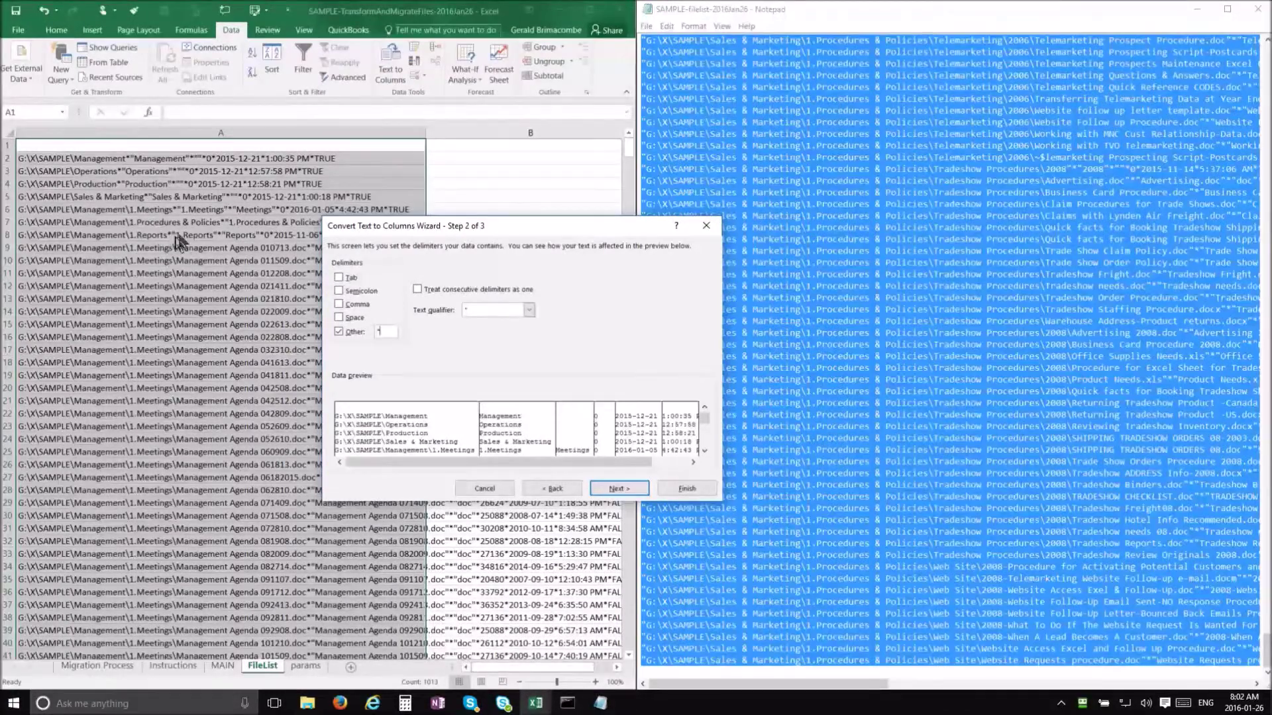
left_click(617, 489)
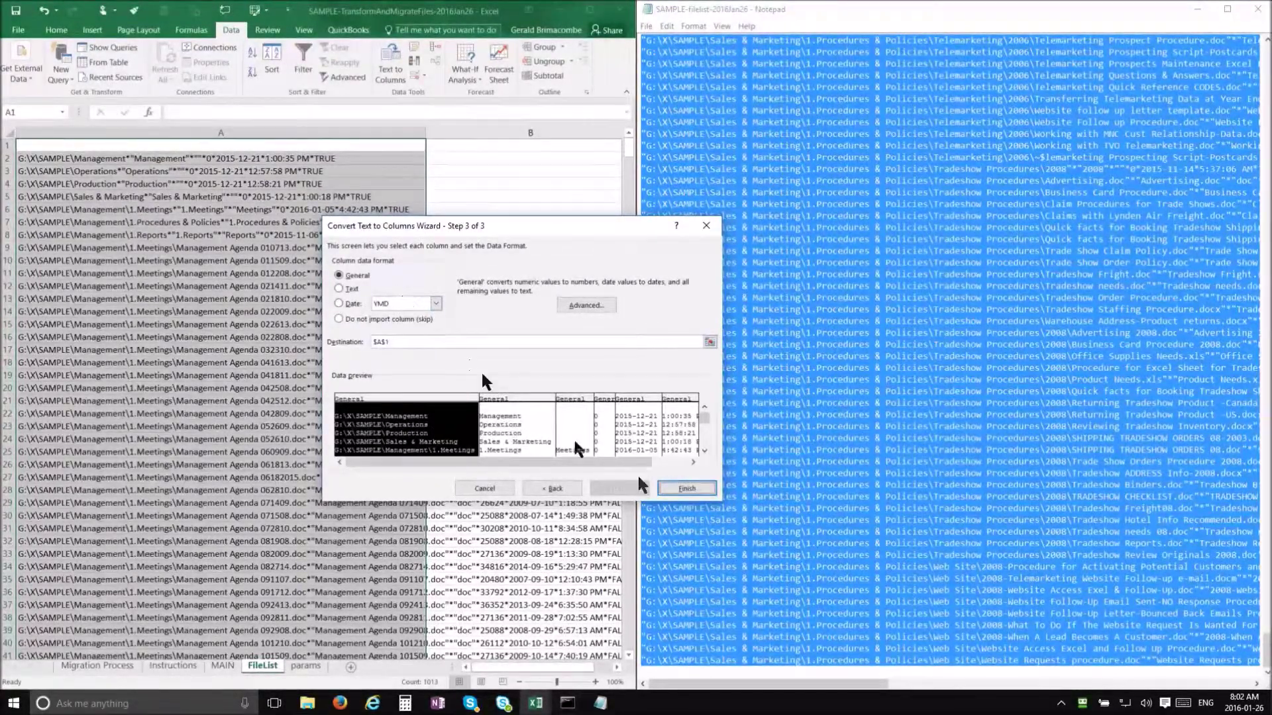
- Set the date column's data format to Date YMD and finish the text-to-columns conversion
left_click(676, 463)
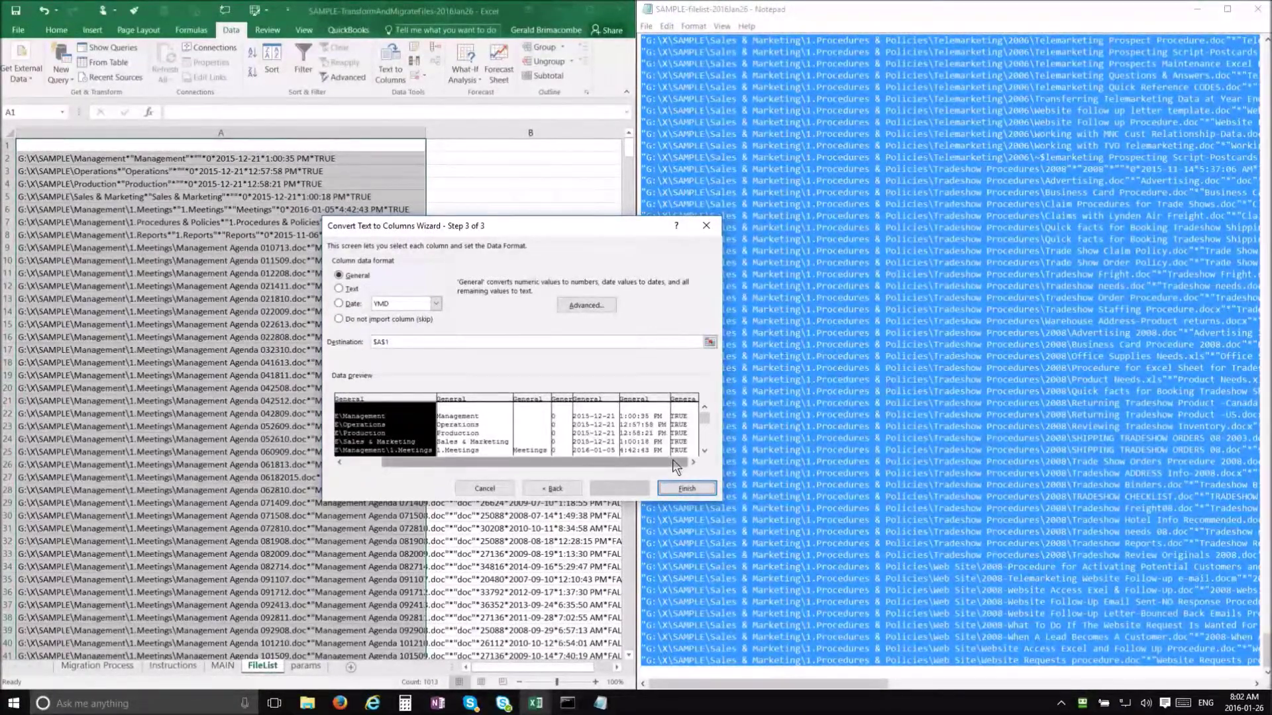
left_click(600, 400)
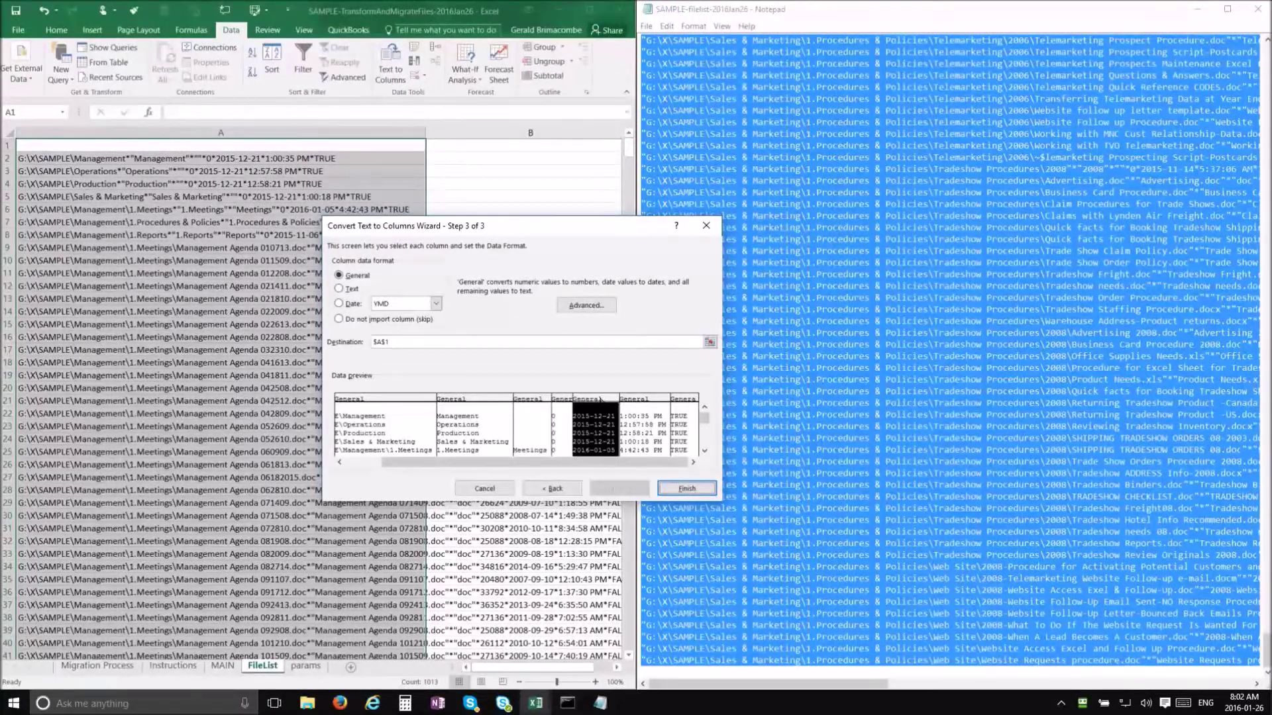
left_click(339, 304)
left_click(436, 306)
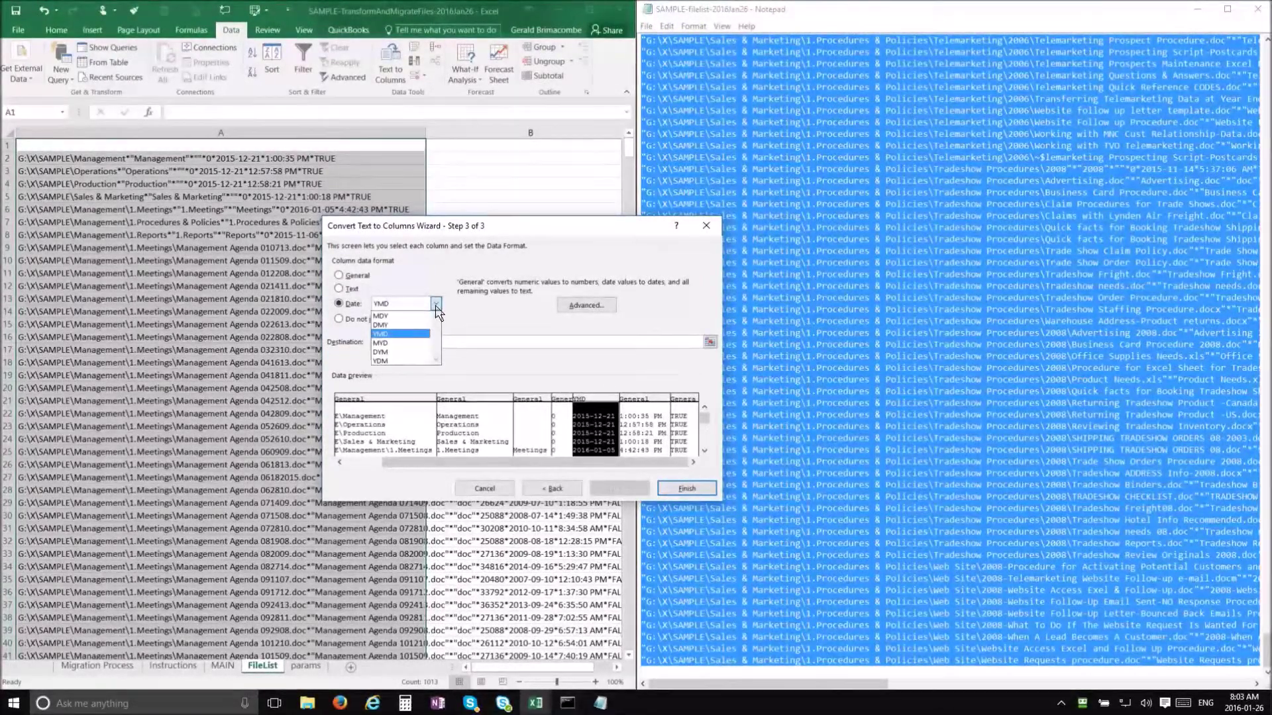
left_click(396, 334)
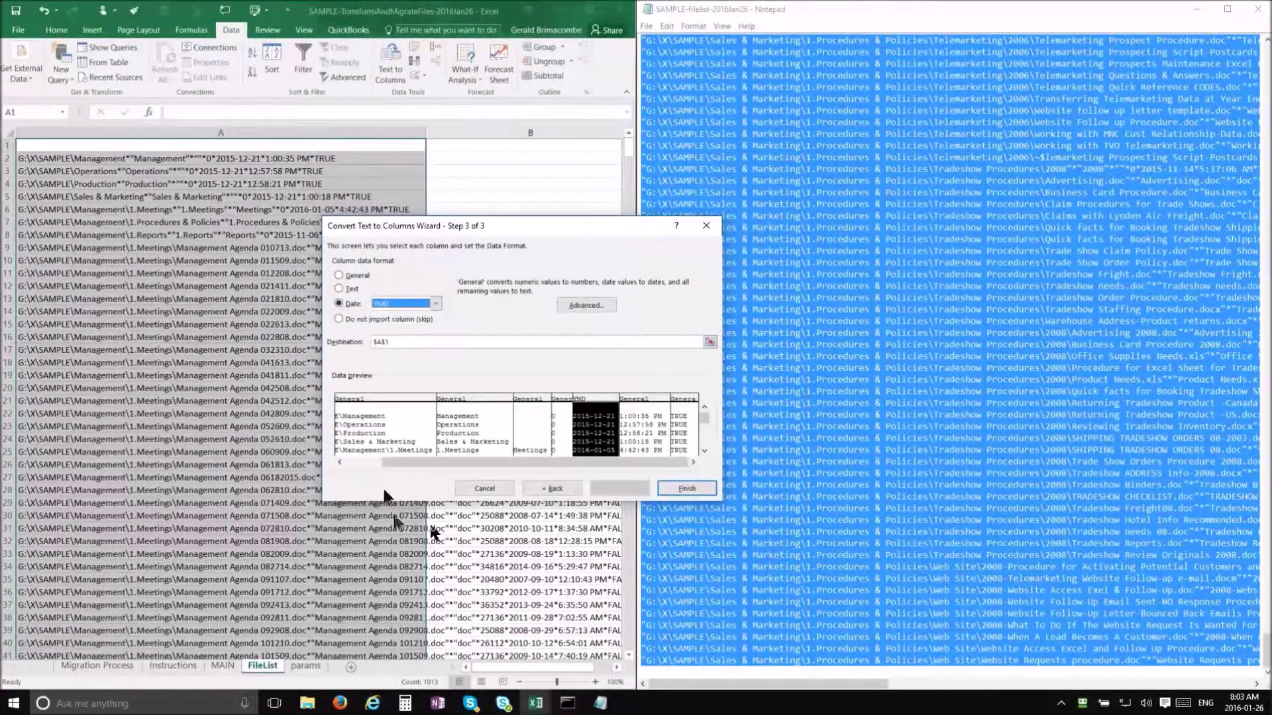
left_click(689, 489)
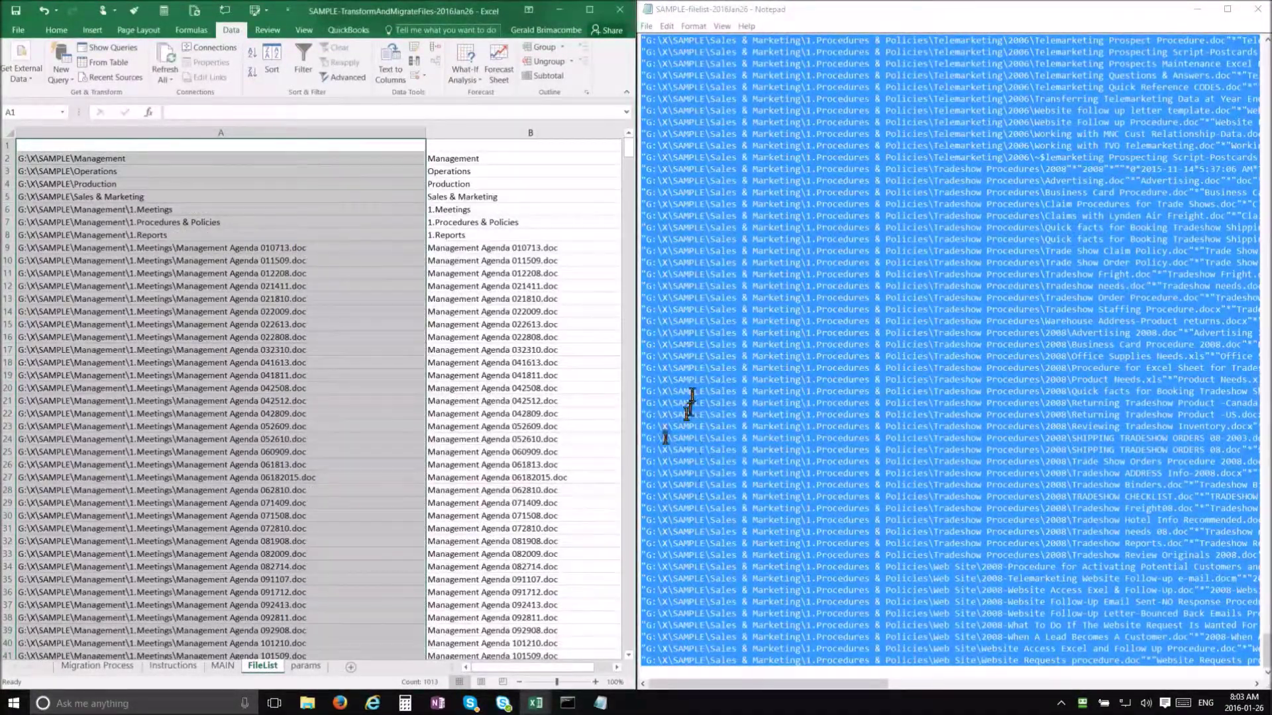
- Review the split columns in the FileList sheet and read section 4 on generating clean file names in the Instructions sheet
left_click(616, 667)
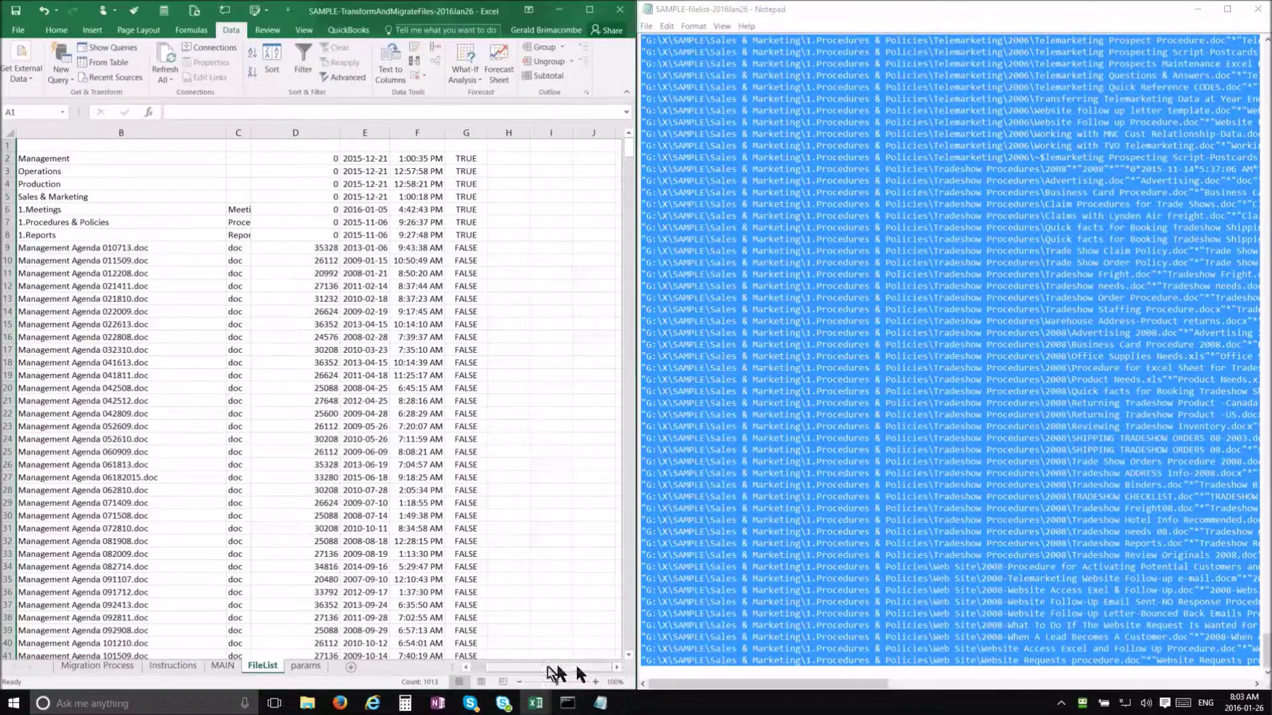
left_click(467, 666)
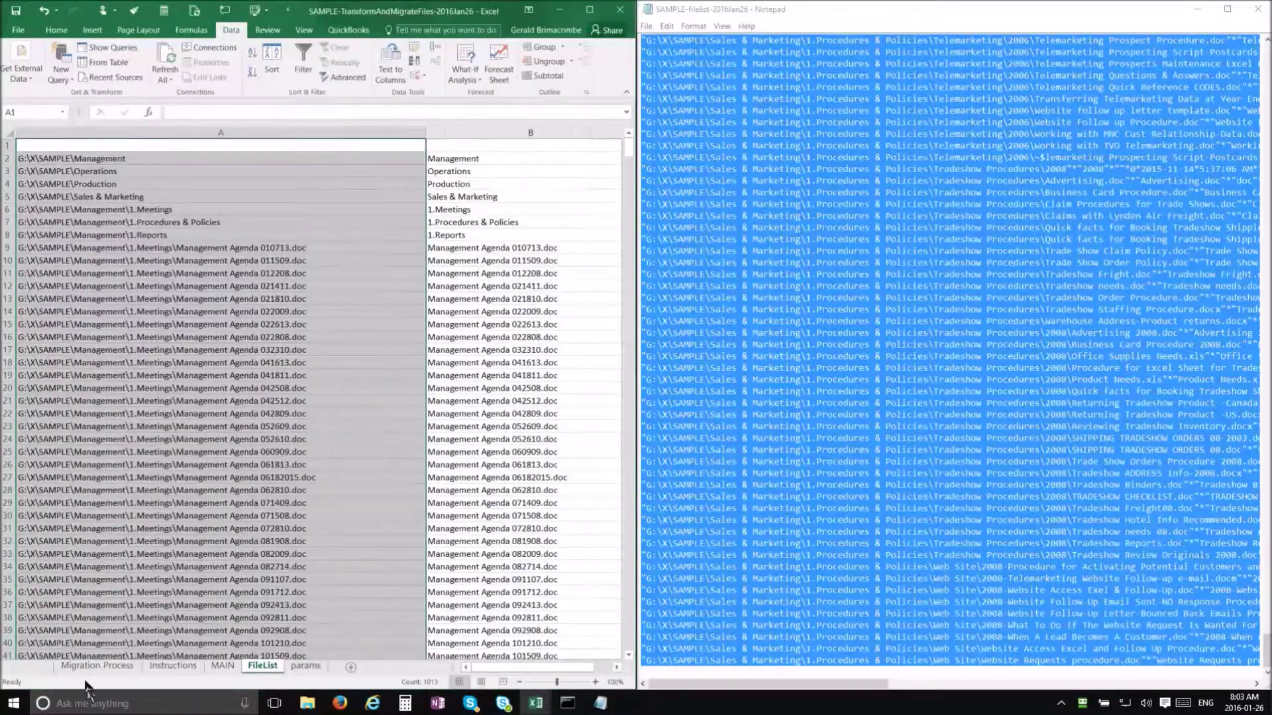
left_click(100, 666)
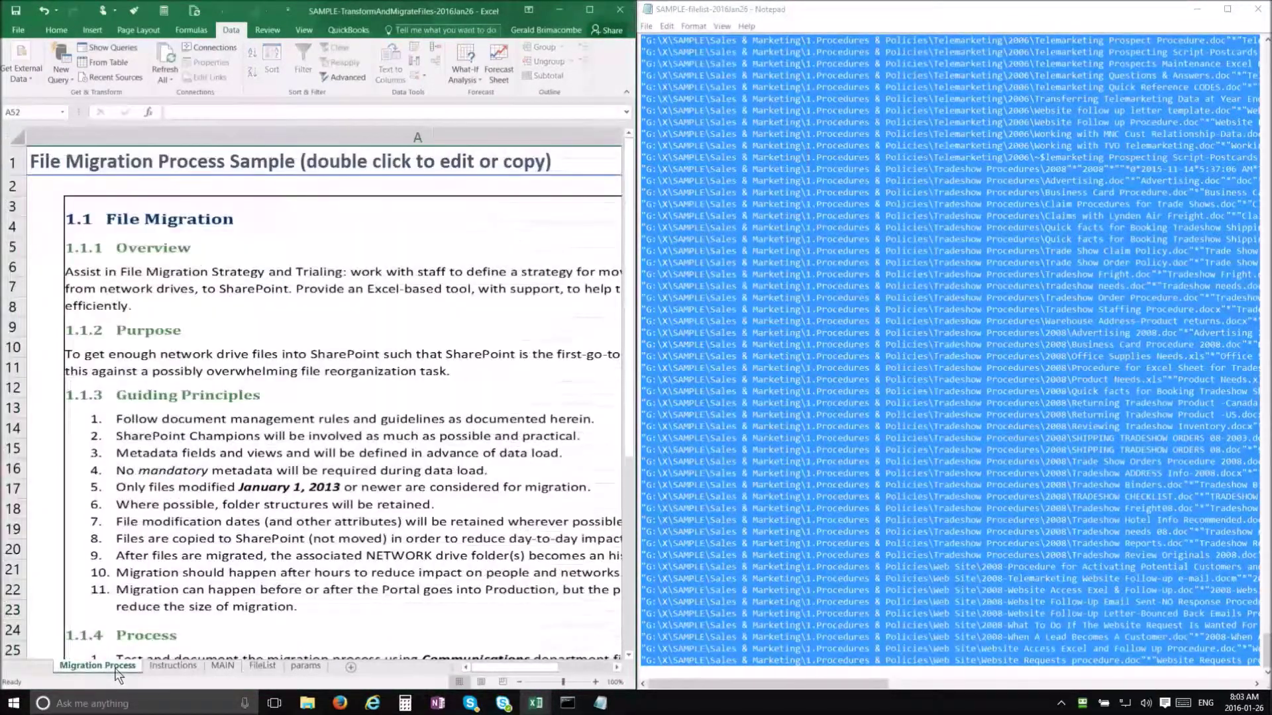
left_click(173, 666)
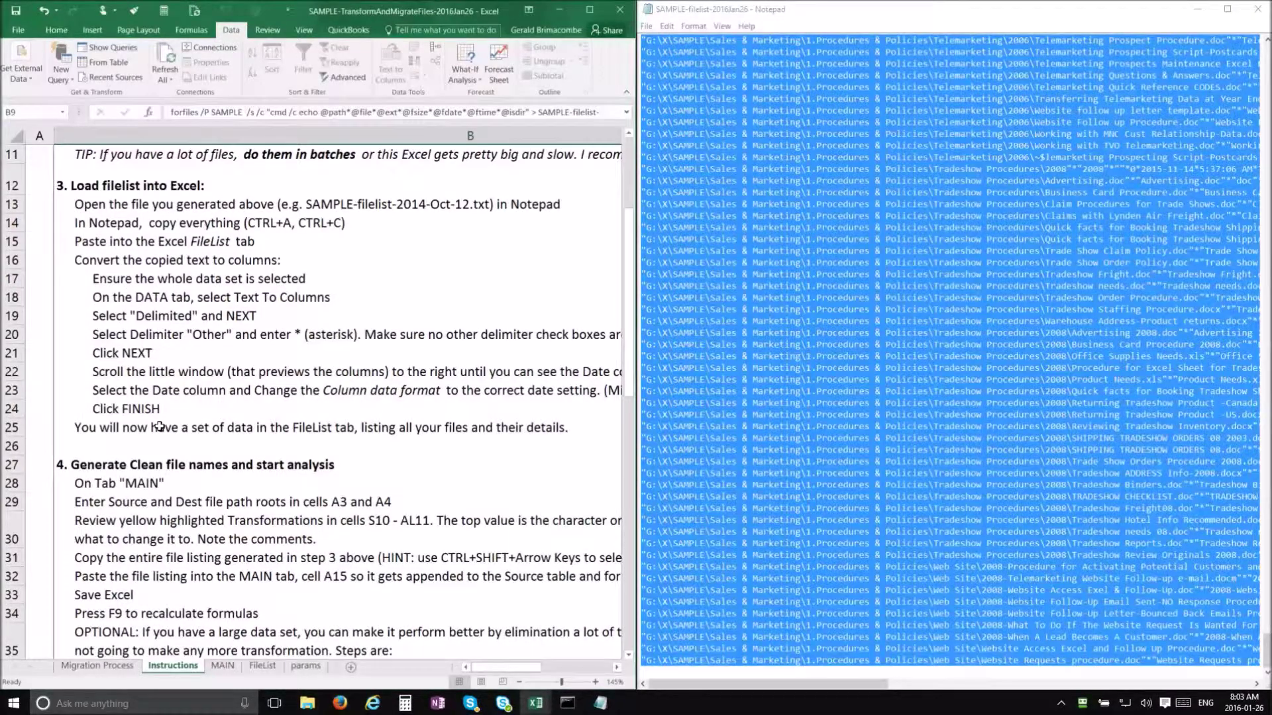
scroll(159, 426, "down", 3)
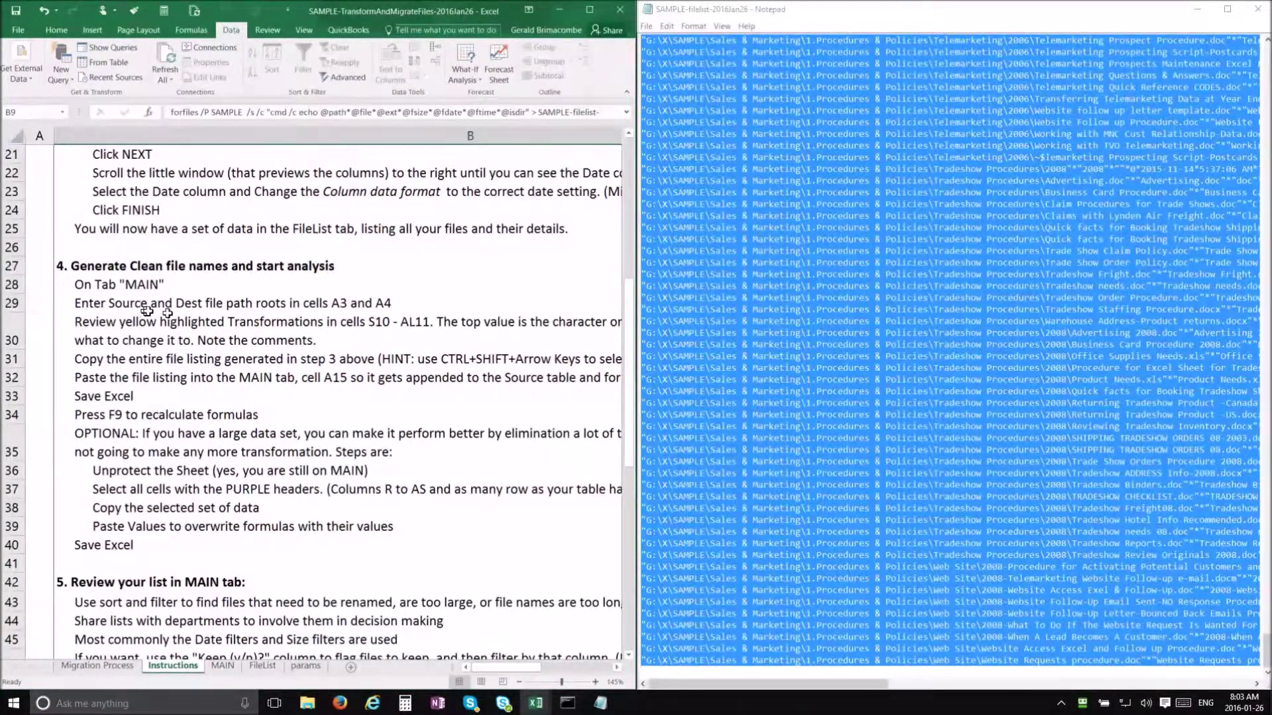
- Copy the root path G:\X\SAMPLE\ from the Notepad listing into the OldPathRoot cell B3 of the MAIN sheet
left_click(717, 117)
scroll(717, 117, "up", 3)
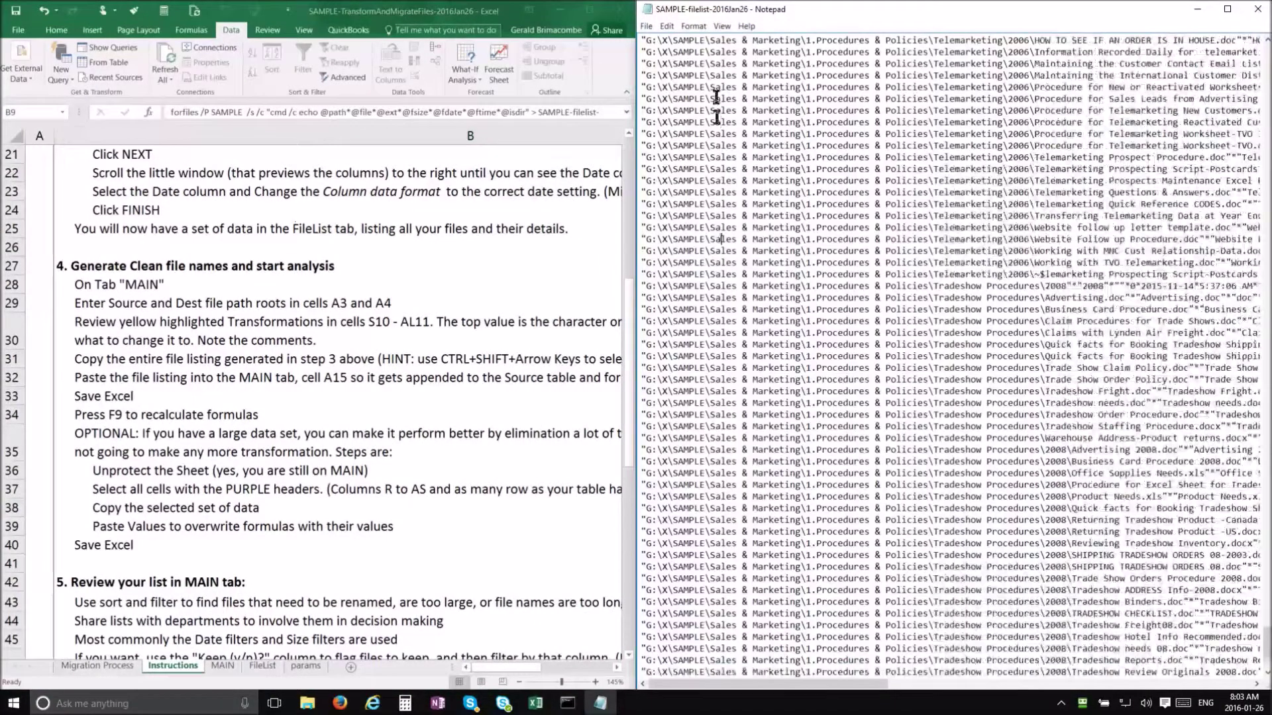
left_click_drag(646, 41, 708, 38)
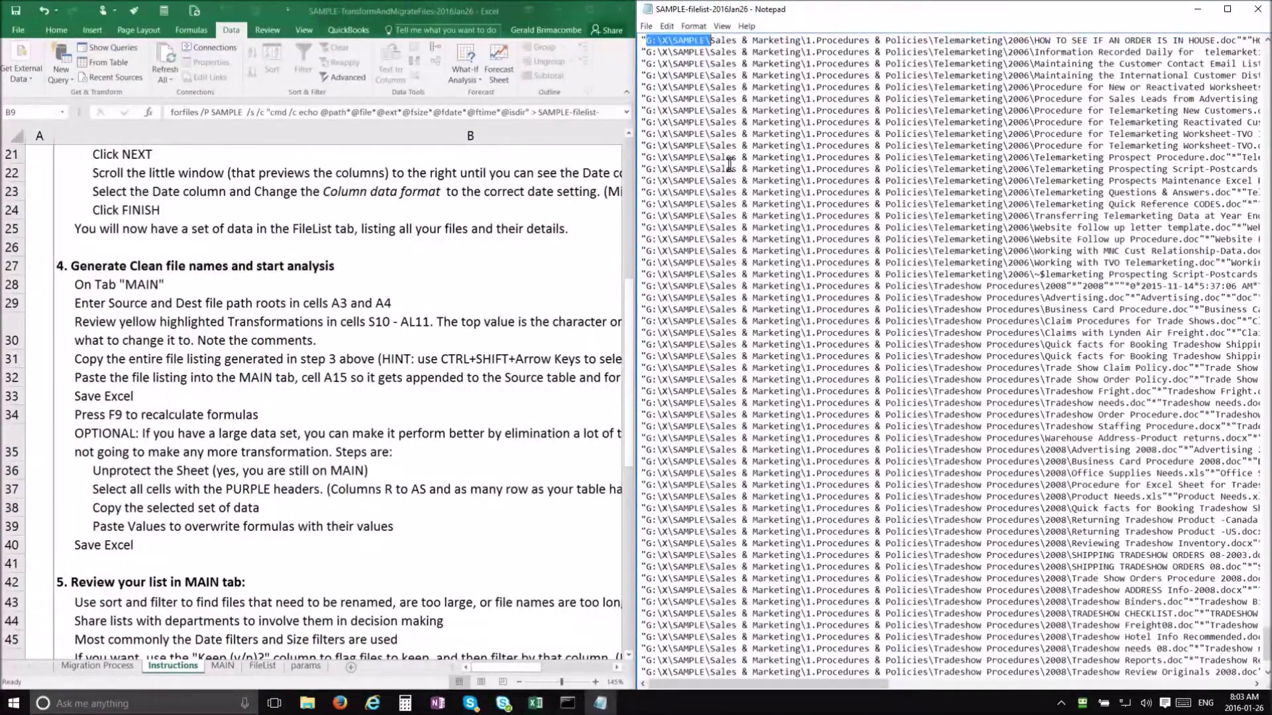
left_click(231, 669)
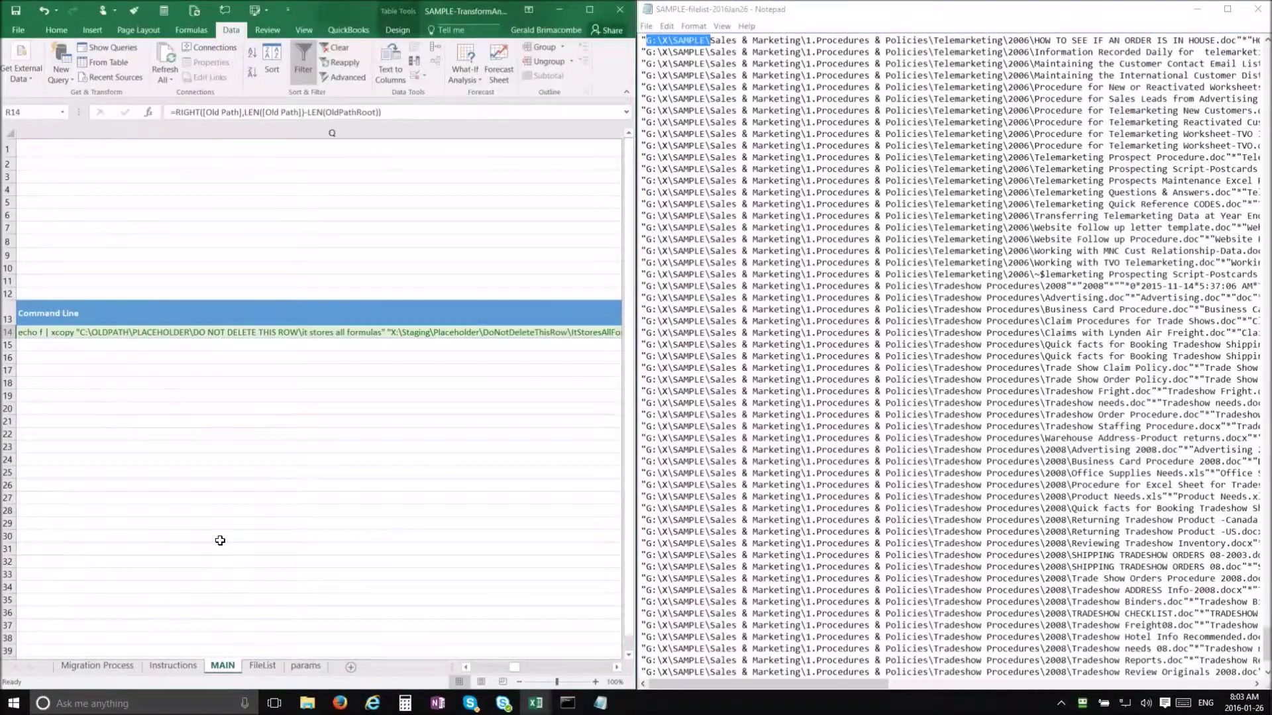
left_click(474, 667)
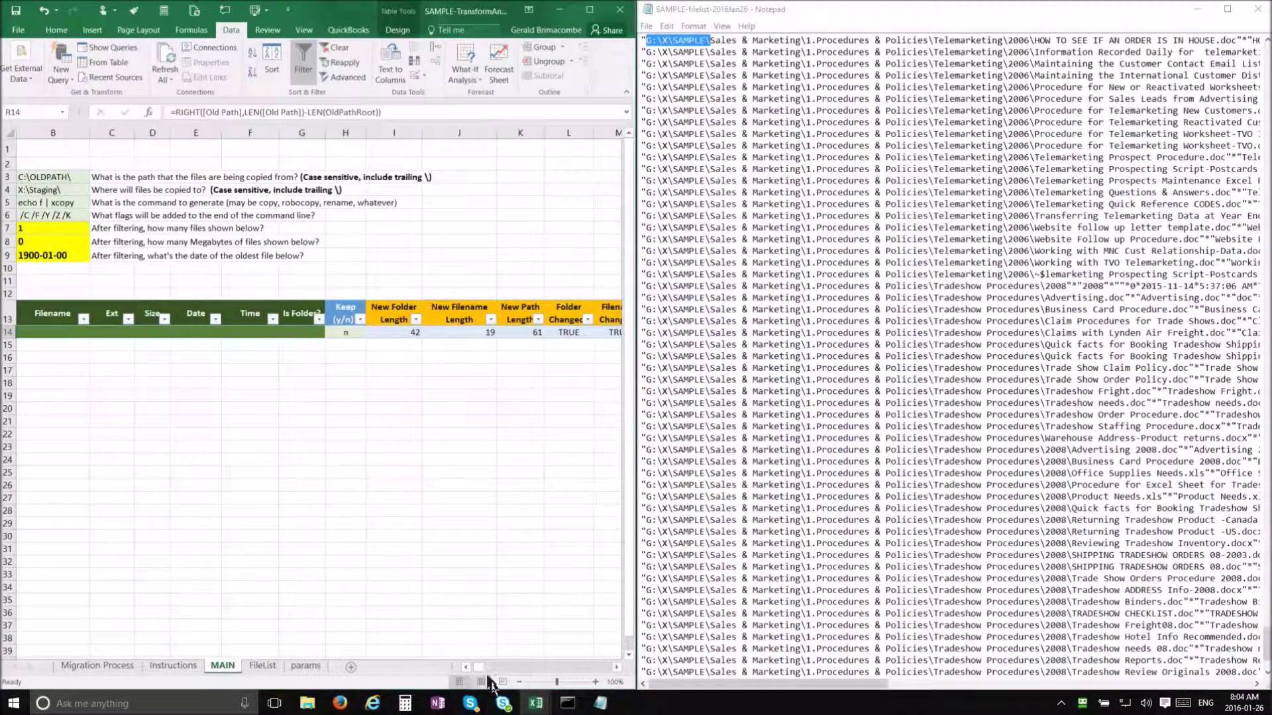
left_click(465, 668)
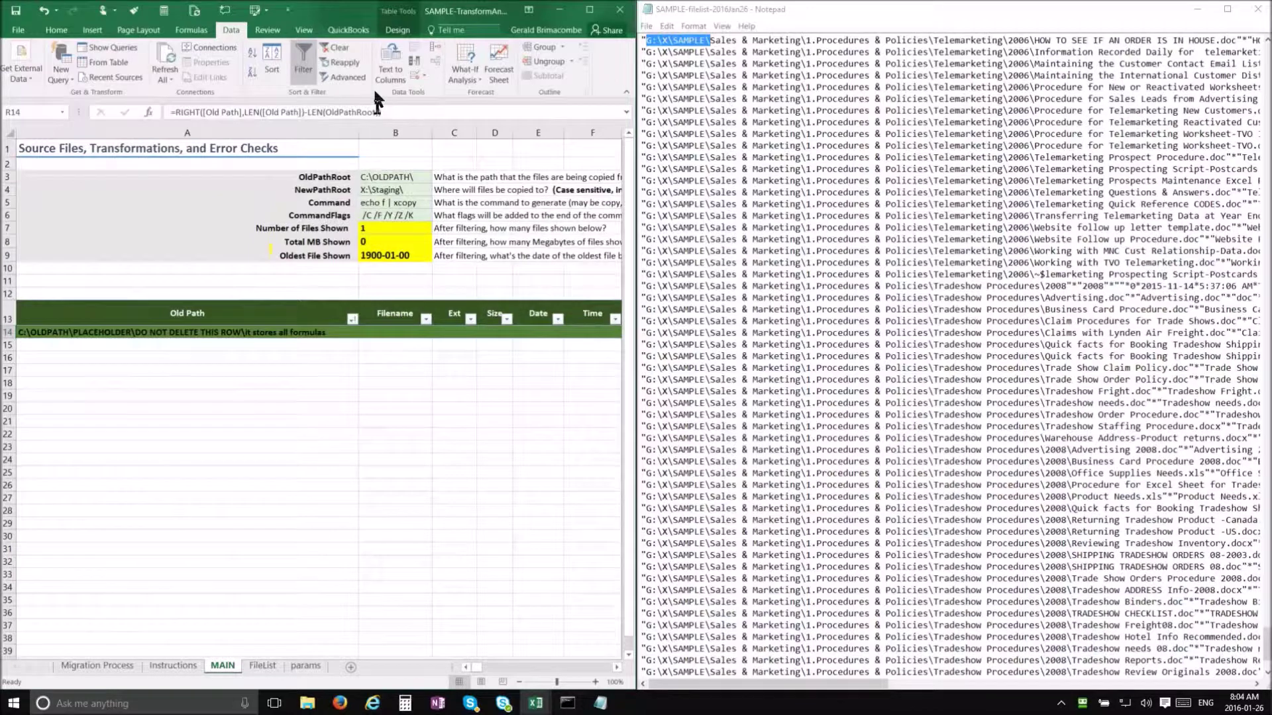
left_click(387, 177)
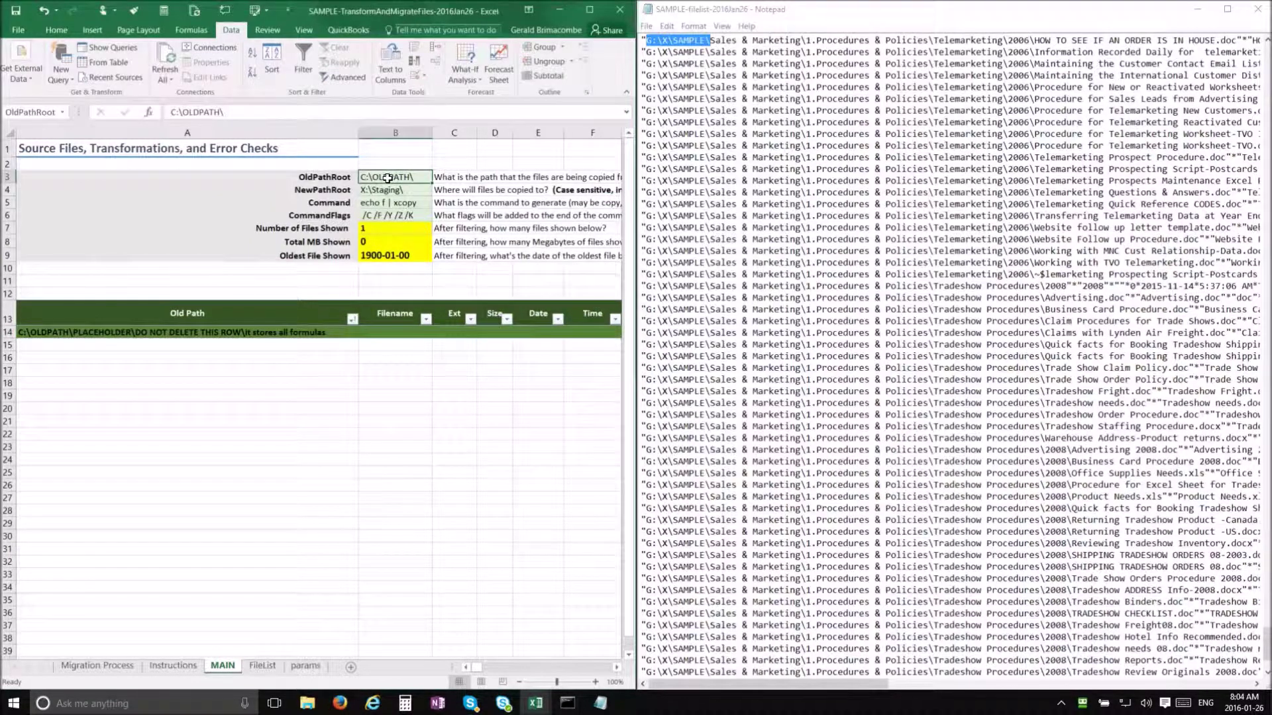
type("G:\\X\\SAMPLE\\")
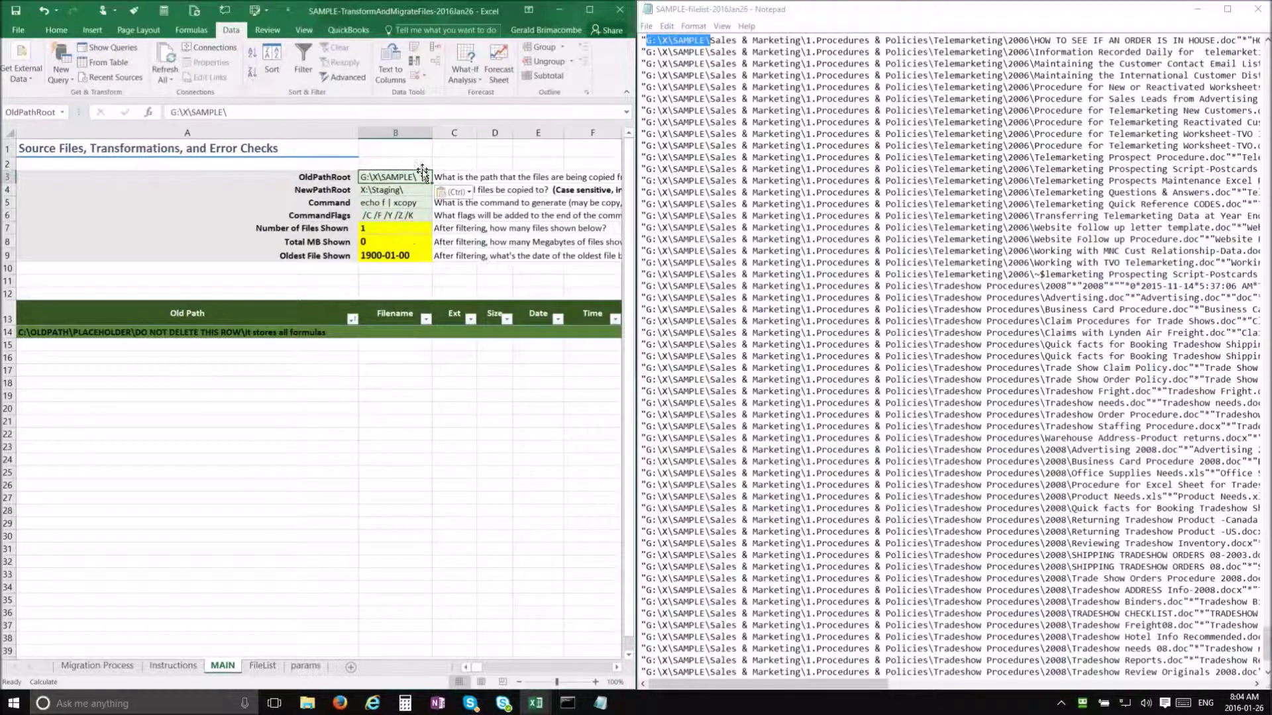
- Check the NewPathRoot cell and reread the transformations instruction, returning to the MAIN sheet
left_click(384, 192)
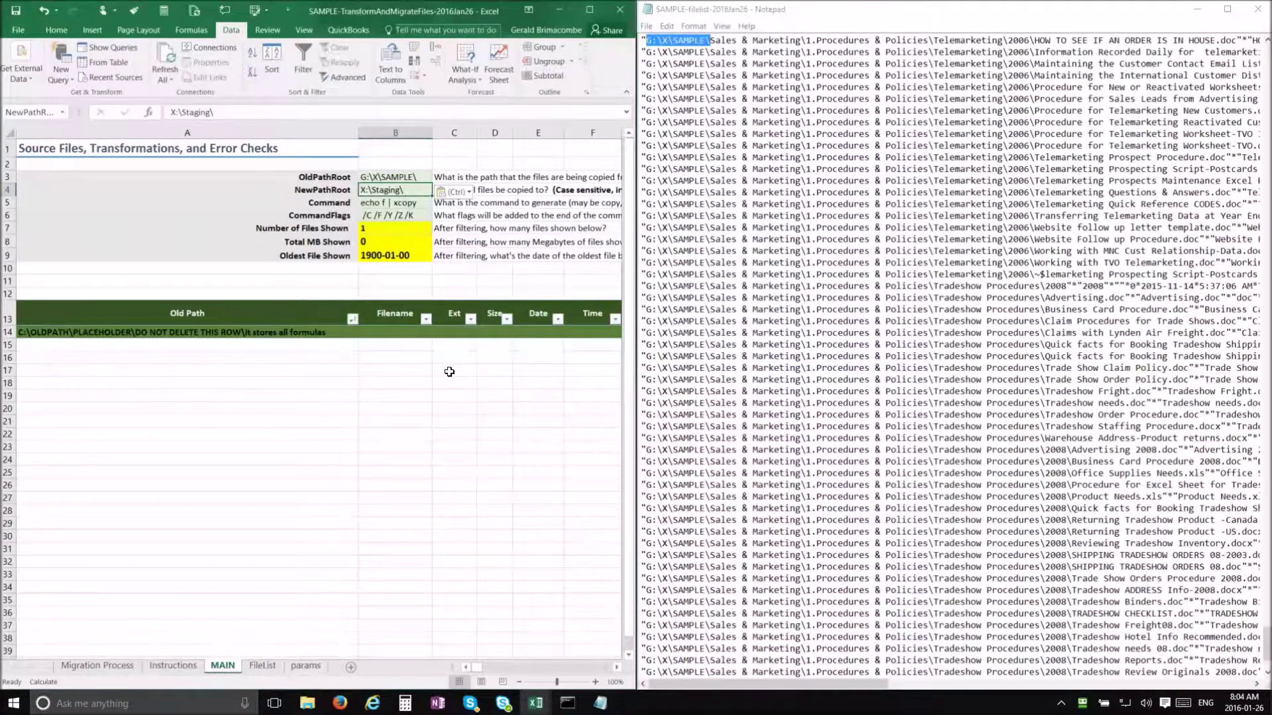
left_click(172, 665)
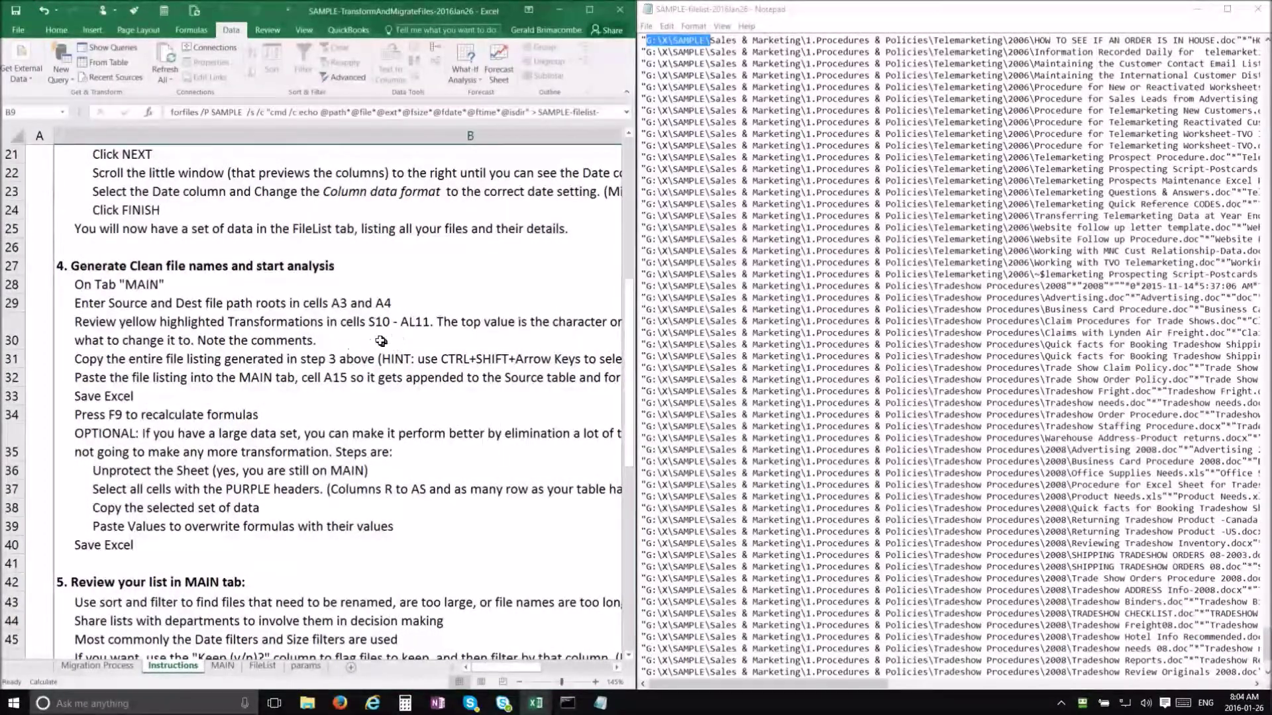
left_click(232, 668)
- Maximize the workbook window and inspect the tx0 formula in cell S14 of the MAIN sheet
left_click(590, 9)
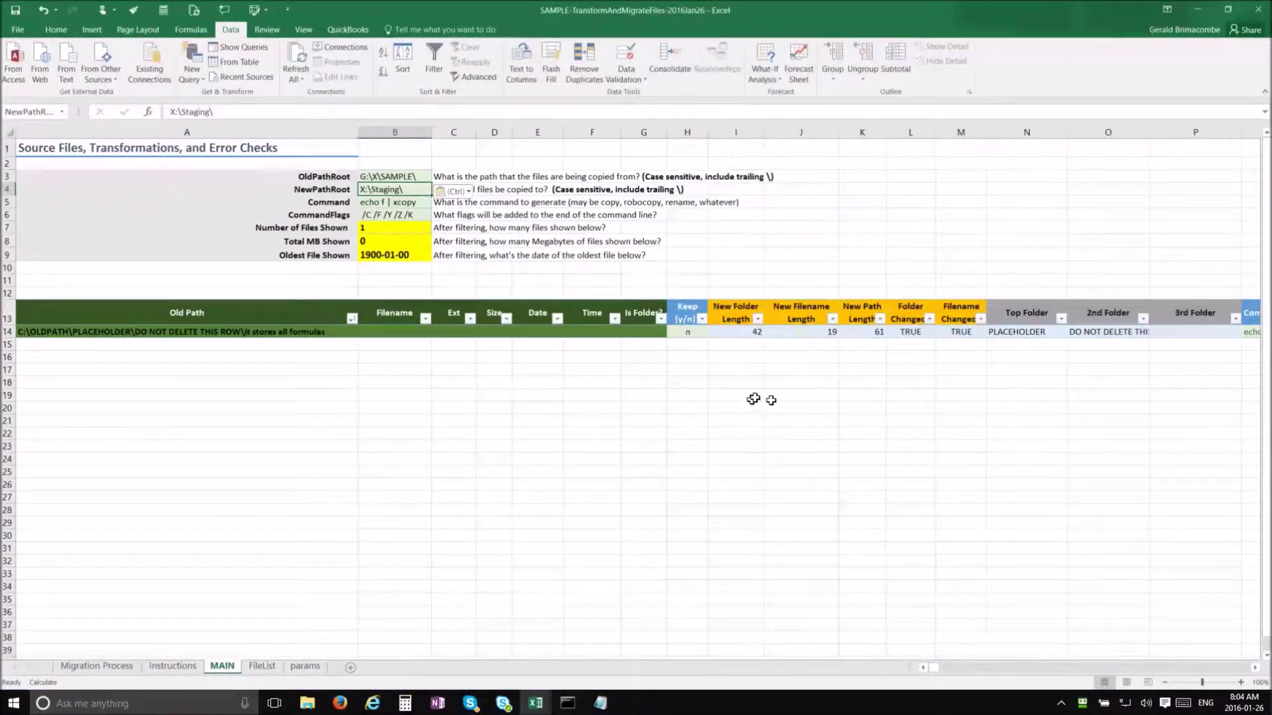
left_click_drag(1257, 670, 1257, 670)
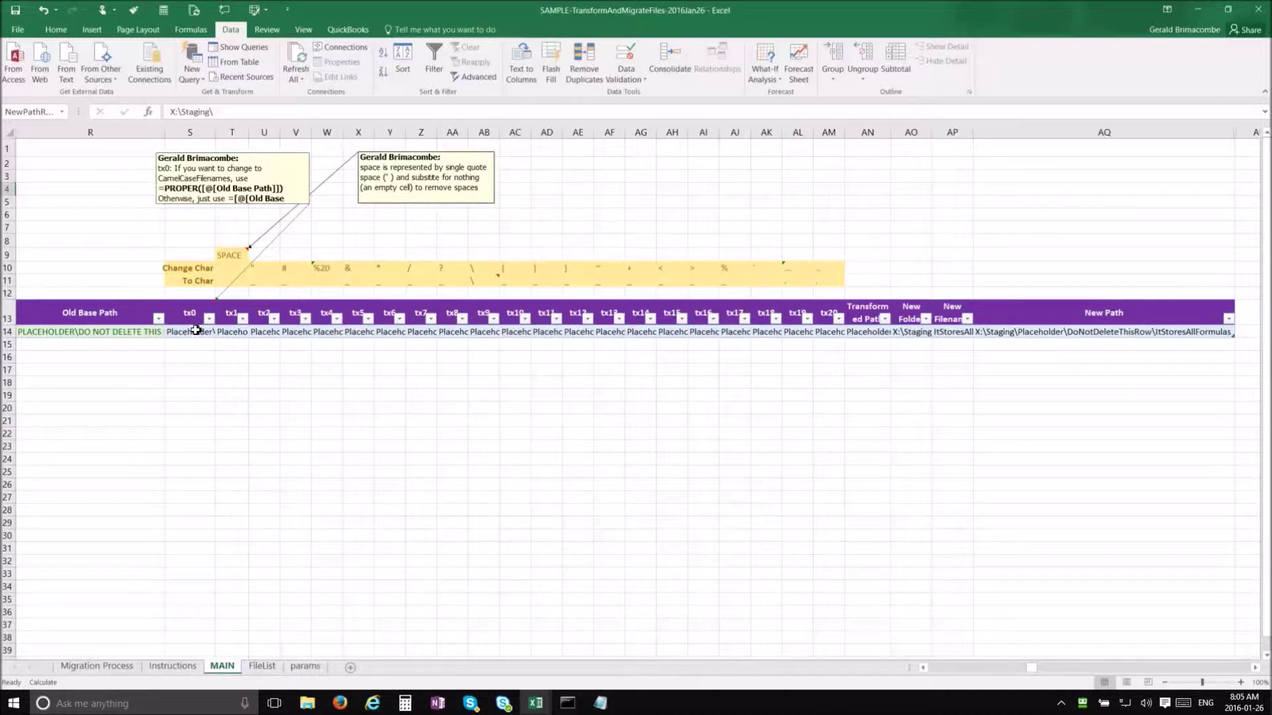
left_click(195, 330)
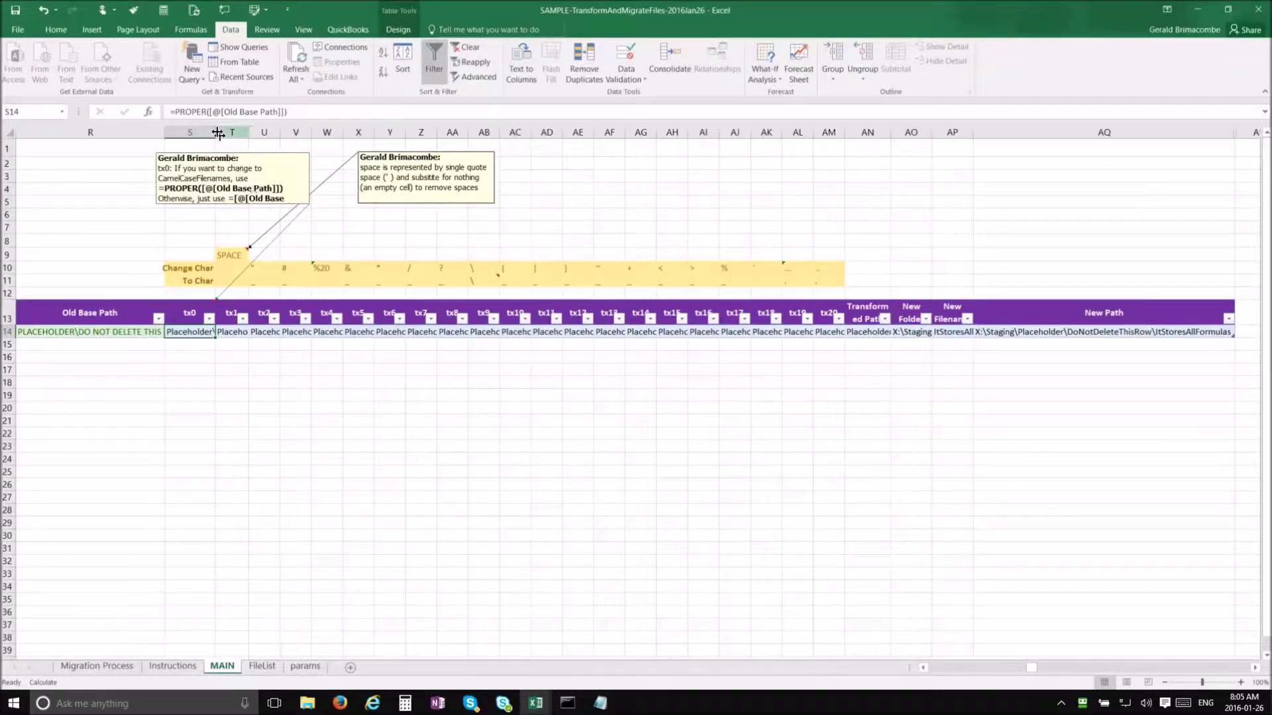
left_click(207, 110)
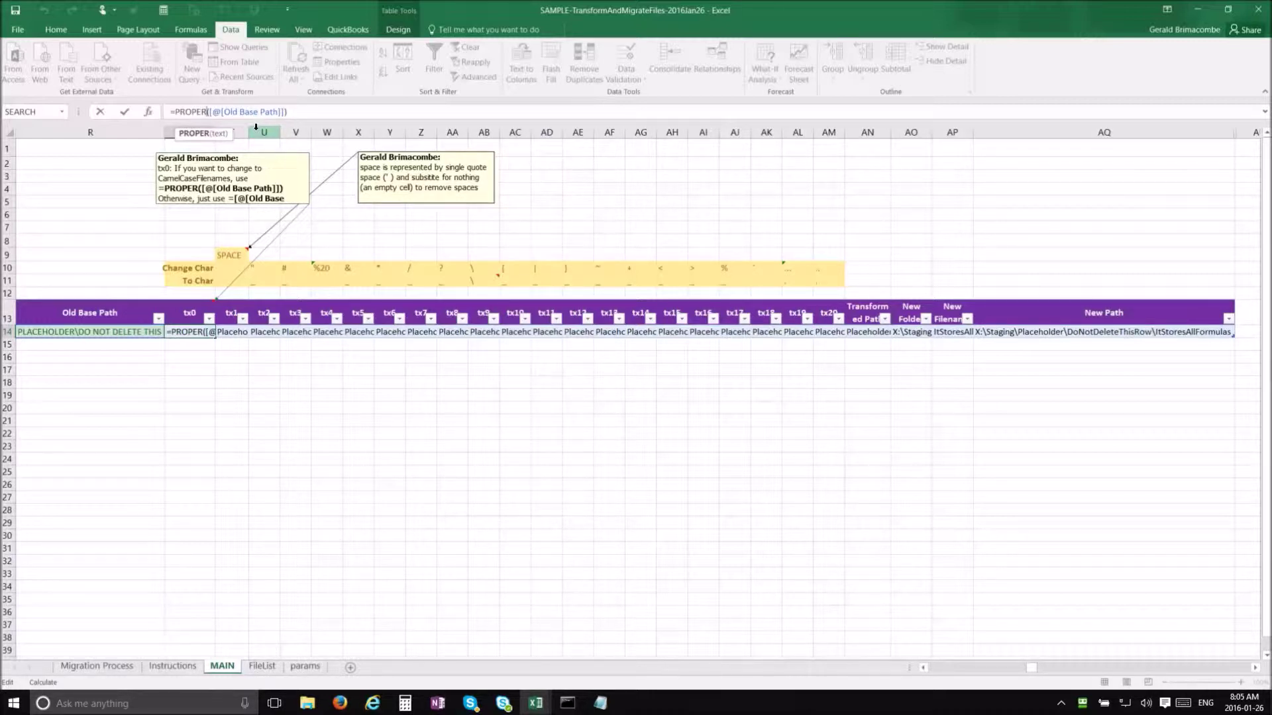
- Examine the Change Char and To Char transformation cells in rows 10 and 11, from the space substitution through the ampersand
left_click(227, 269)
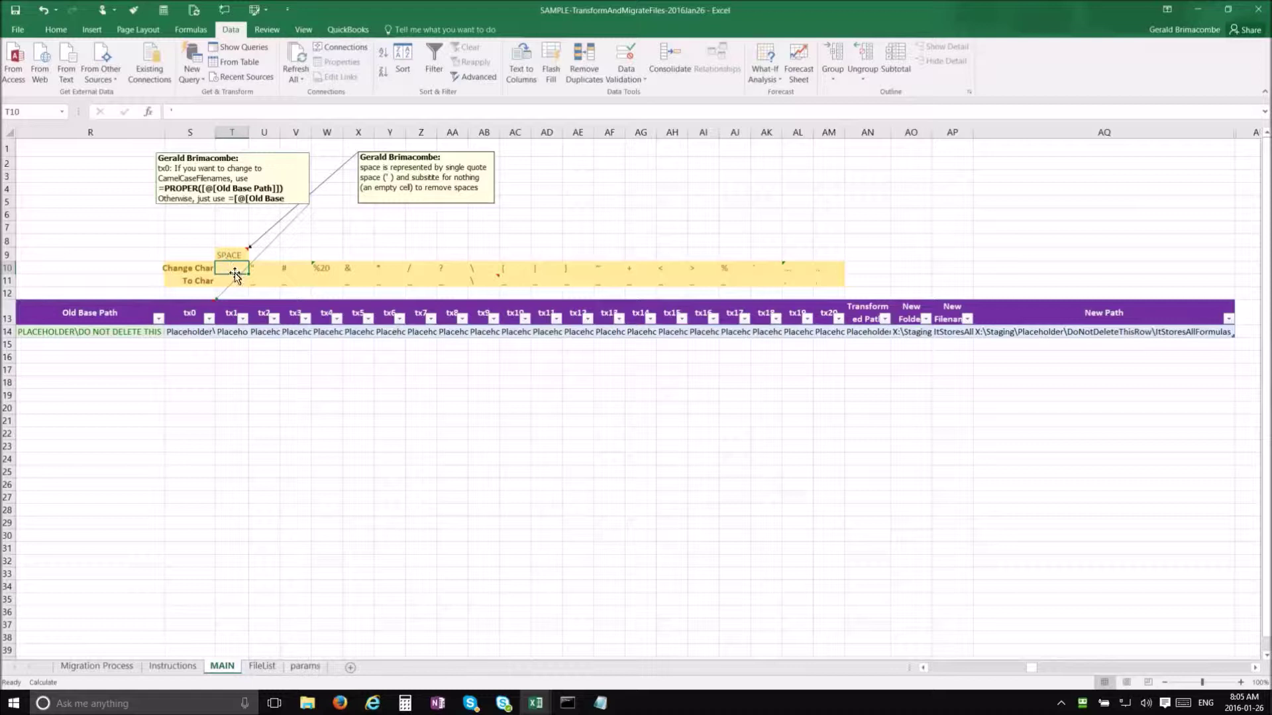
left_click(180, 111)
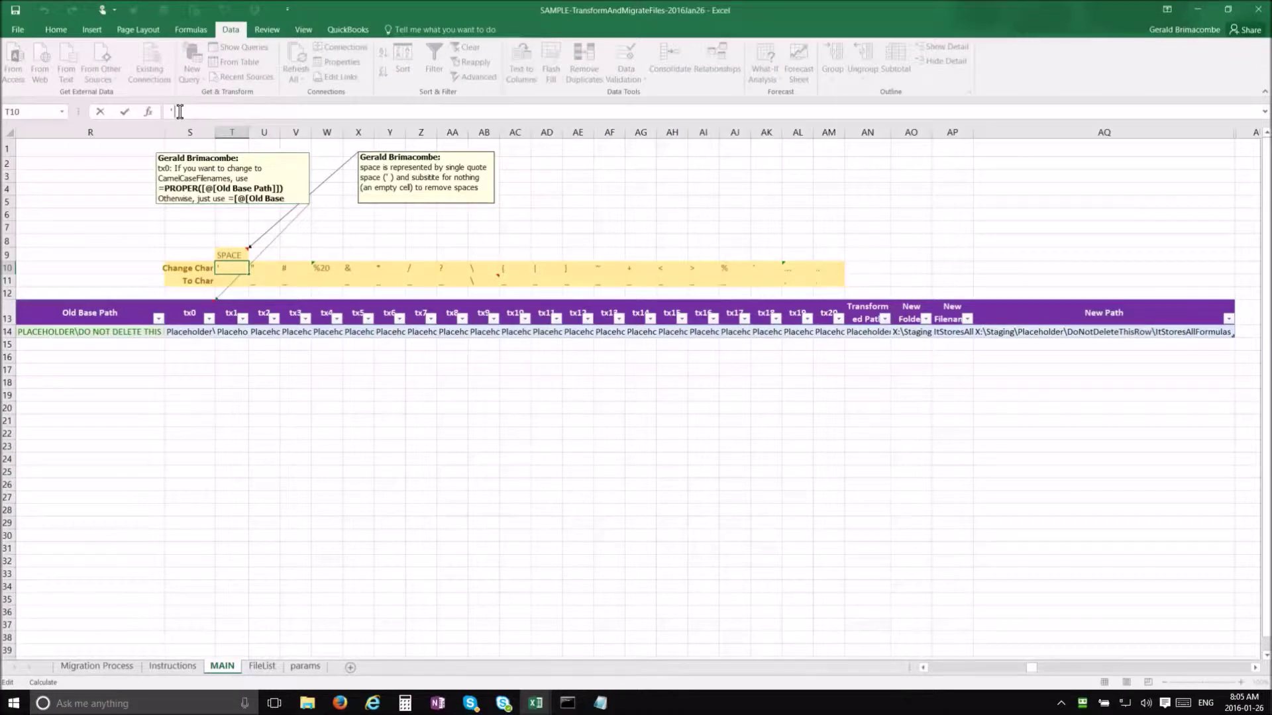
left_click(229, 282)
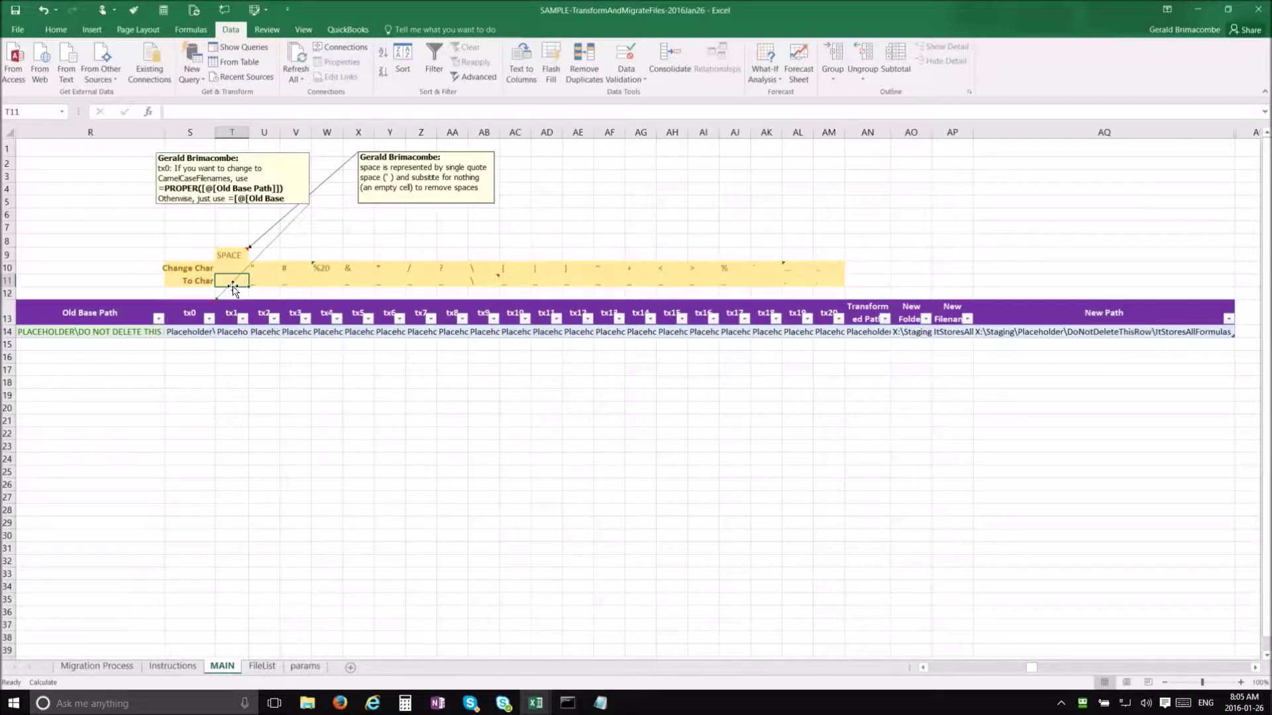
left_click(265, 270)
left_click(299, 267)
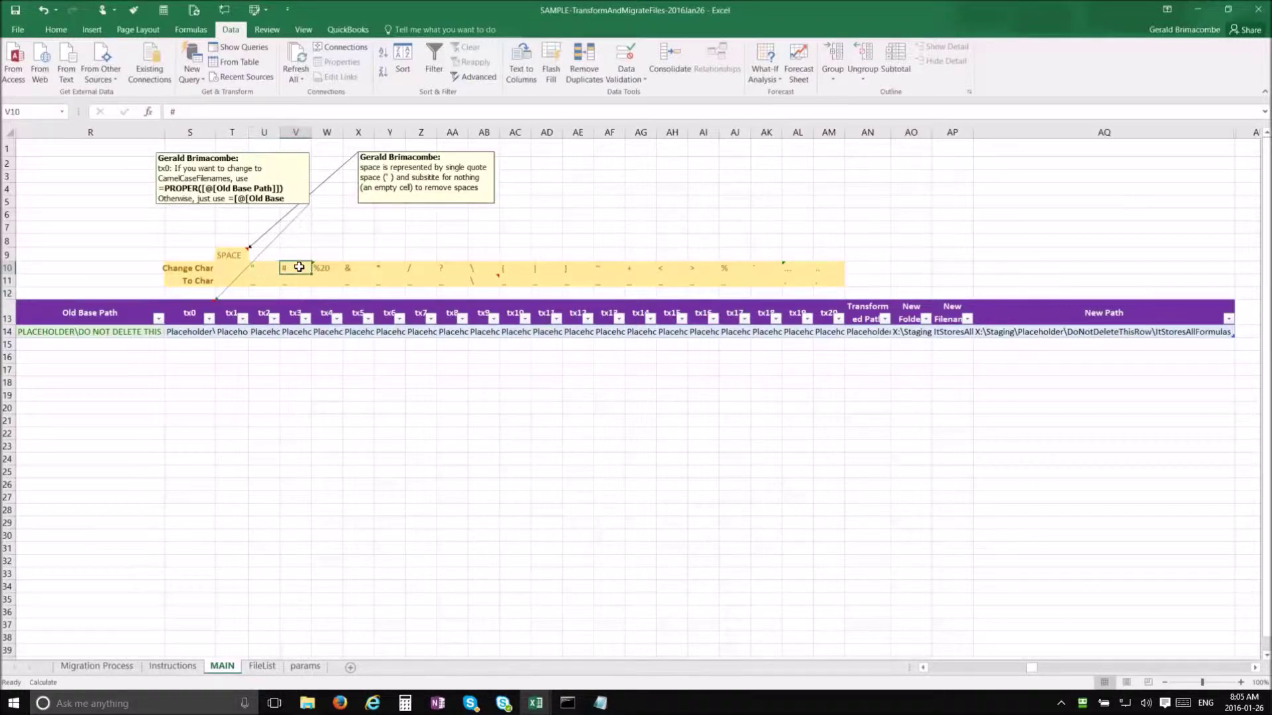
left_click(331, 266)
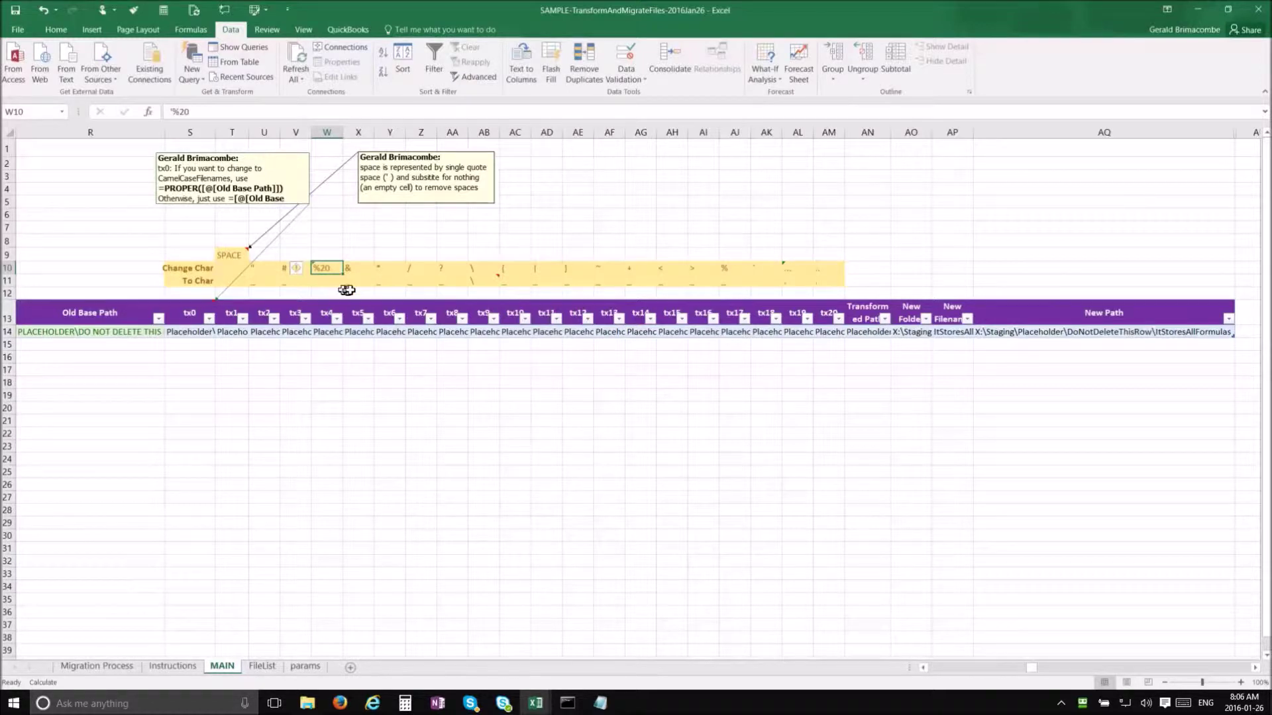
left_click(351, 270)
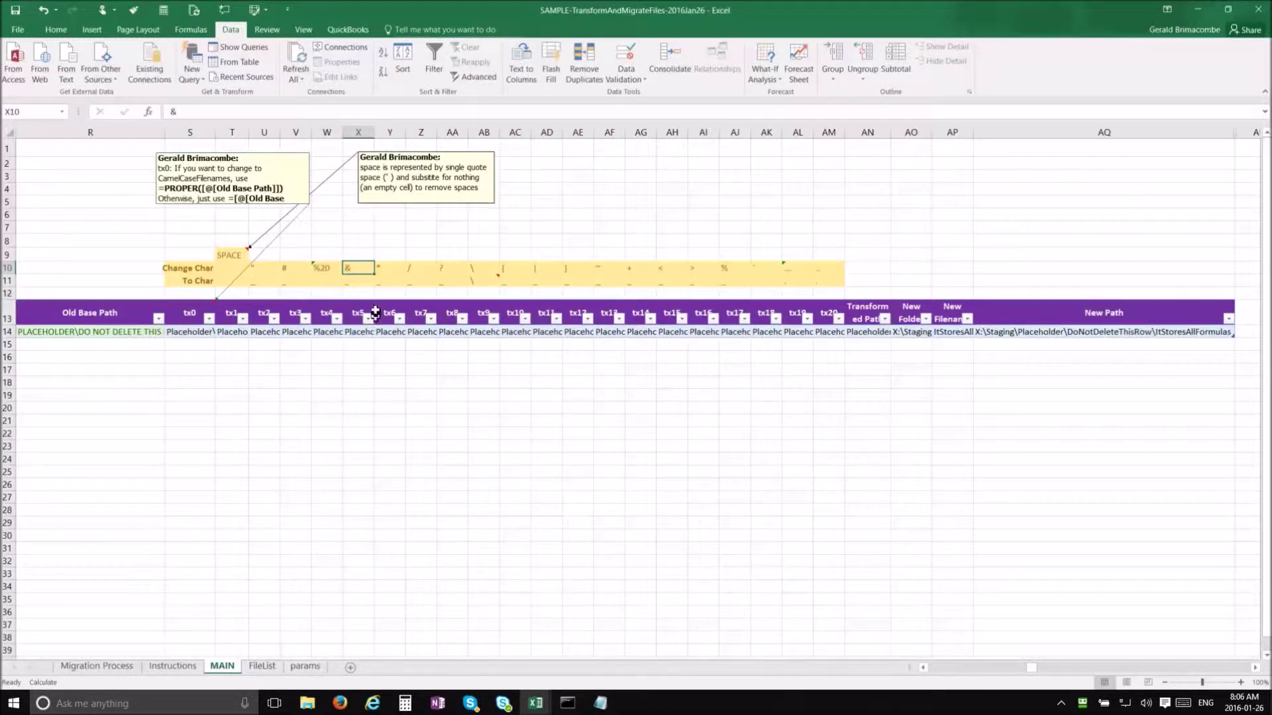
- Set the To Char replacement for the ampersand in cell X11 to And, and check the tx5 formula in X14
left_click(355, 282)
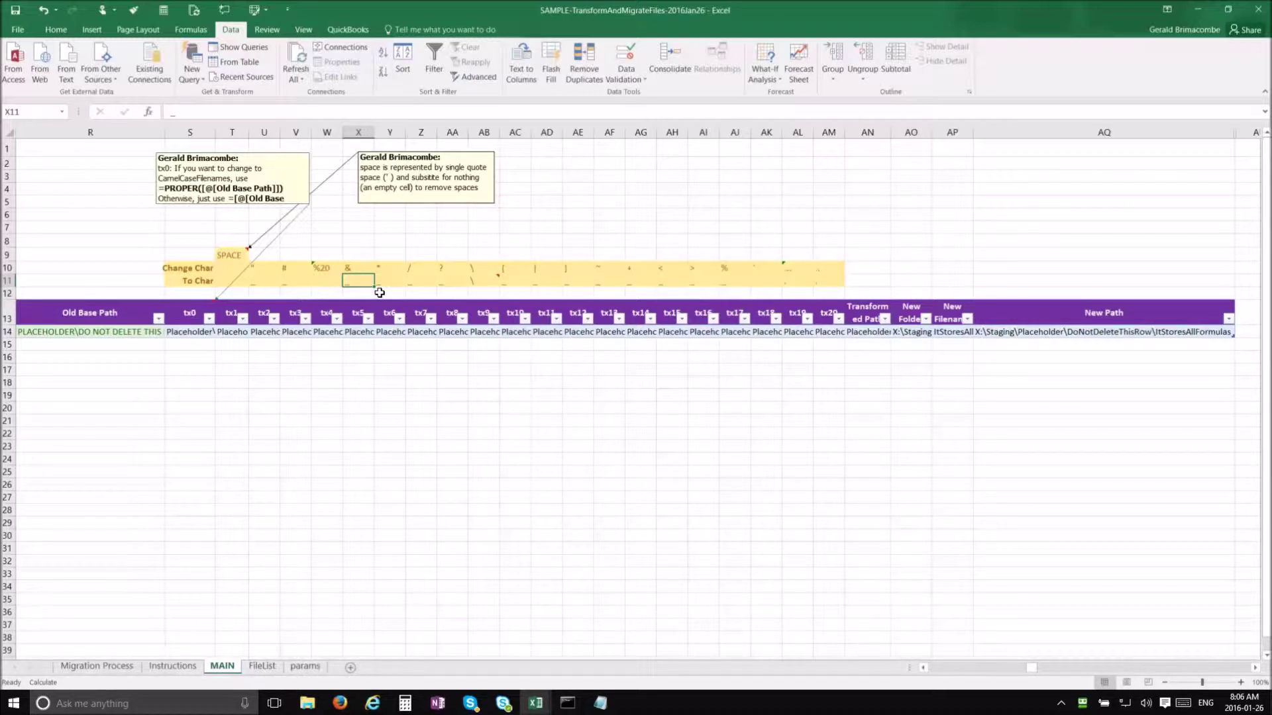
type("And")
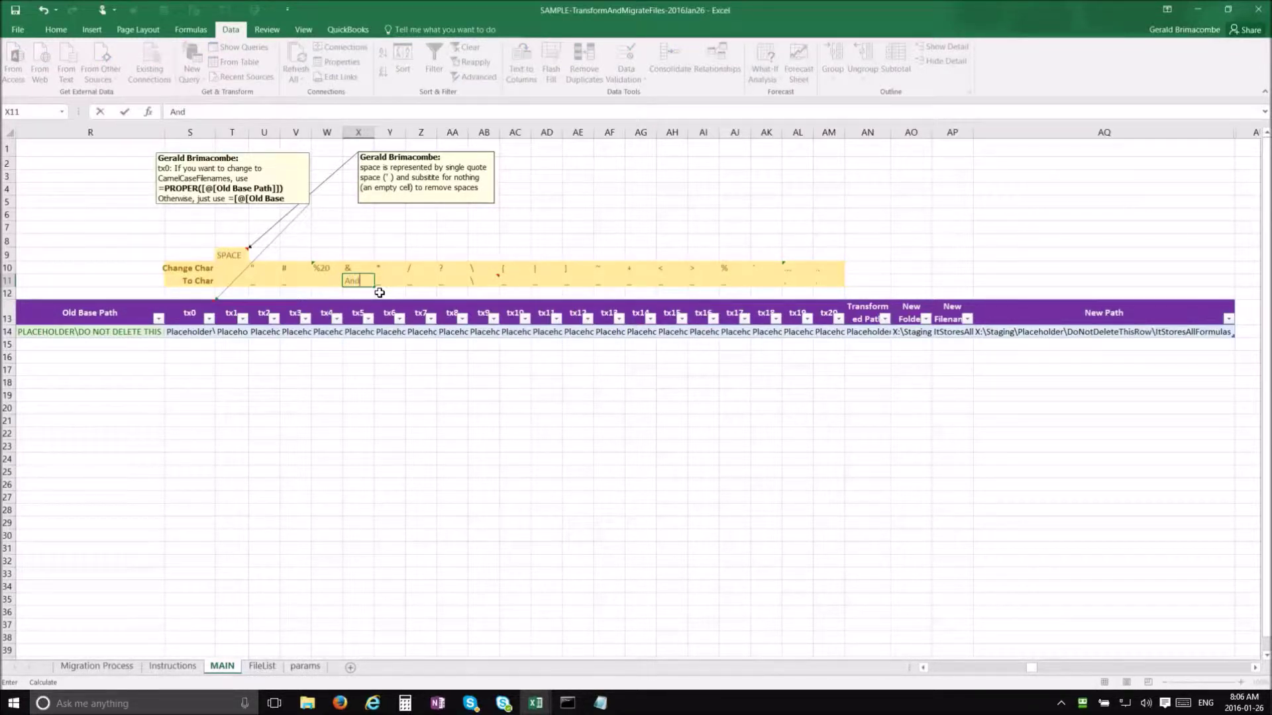
key("Return")
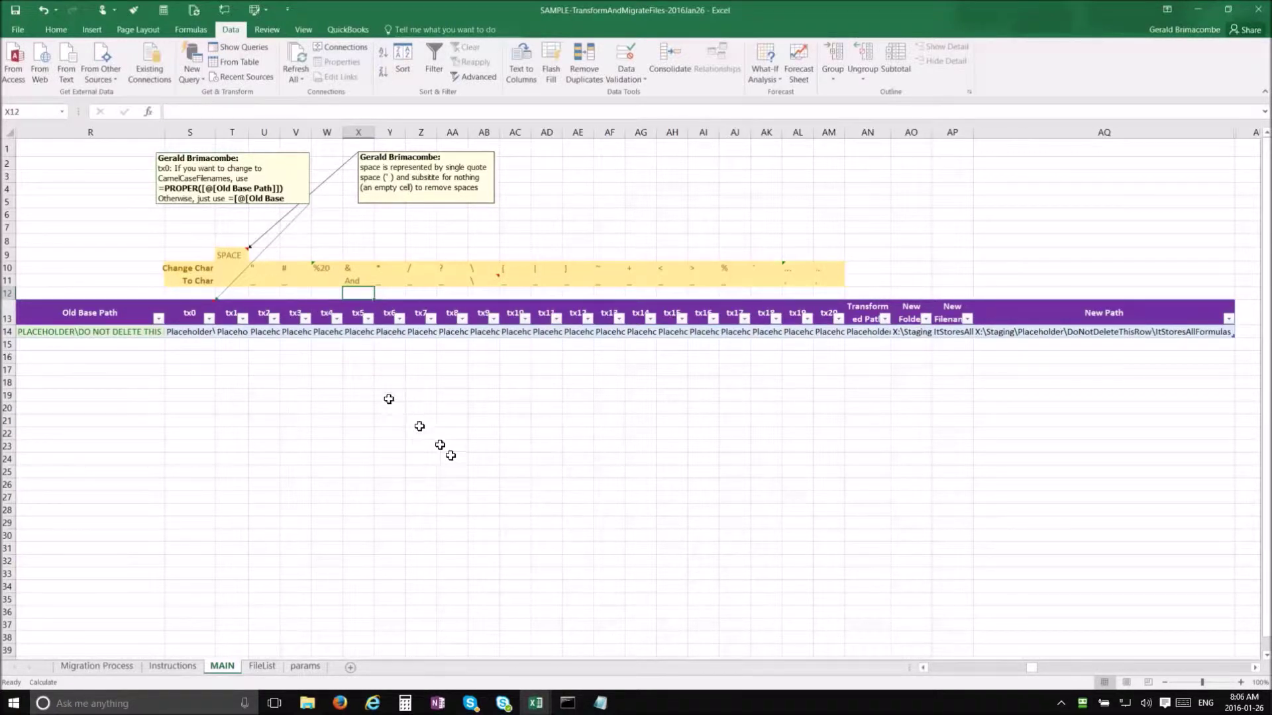
left_click(351, 332)
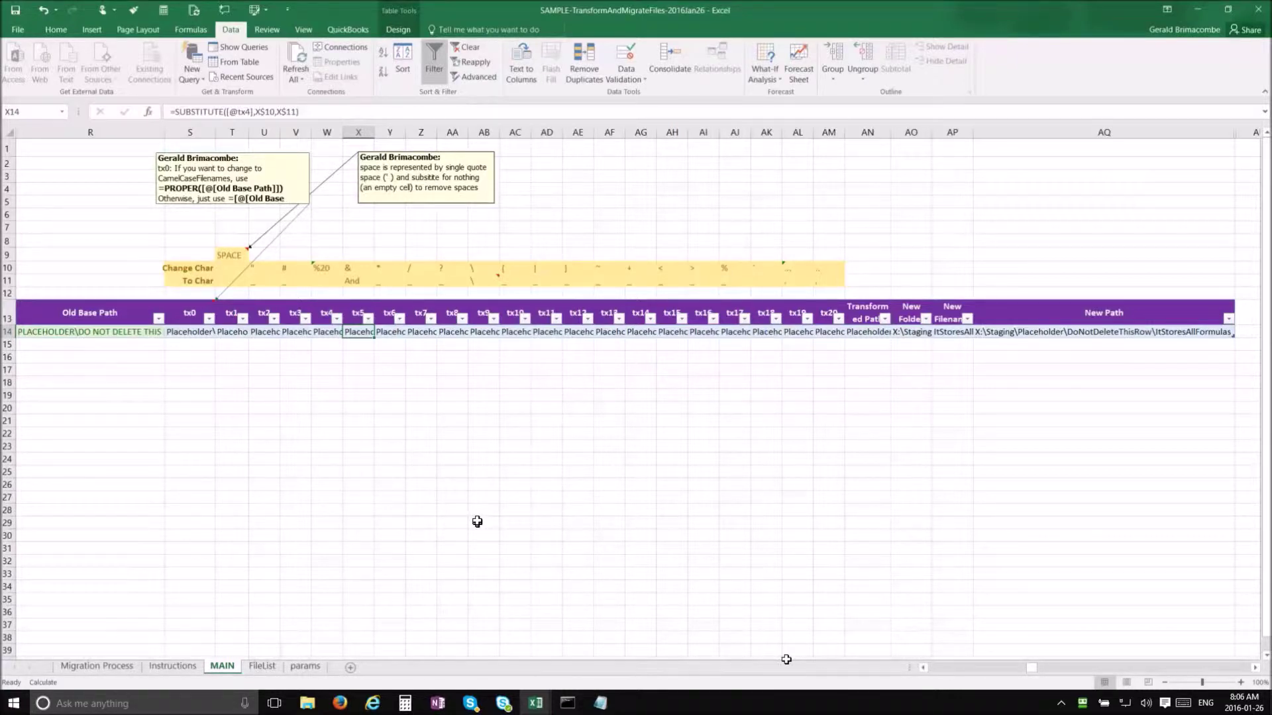
- Copy the whole file listing from the FileList sheet, starting at A2 and spanning columns A through G
key("ctrl+Home")
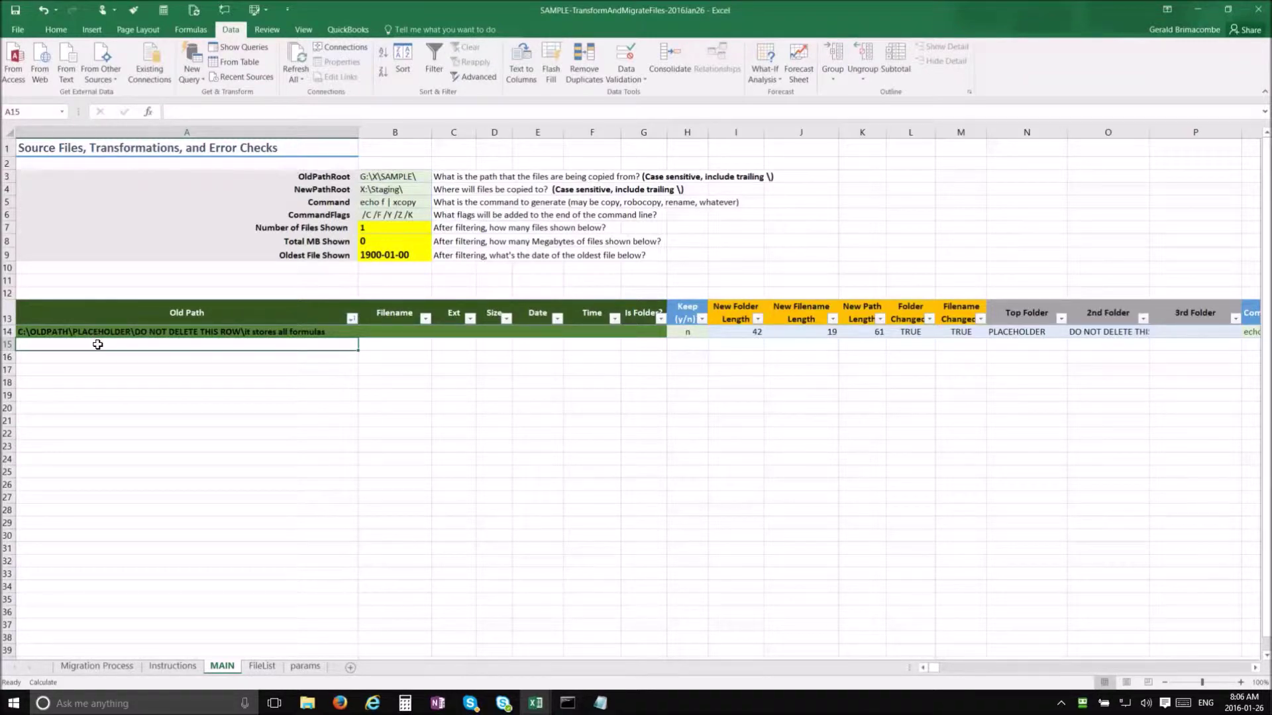
left_click(262, 668)
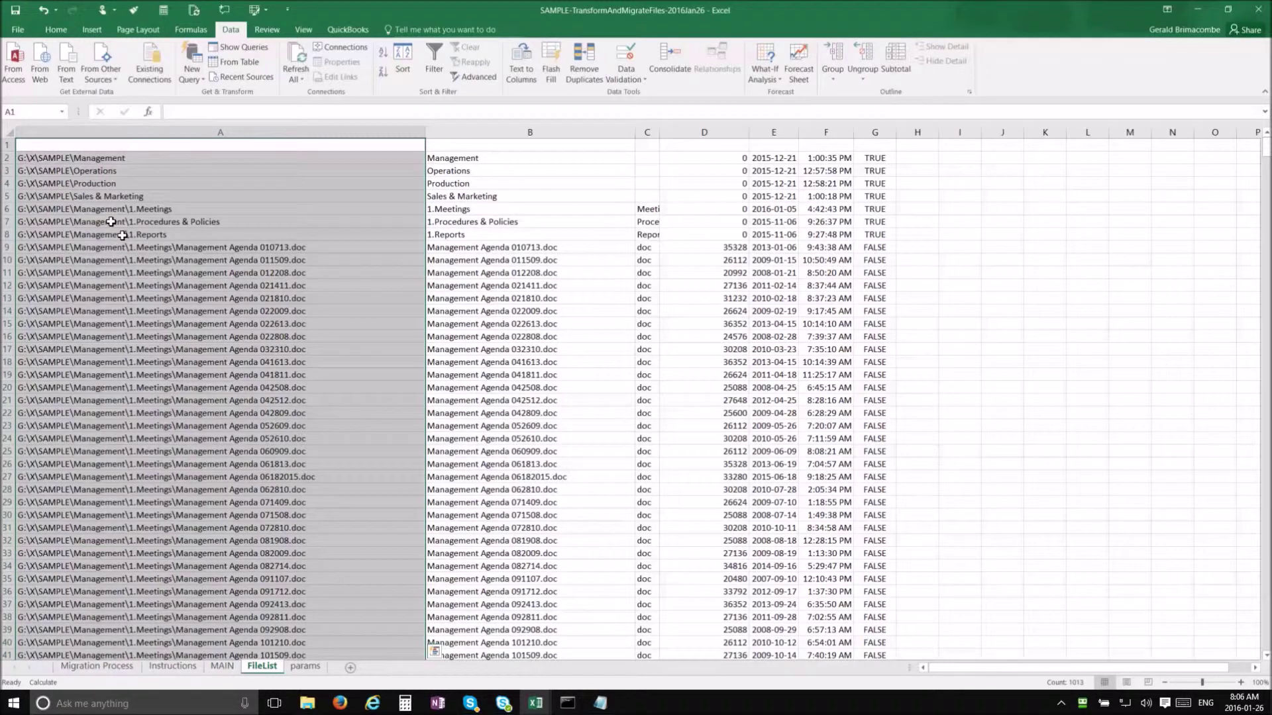
left_click(209, 270)
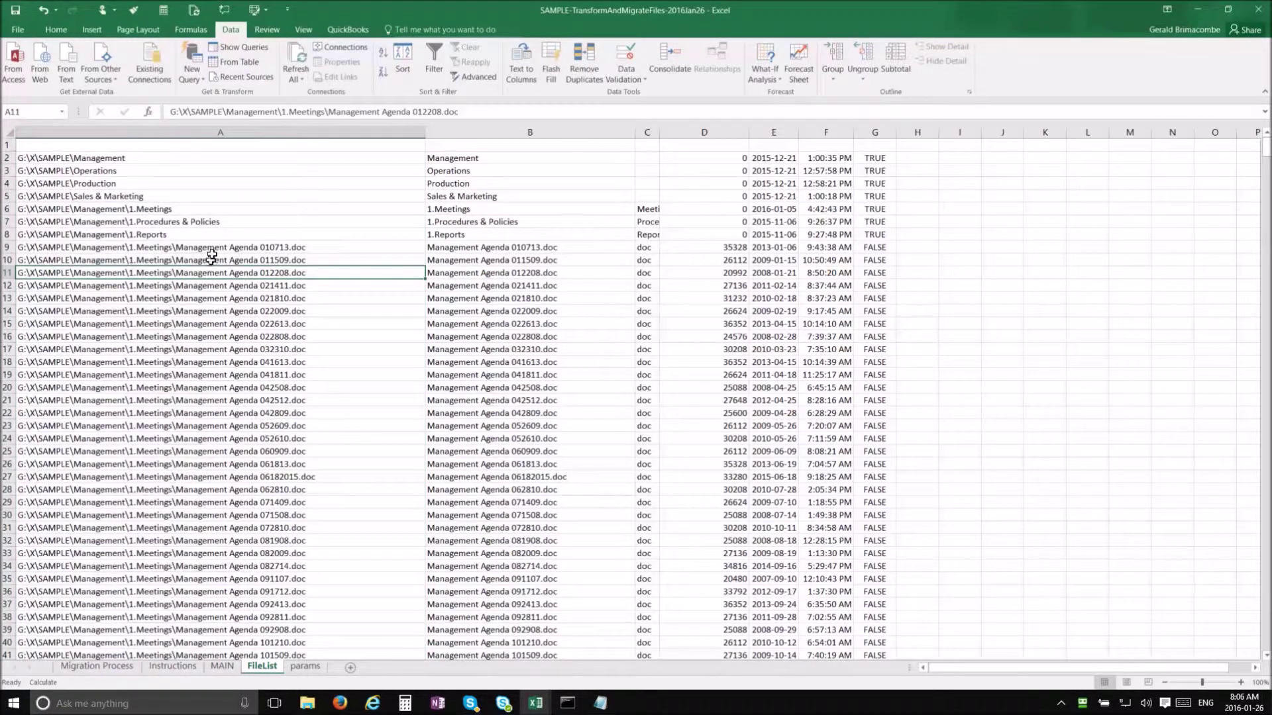
left_click(143, 162)
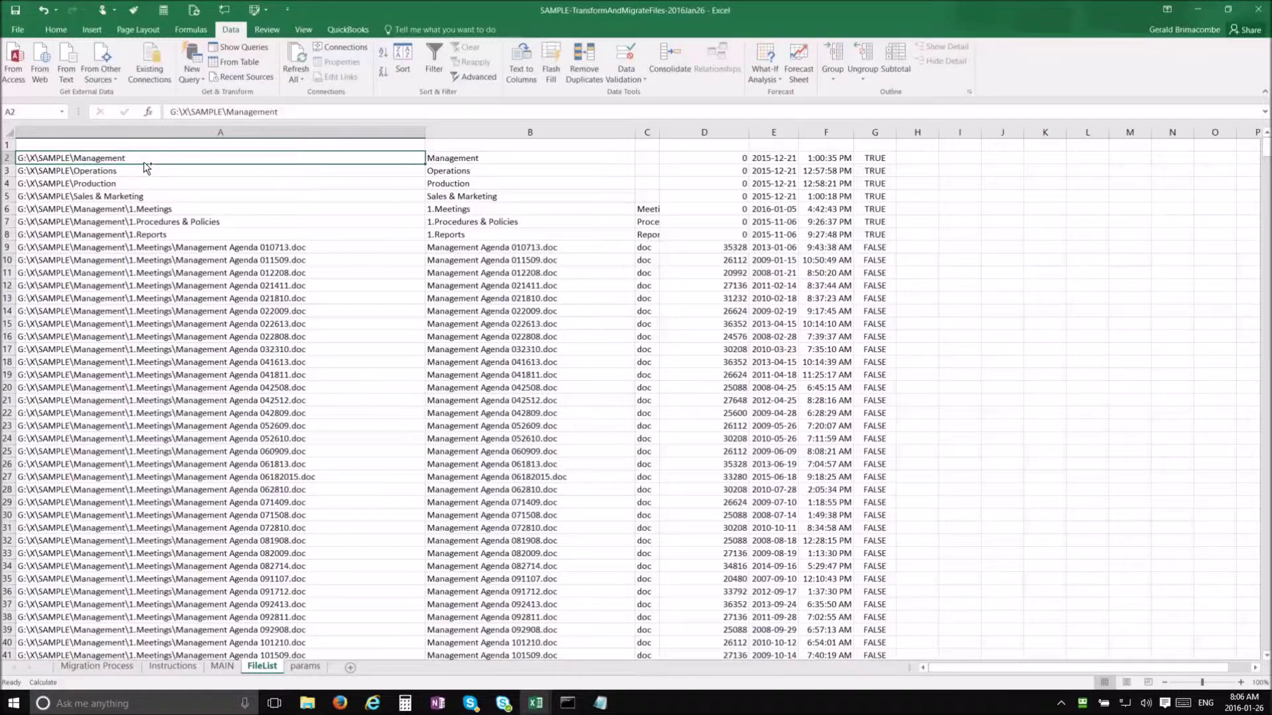
key("ctrl+shift+Down")
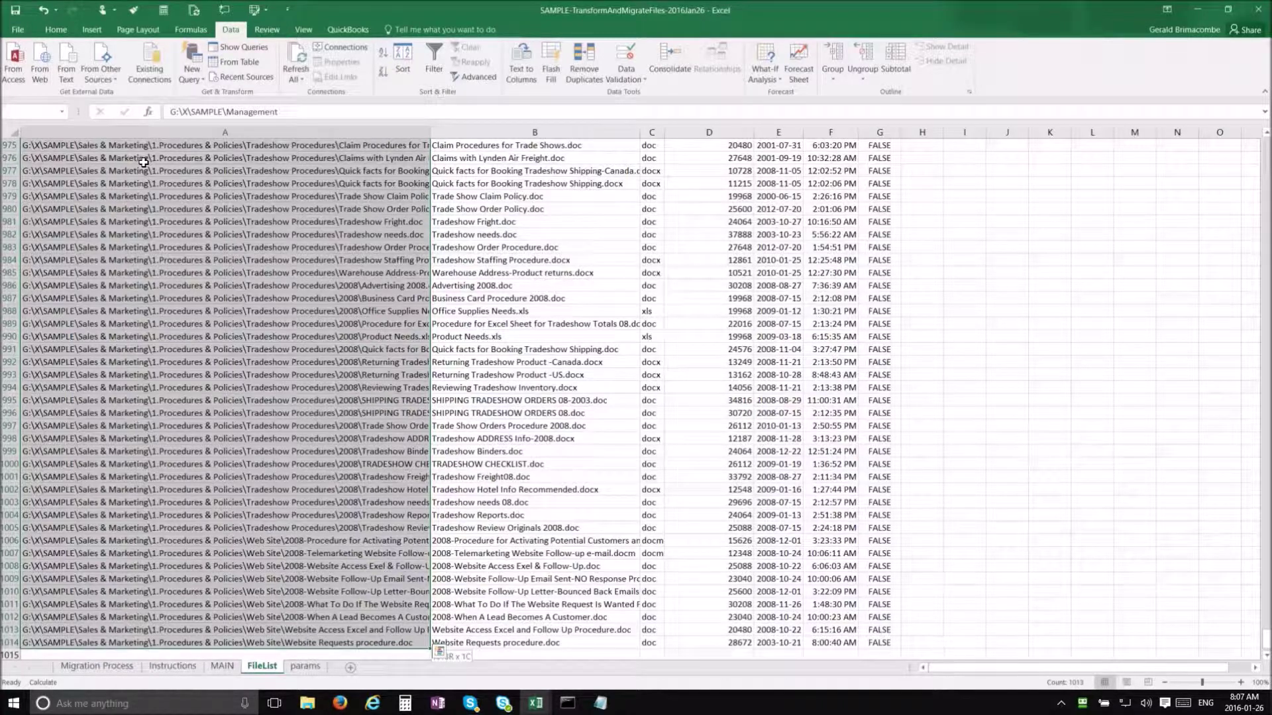
key("shift+Right")
key("shift+Right")
key("shift+Right")
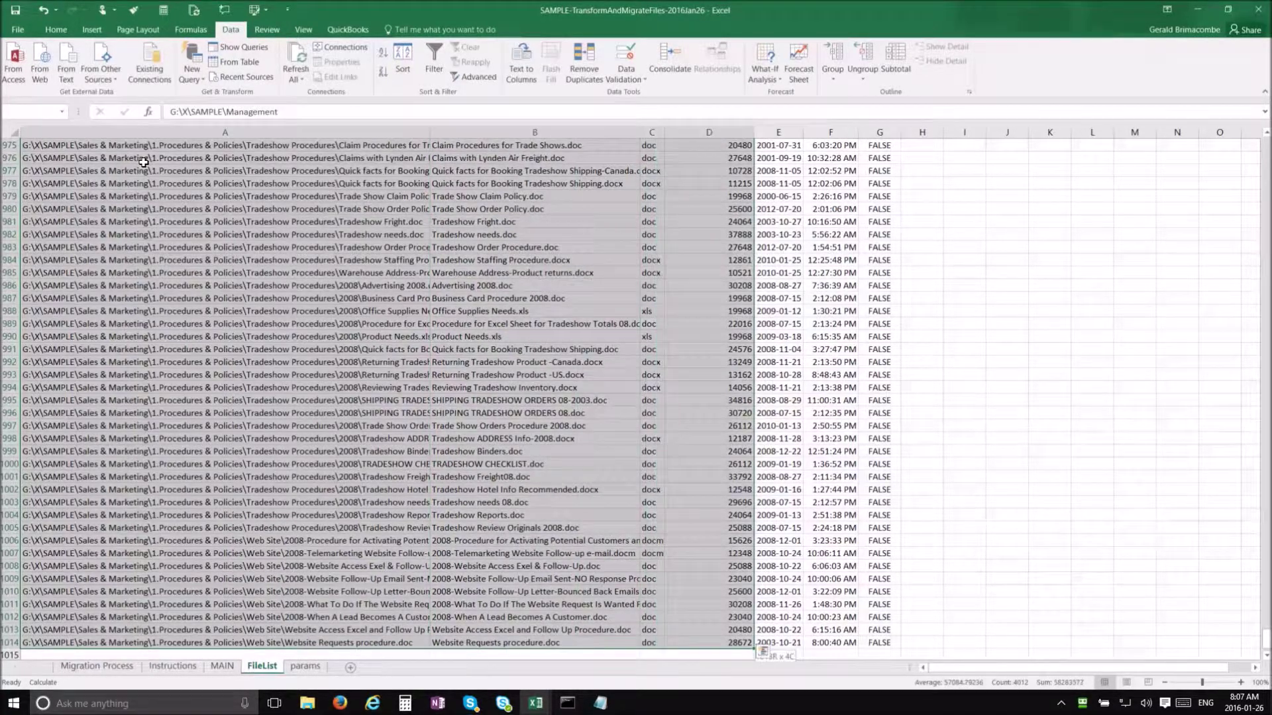
key("ctrl+shift+Right")
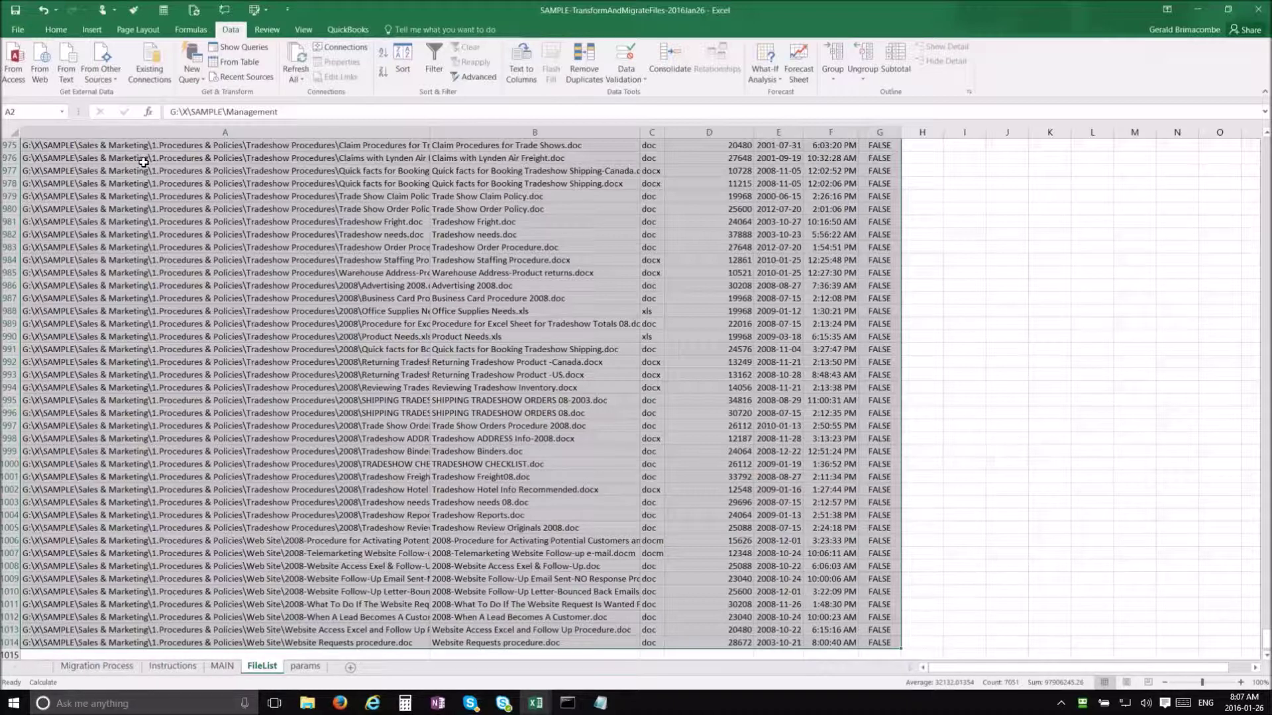
key("ctrl+c")
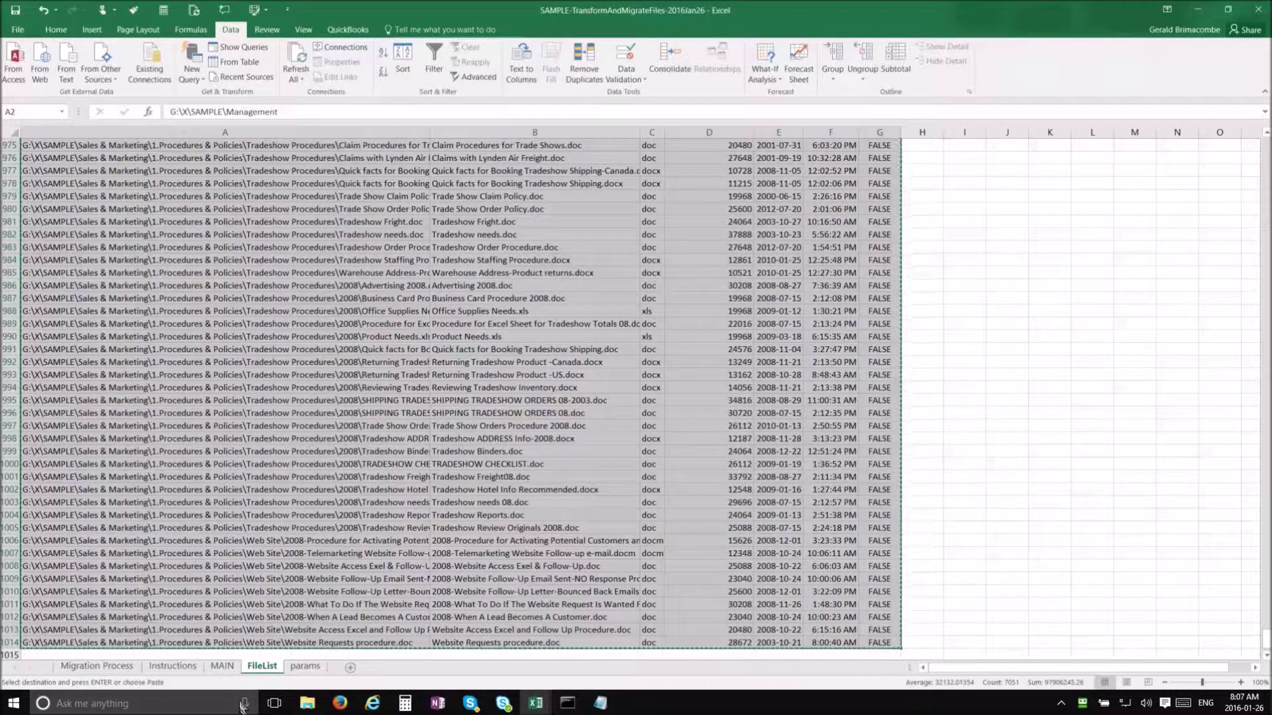
- Paste the copied file listing into the MAIN sheet's table starting at cell A15, below the placeholder row
left_click(222, 666)
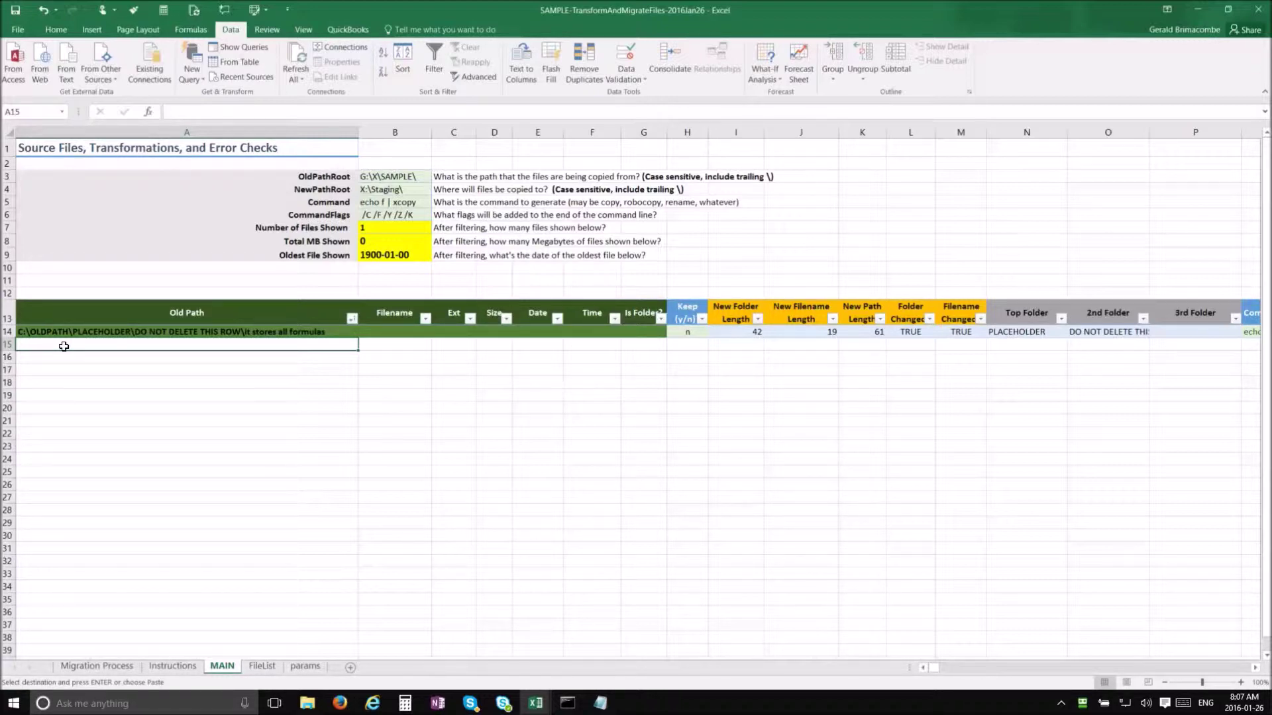
key("Return")
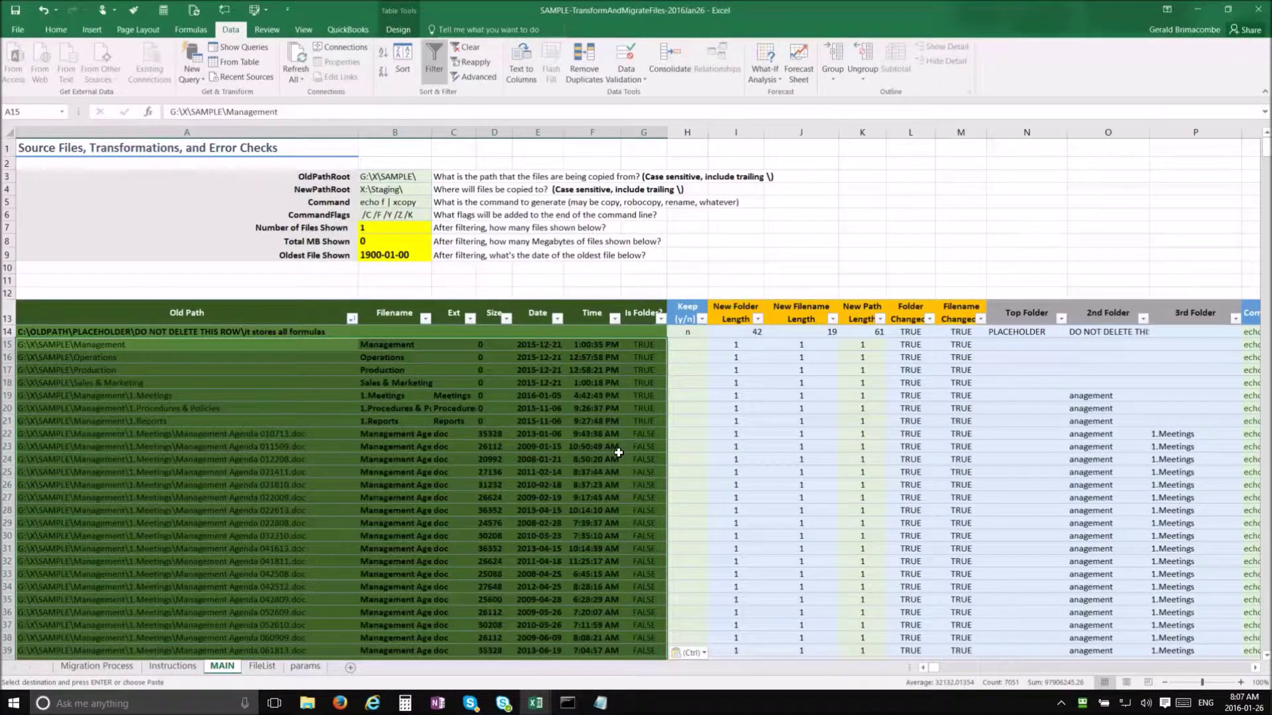
key("Escape")
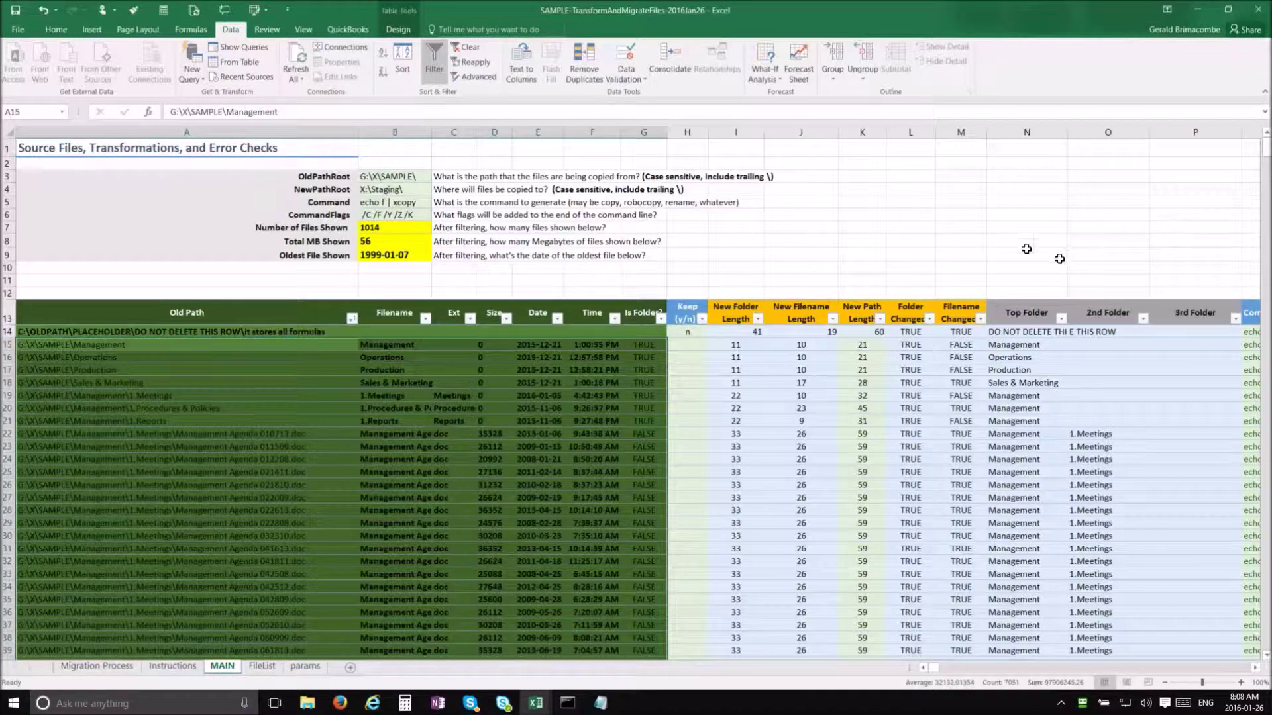
- Examine the Number of Files Shown and Total MB Shown cells and the generated Command Line and transformation columns
left_click(386, 227)
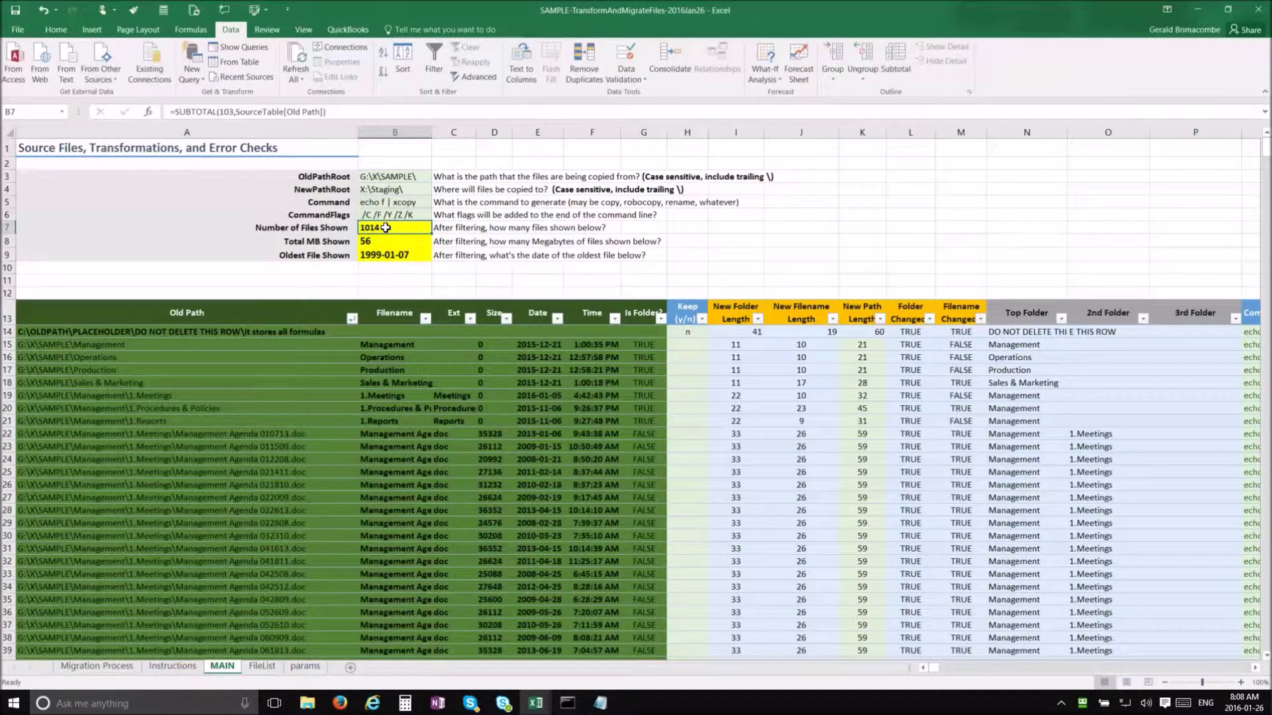
left_click(395, 244)
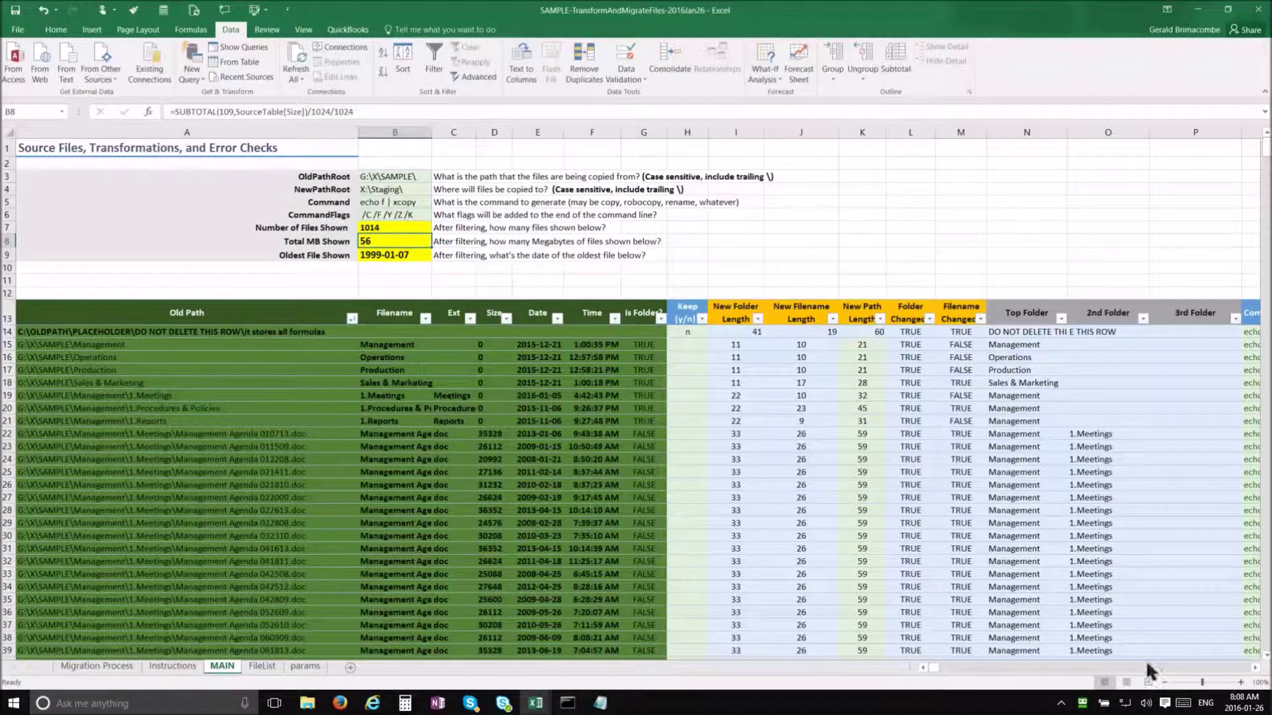
left_click(1255, 669)
left_click(1255, 669)
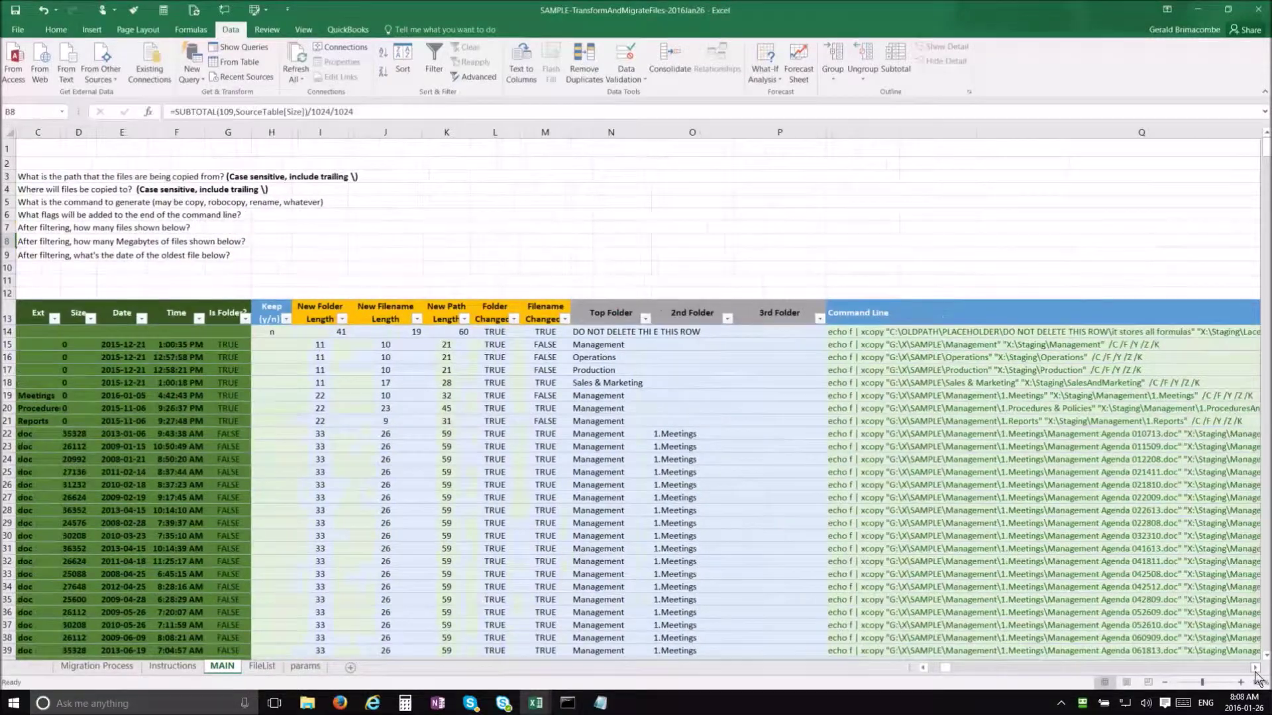
left_click(1255, 668)
left_click(1255, 669)
left_click(1255, 669)
left_click(1255, 669)
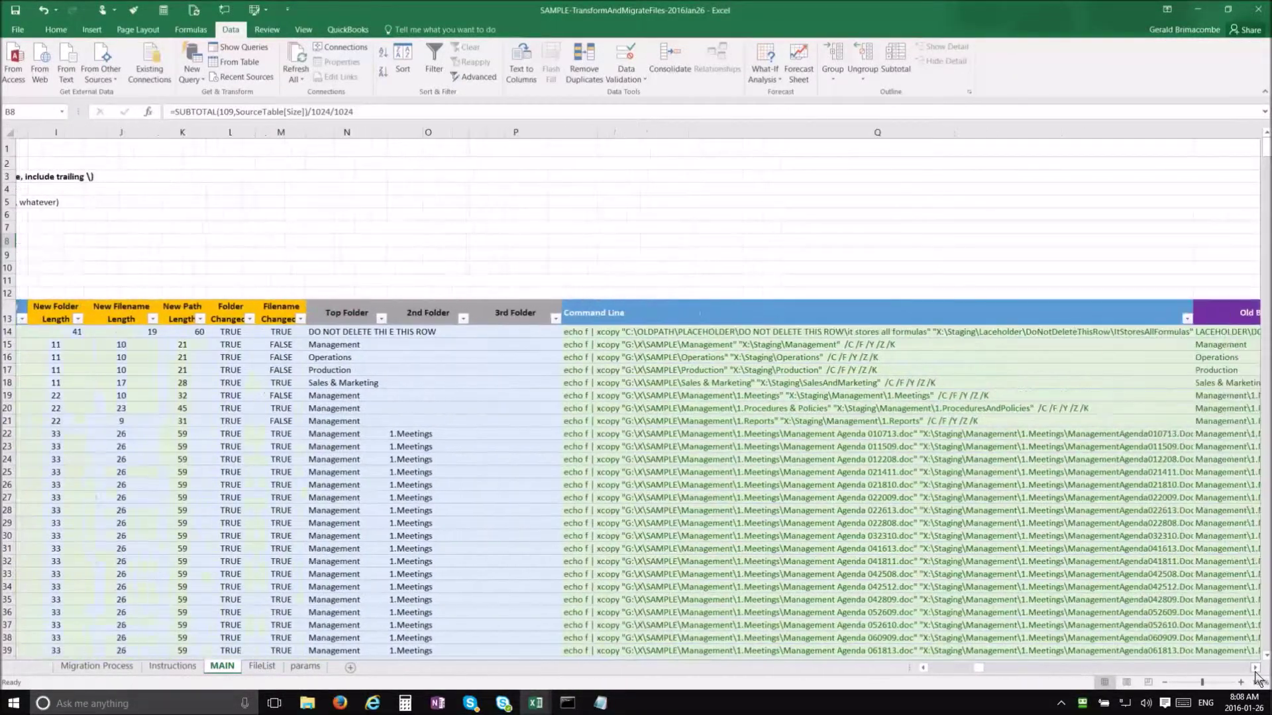
left_click(1255, 669)
left_click(1255, 669)
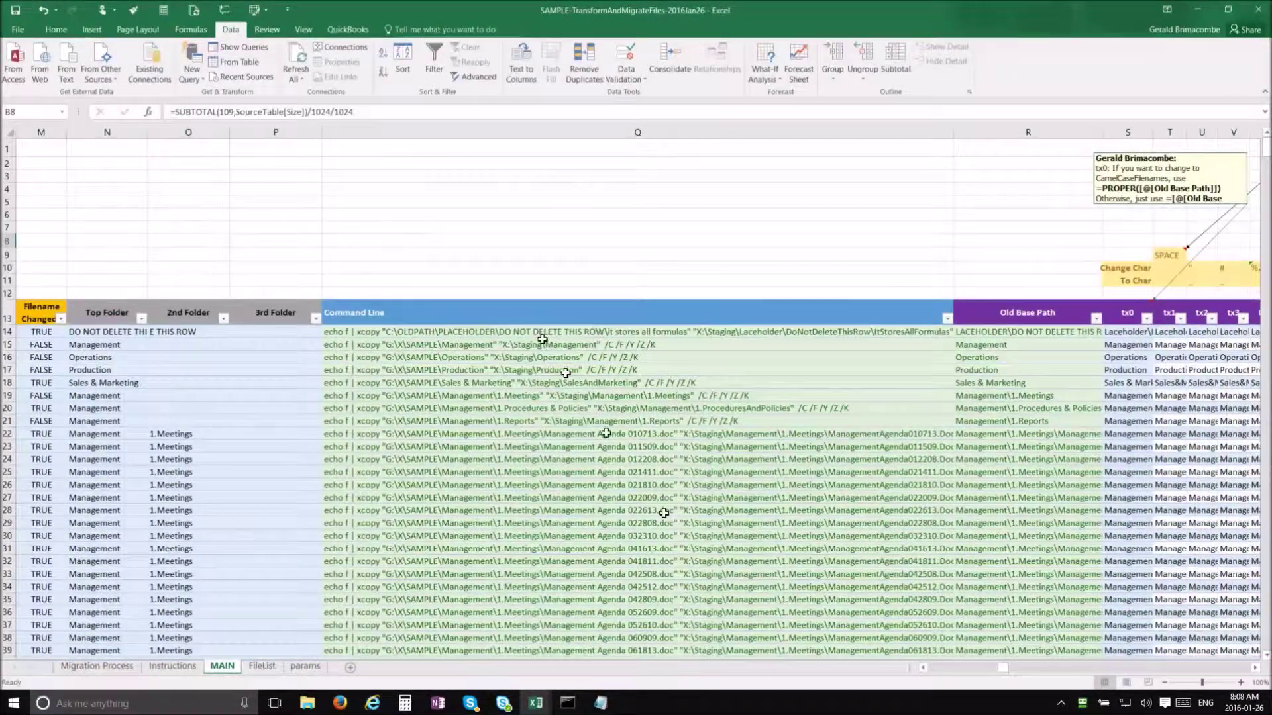
left_click(1255, 669)
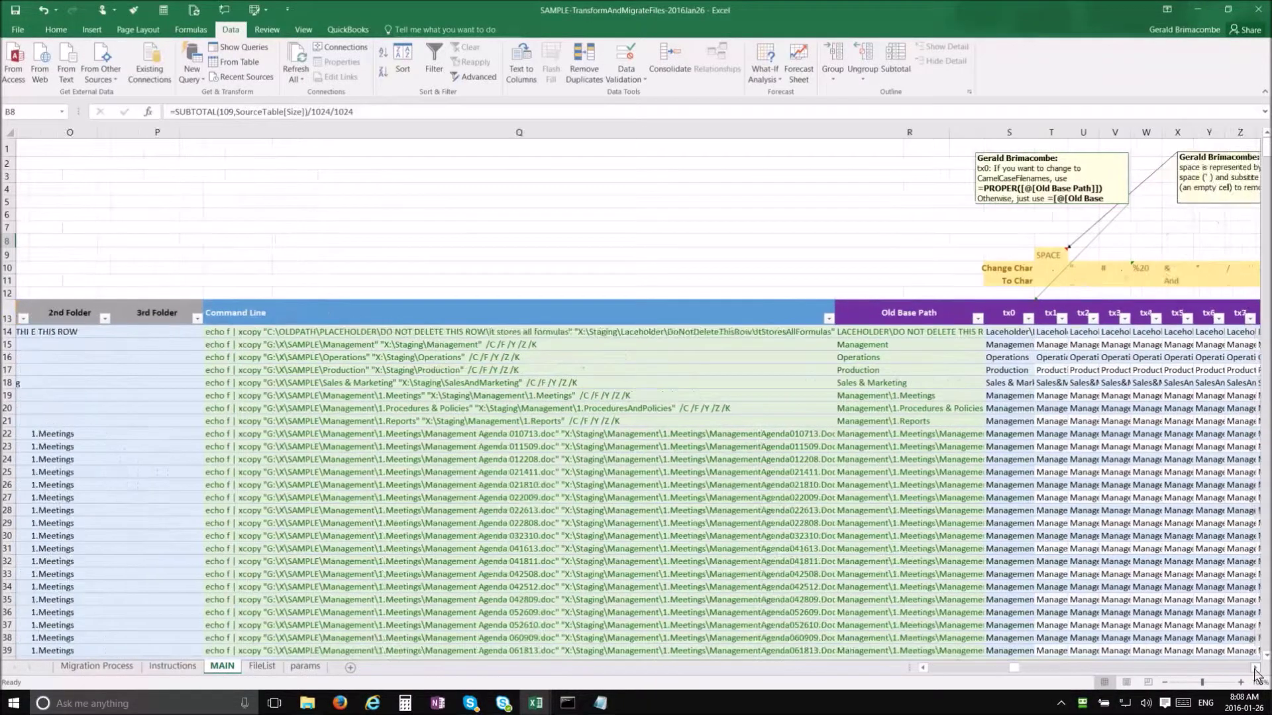
left_click(1255, 669)
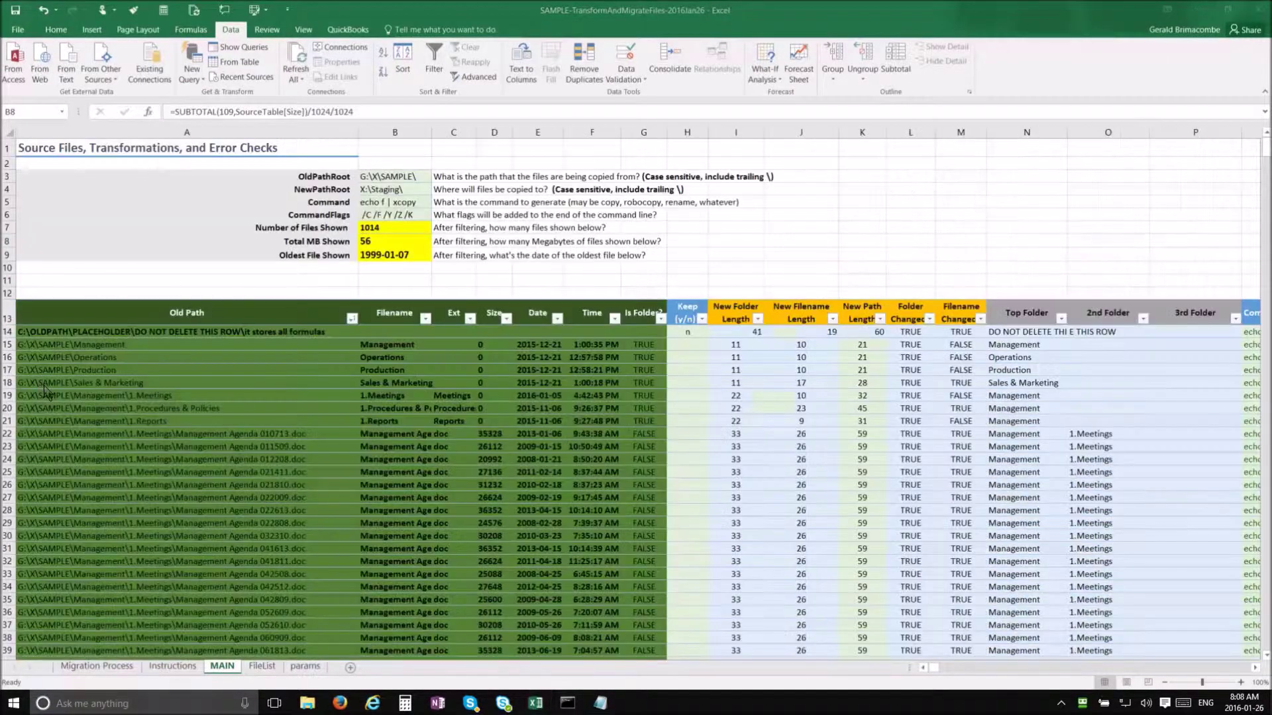
- Trace the Sales & Marketing folder across row 18, from its Old Path through the Command Line to the tx6 column
left_click(41, 383)
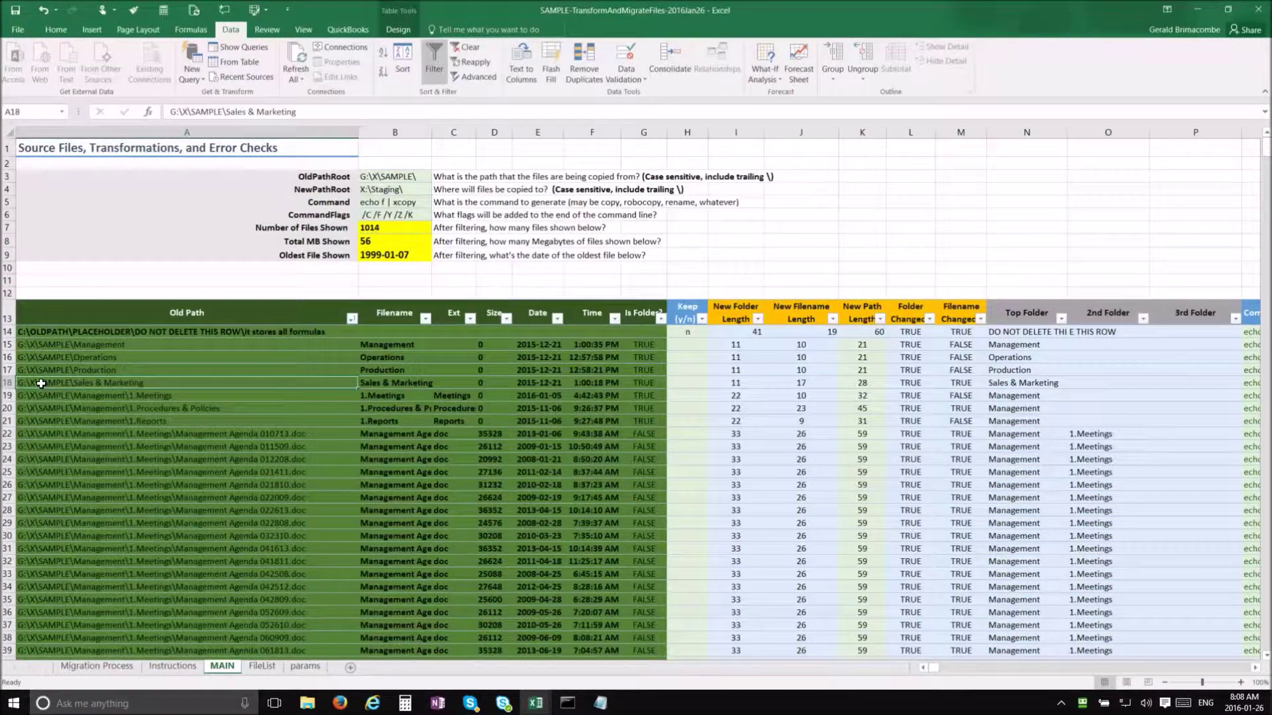
key("Right")
key("Right")
key("Right")
key("Right")
key("Right")
key("Right")
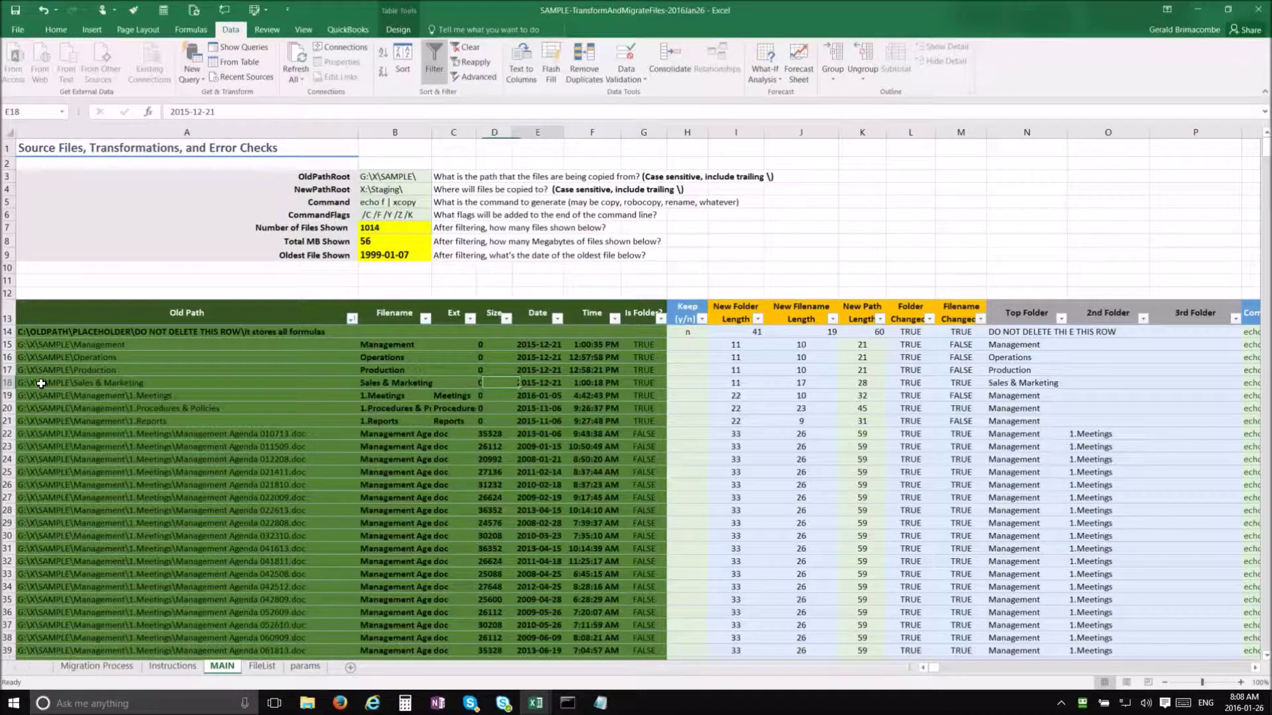
key("Right")
key("Right")
key("Right")
key("Right")
key("Right")
key("Right")
key("Right")
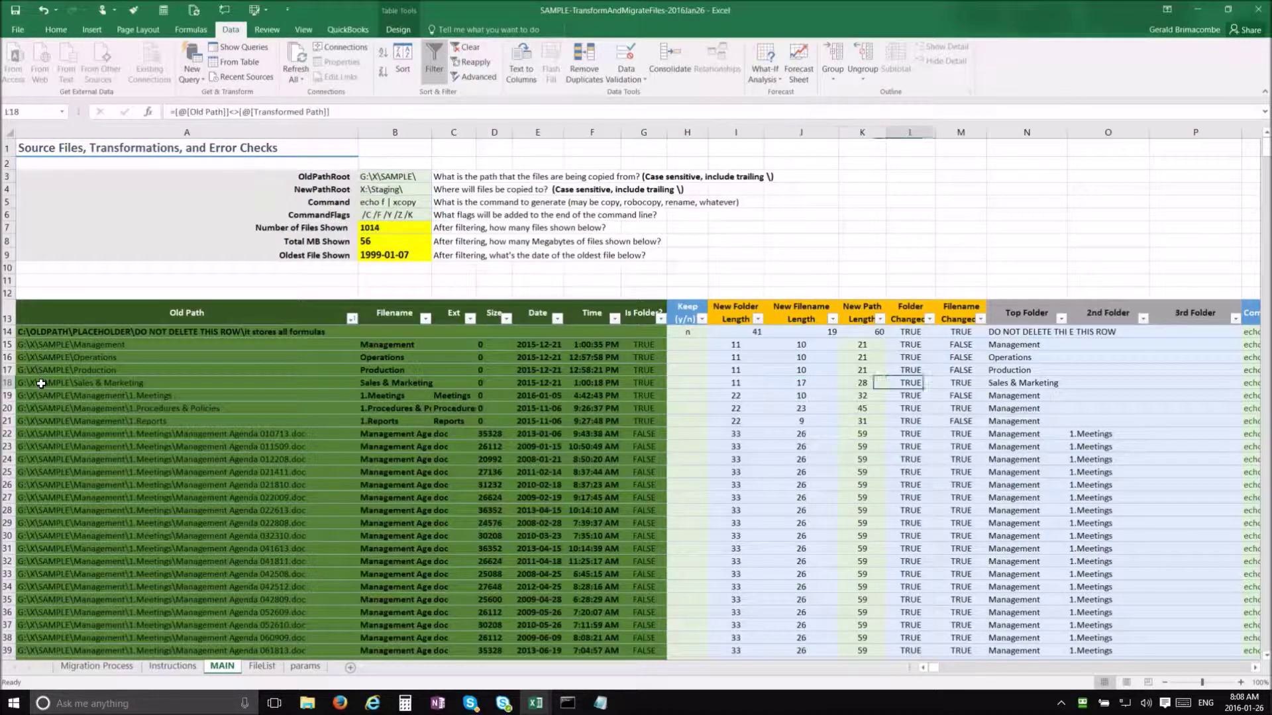
key("Right")
key("Right")
key("Right")
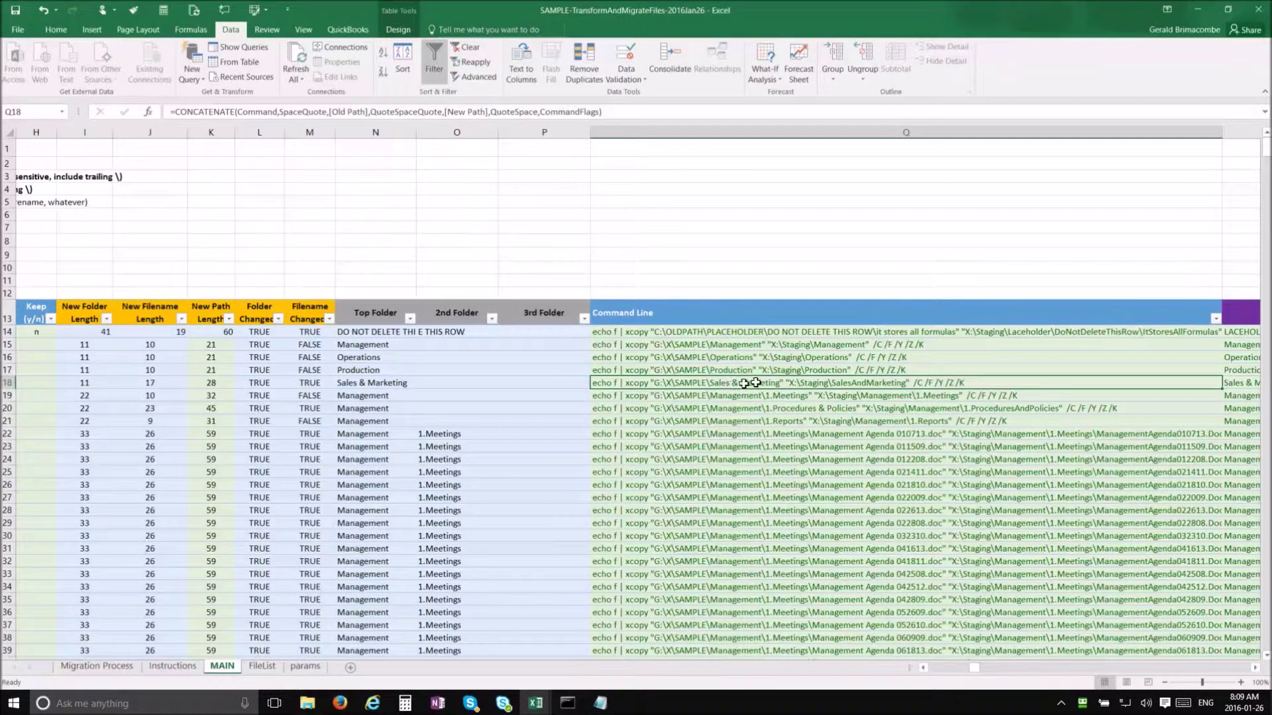
key("Right")
key("Right")
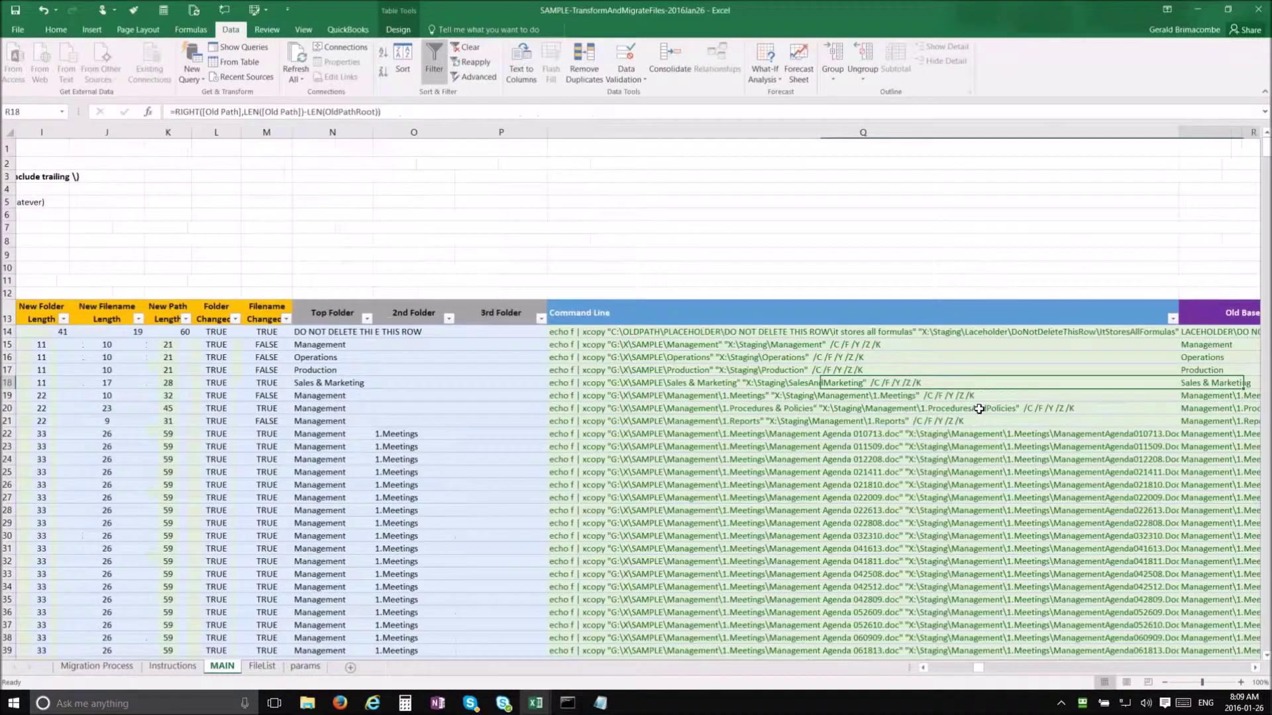
key("Right")
key("Right")
key("Right")
key("Right")
key("Right")
key("Right")
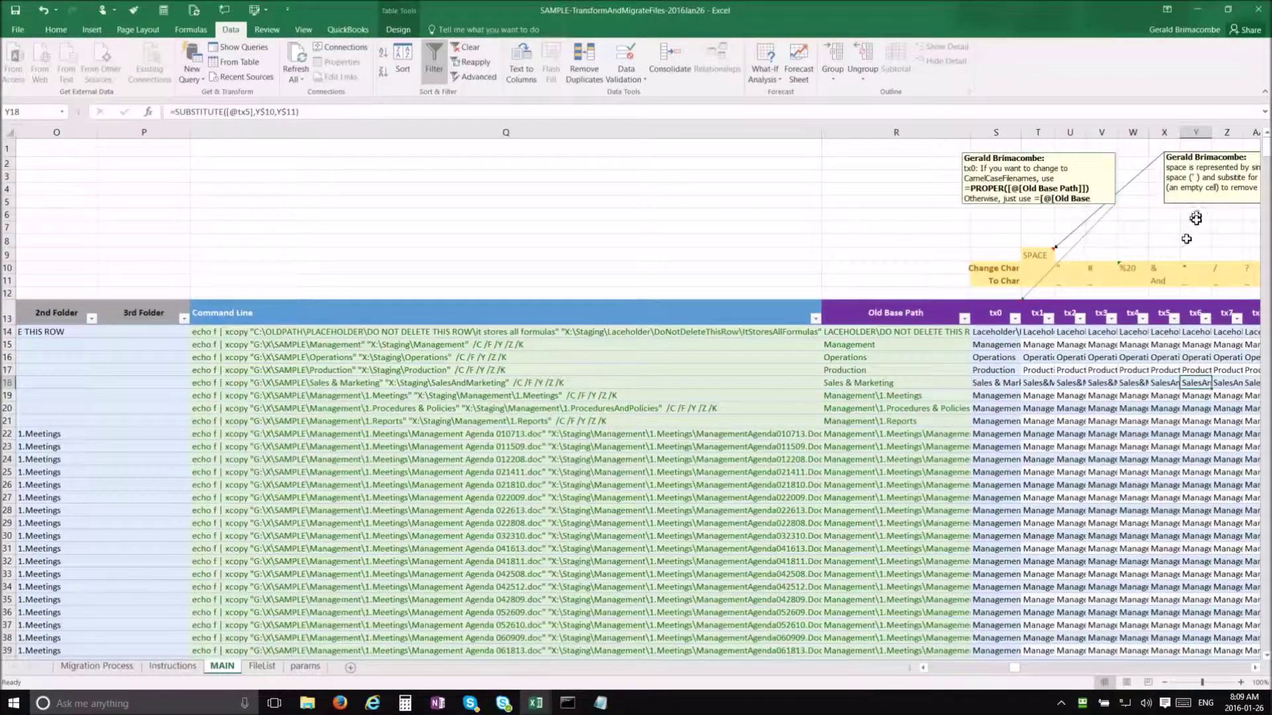
- Try an empty To Char cell X11 for the ampersand, and try a hyphen as its replacement
left_click(1157, 281)
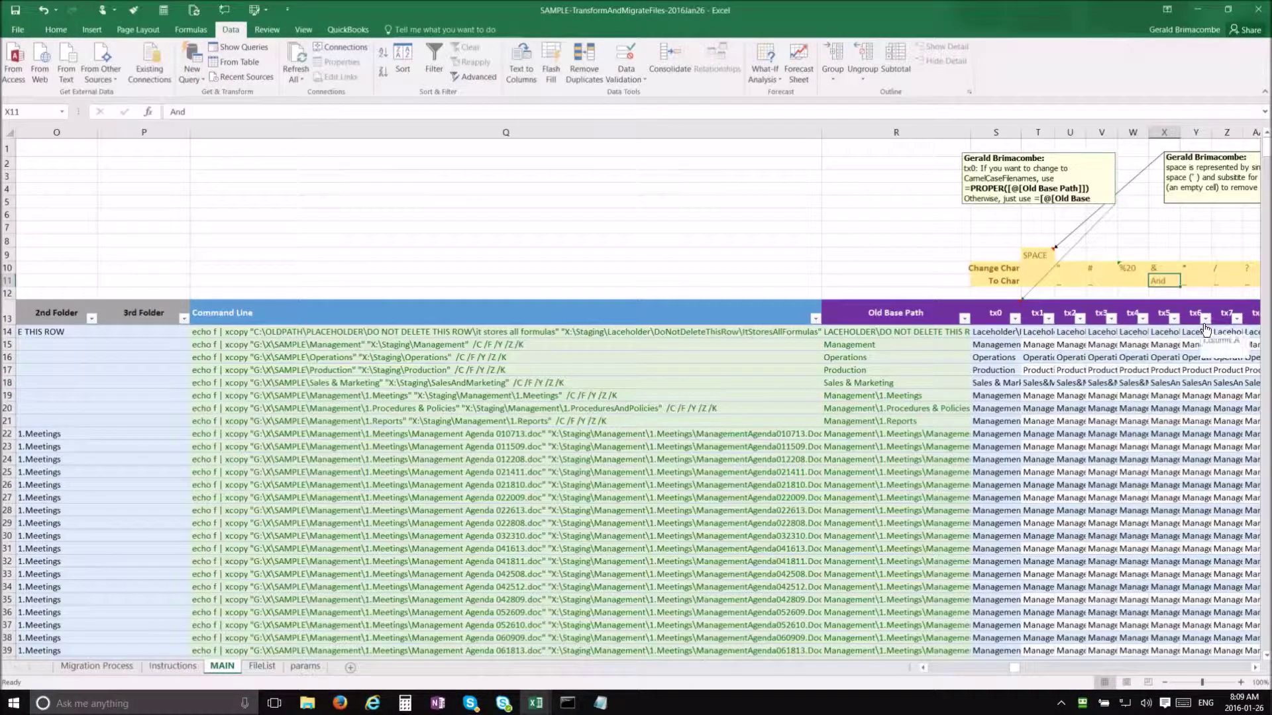
key("Delete")
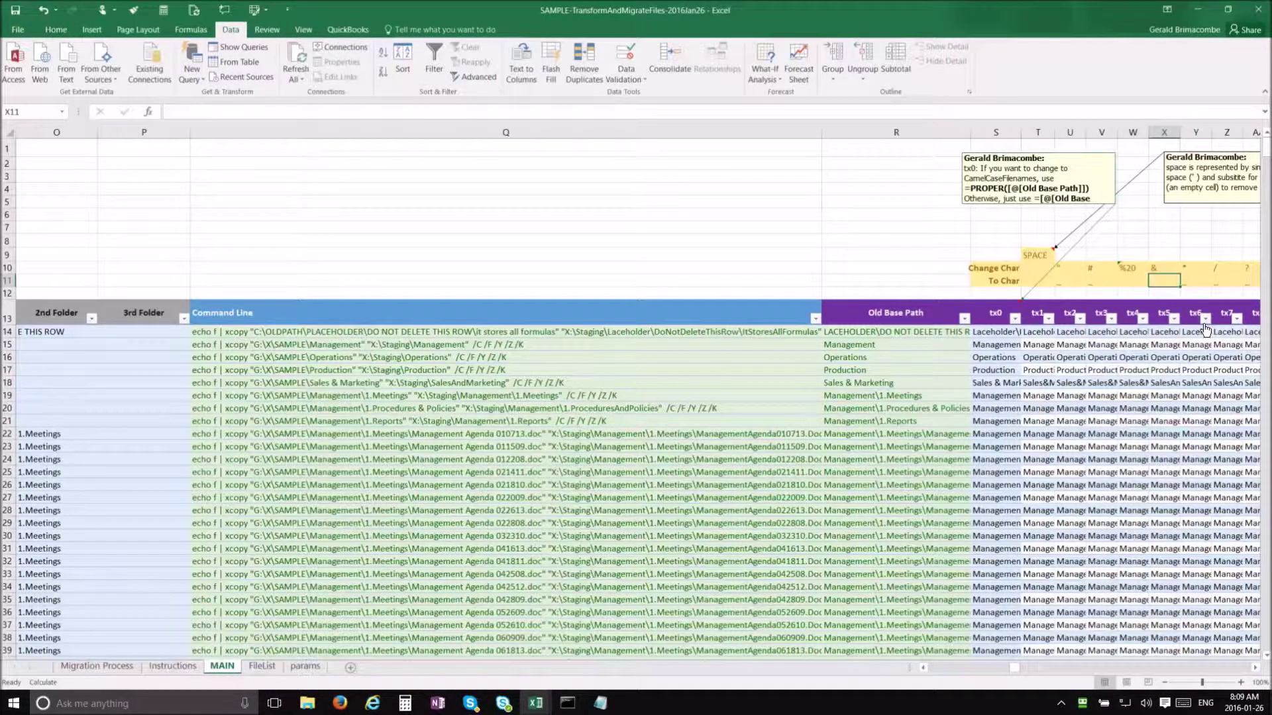
key("Return")
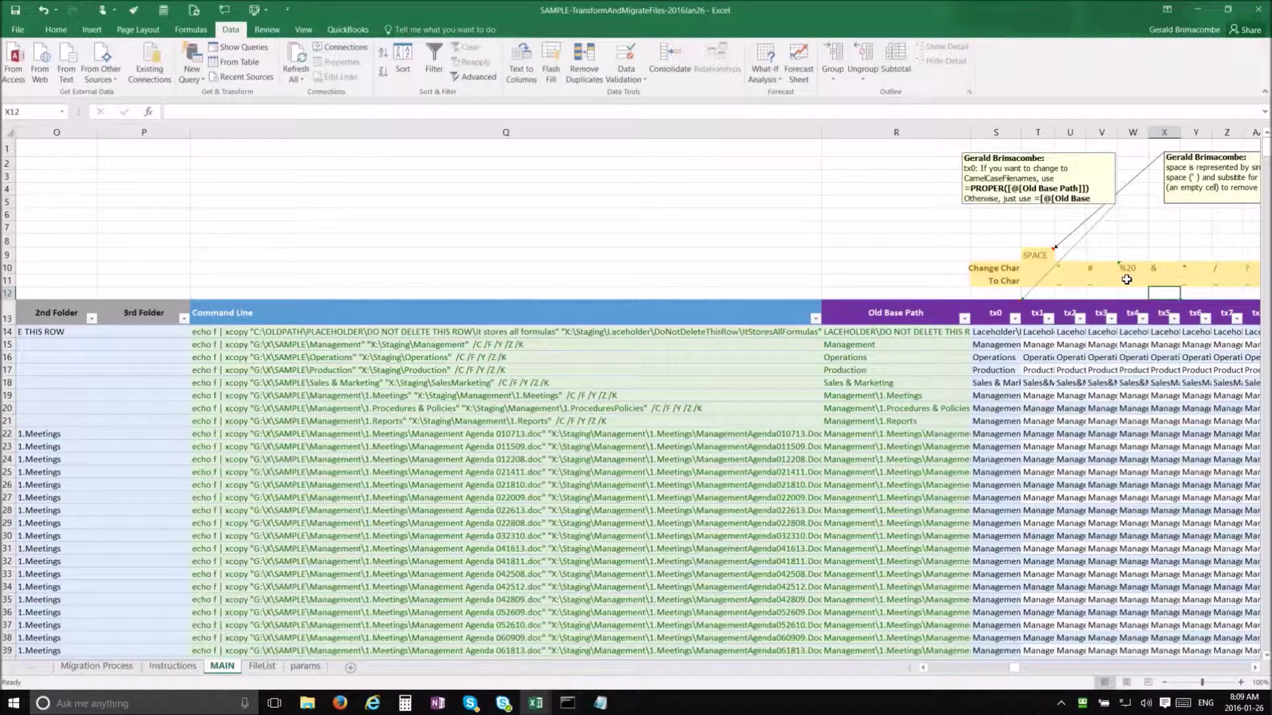
left_click(1164, 283)
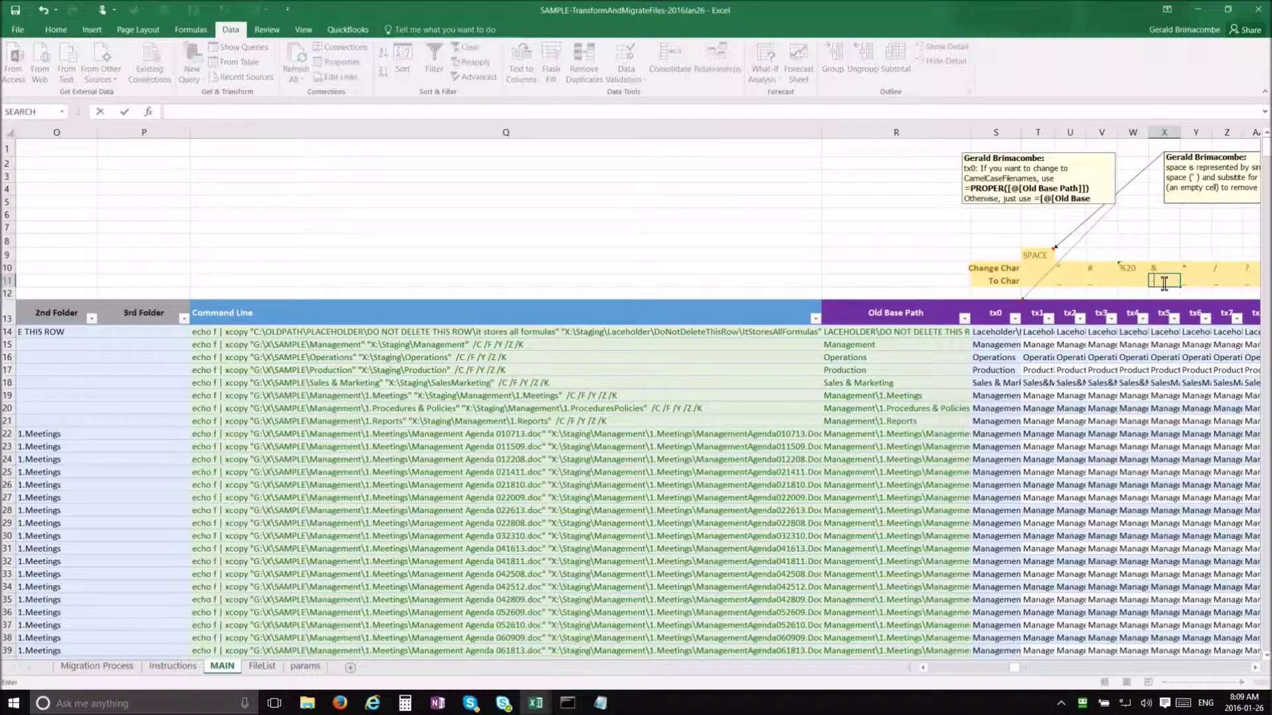
key("Return")
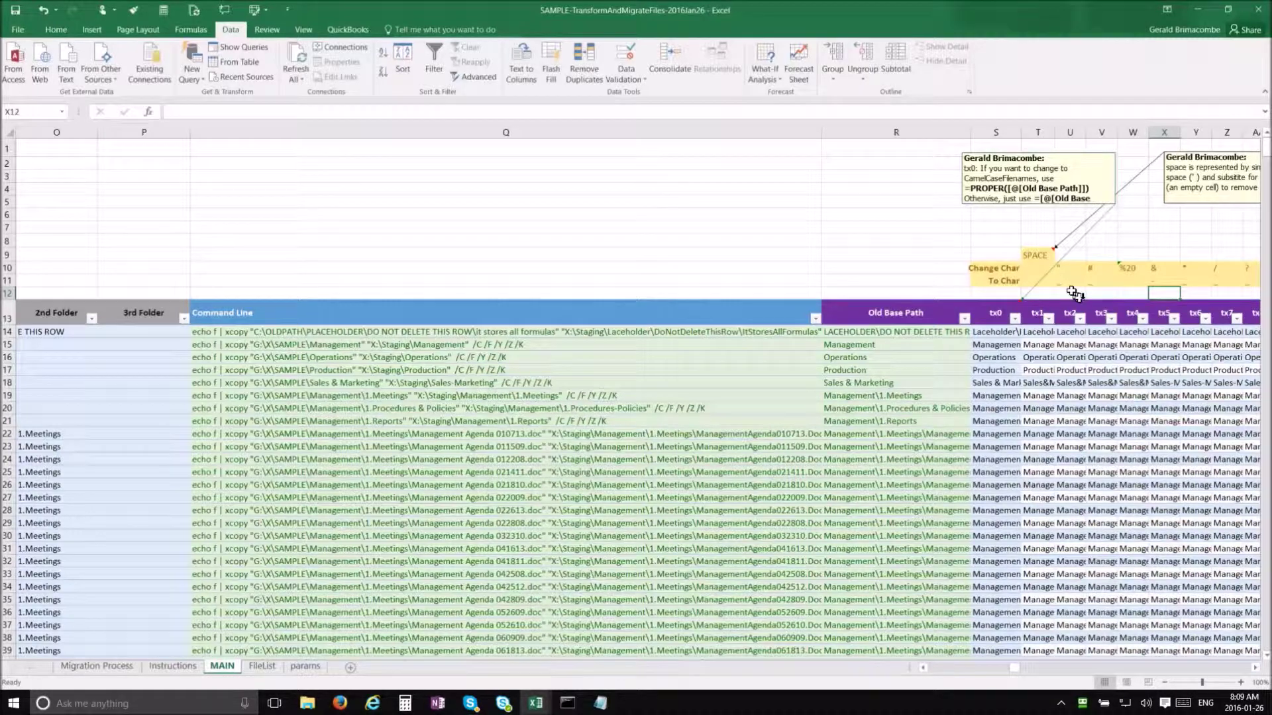
- Set the ampersand's To Char replacement in cell X11 back to And
left_click(1163, 281)
type("=")
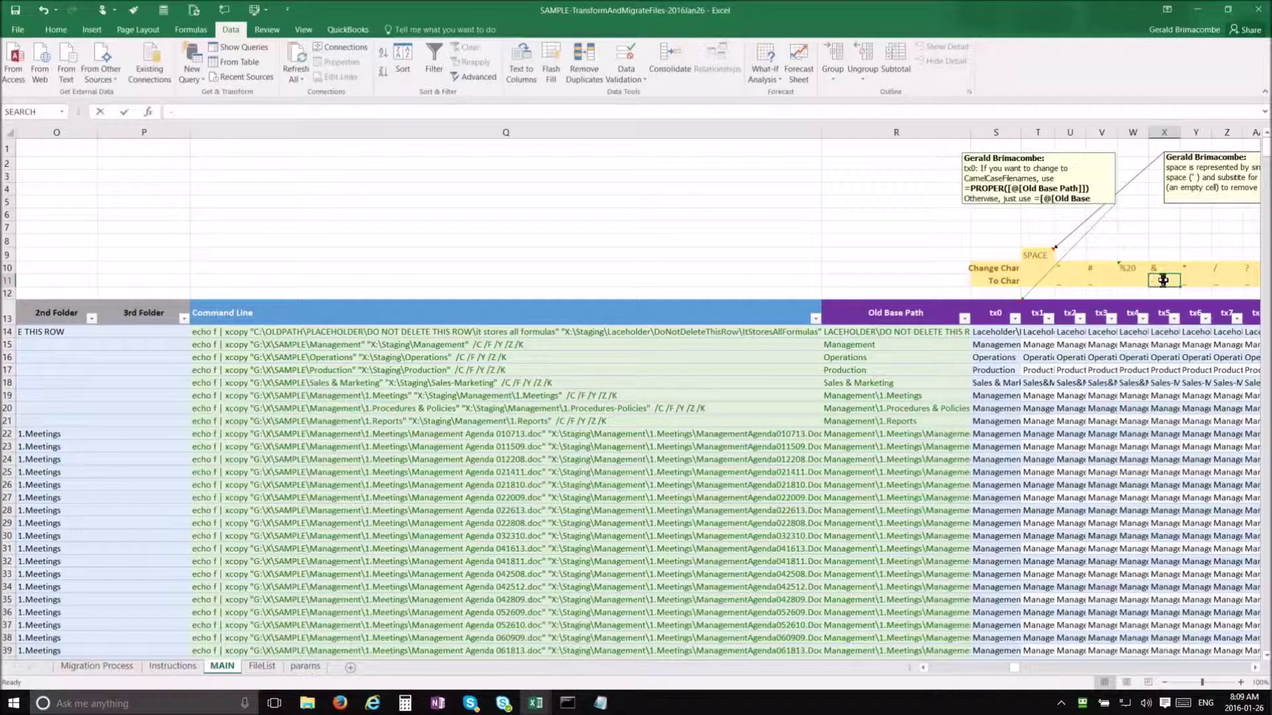
type("And")
key("Return")
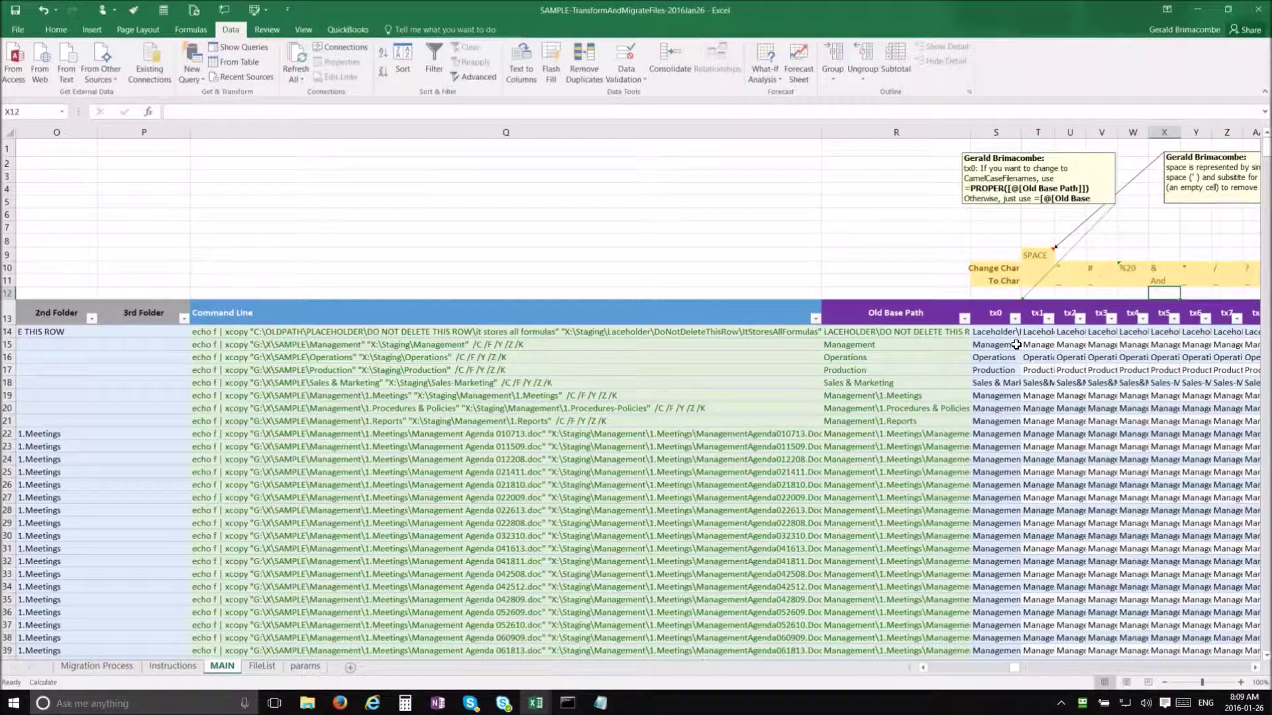
- Inspect the substitution formula in W20 and the tx0 formula in S14
left_click(1084, 358)
left_click(1130, 408)
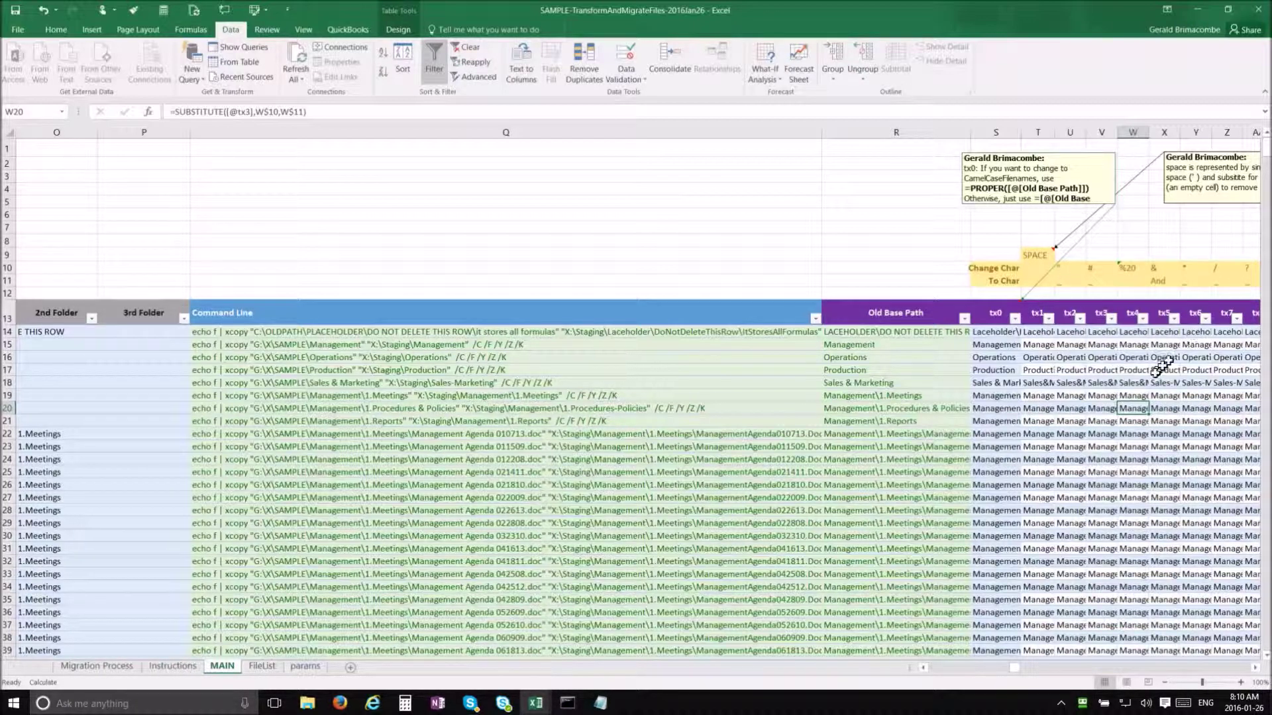
left_click(994, 332)
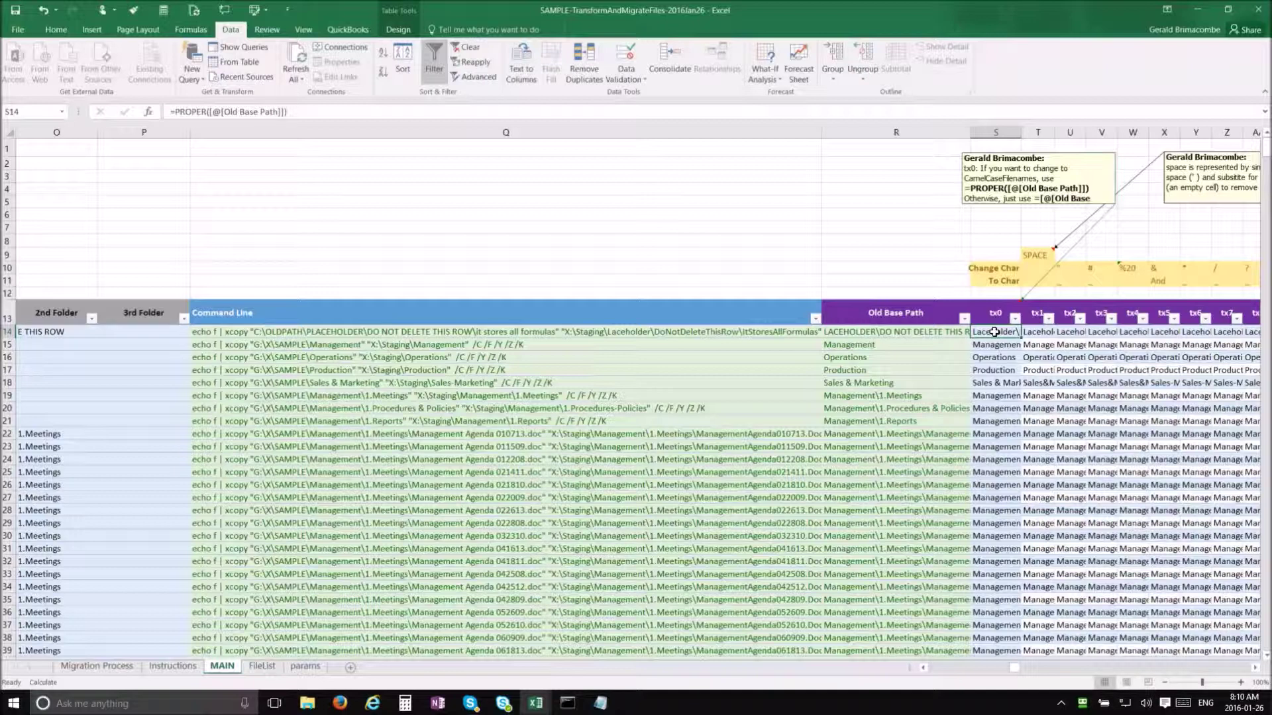
- Filter the Is Folder? column to exclude TRUE, leaving only FALSE selected
left_click(942, 670)
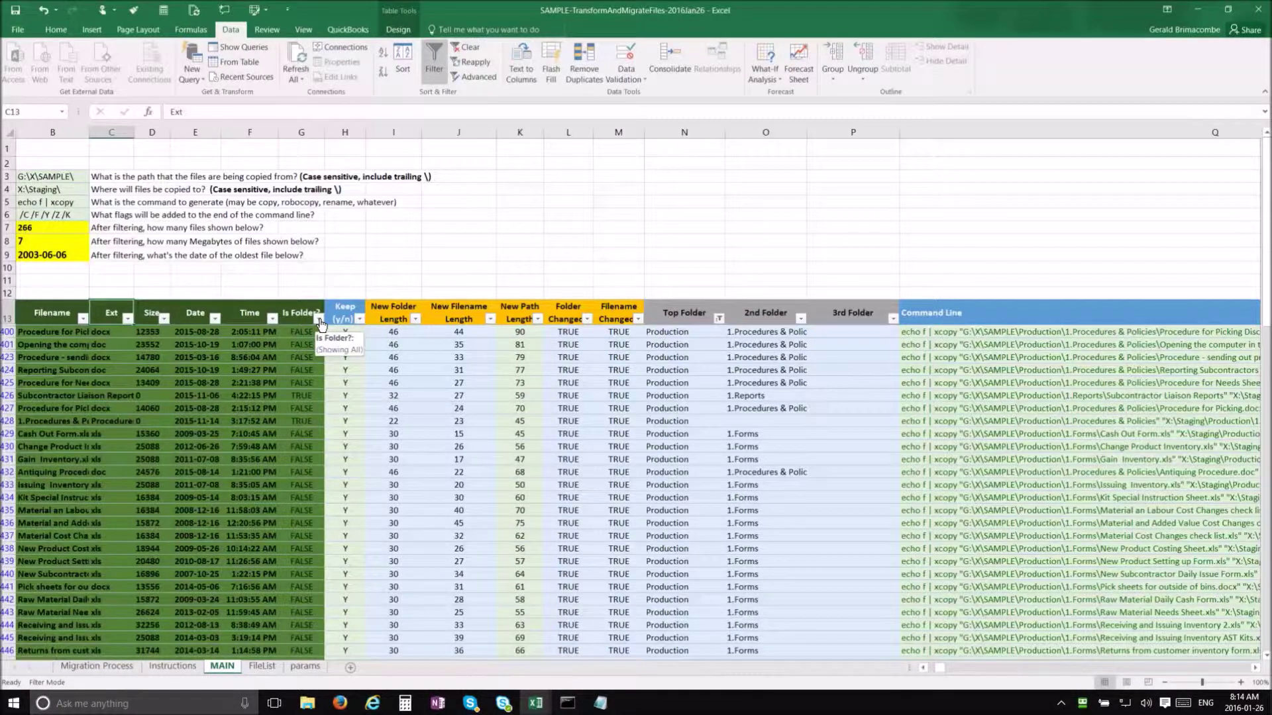
left_click(319, 319)
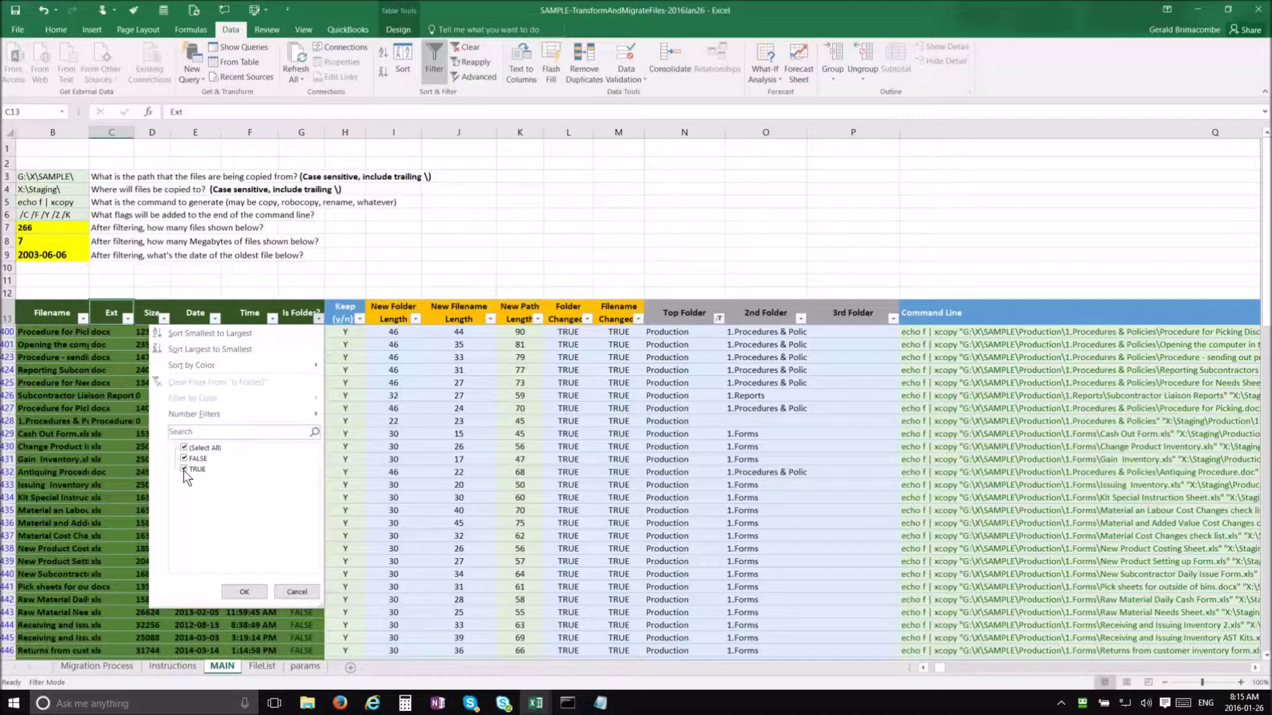
left_click(184, 469)
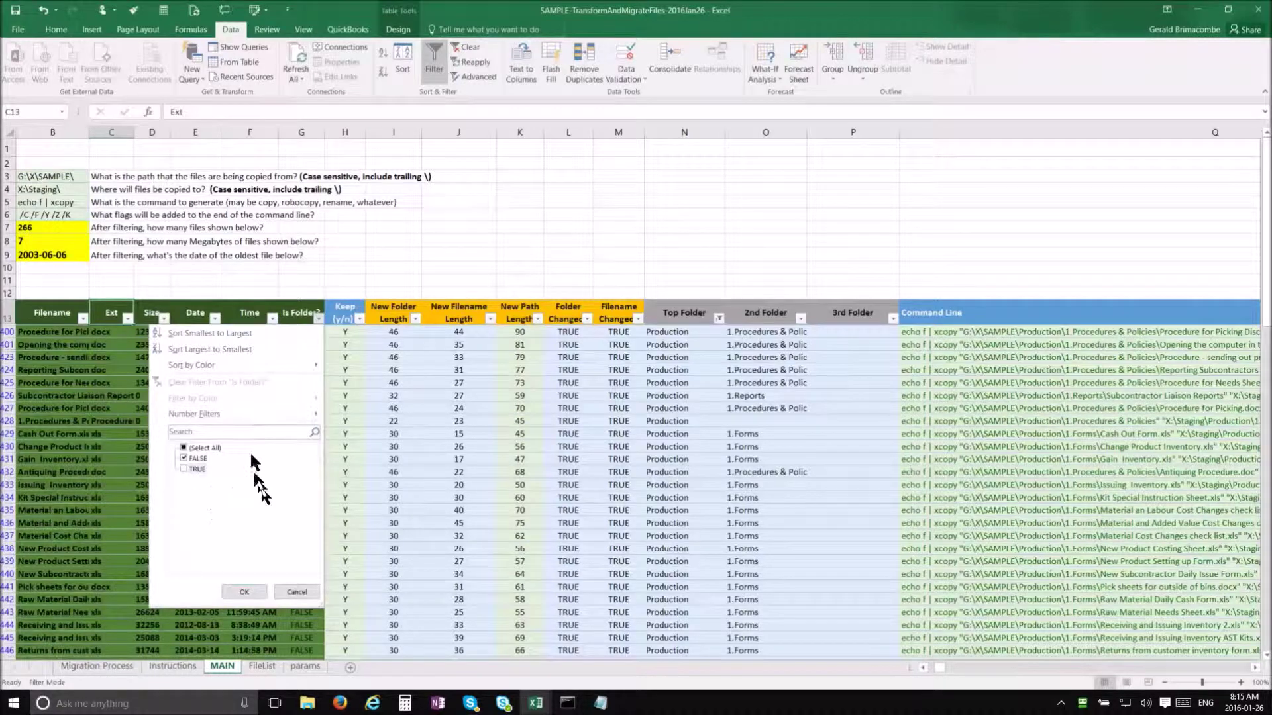
left_click(249, 590)
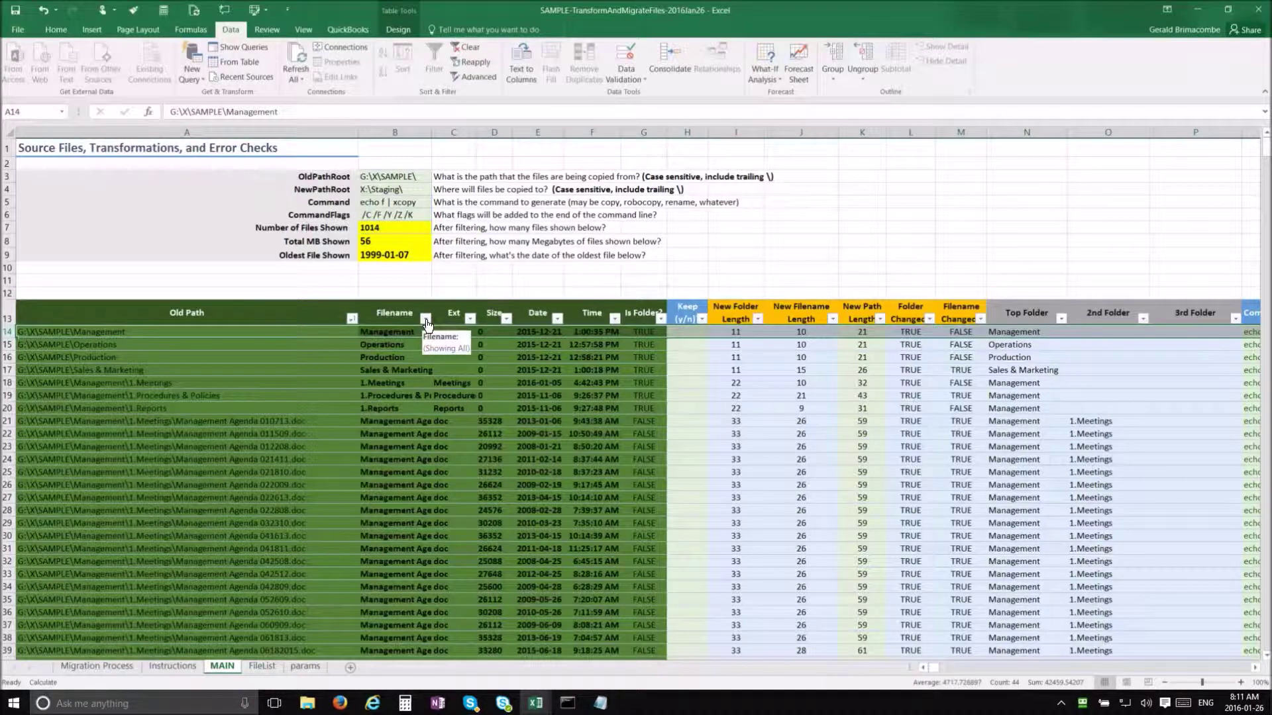
- Filter the Date column to exclude the years 1999 through 2002
left_click(557, 321)
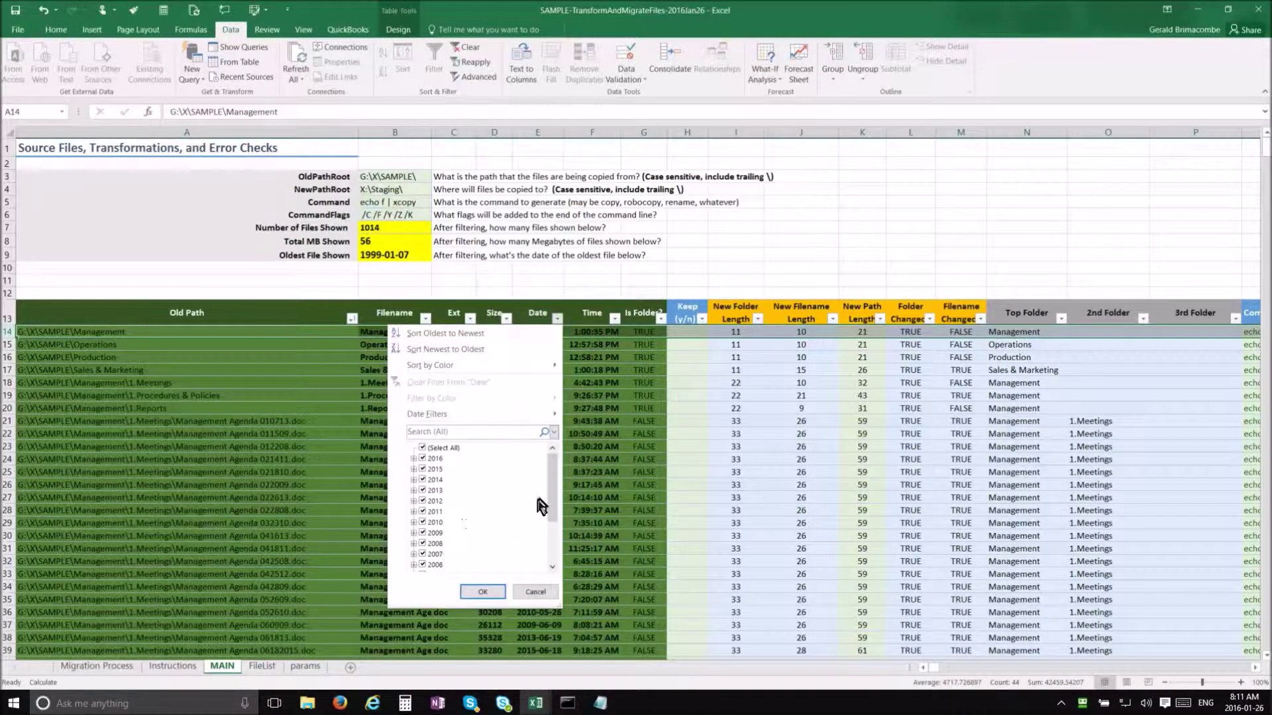
left_click_drag(551, 505, 552, 550)
left_click(422, 565)
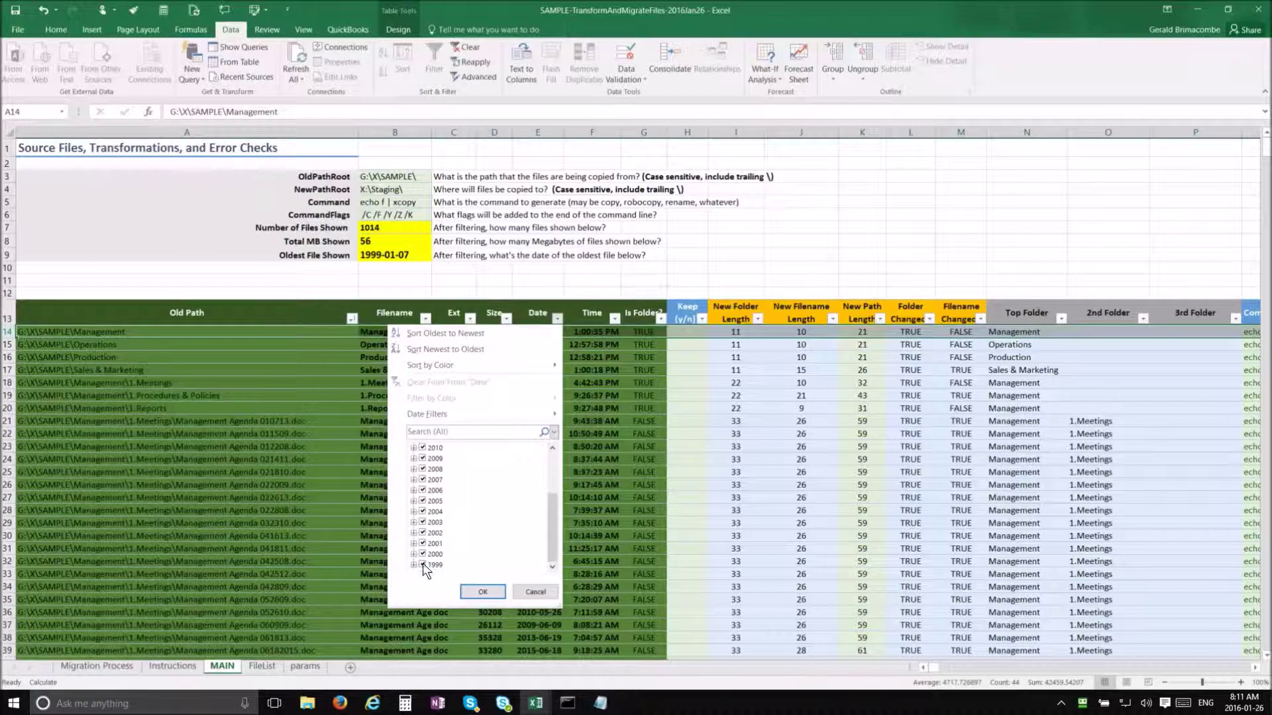
left_click(423, 553)
left_click(414, 522)
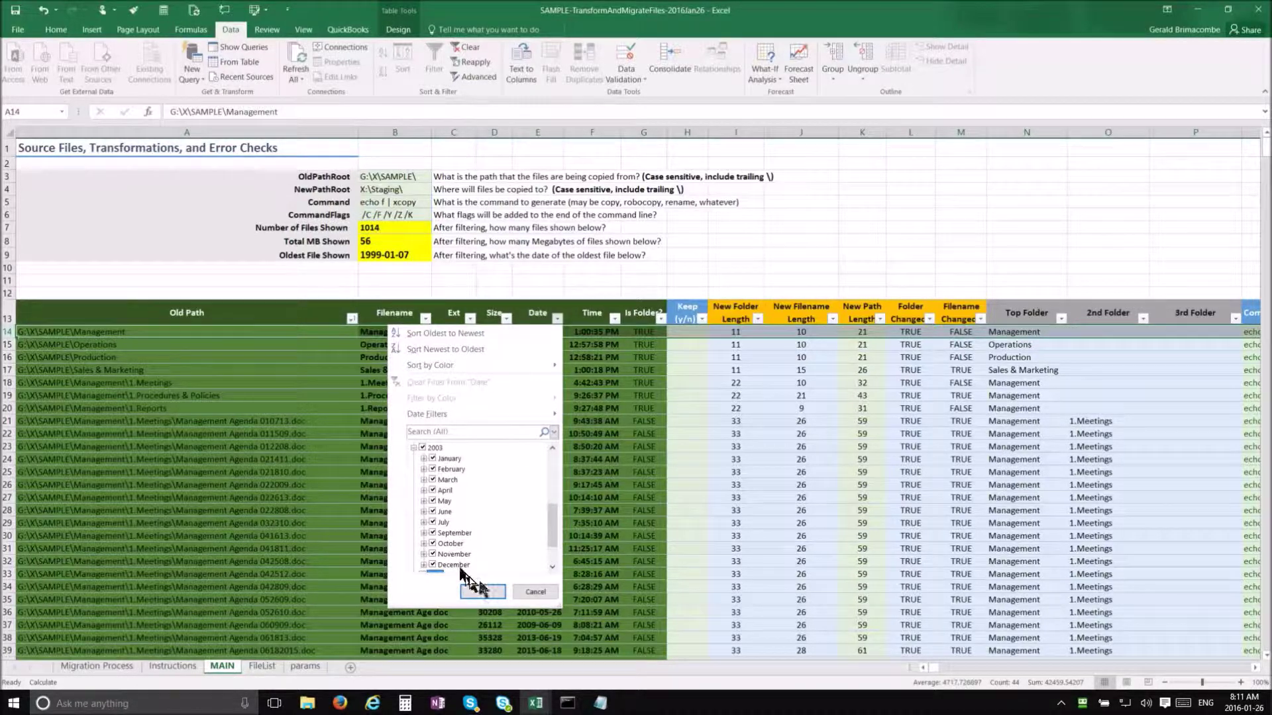
left_click(490, 591)
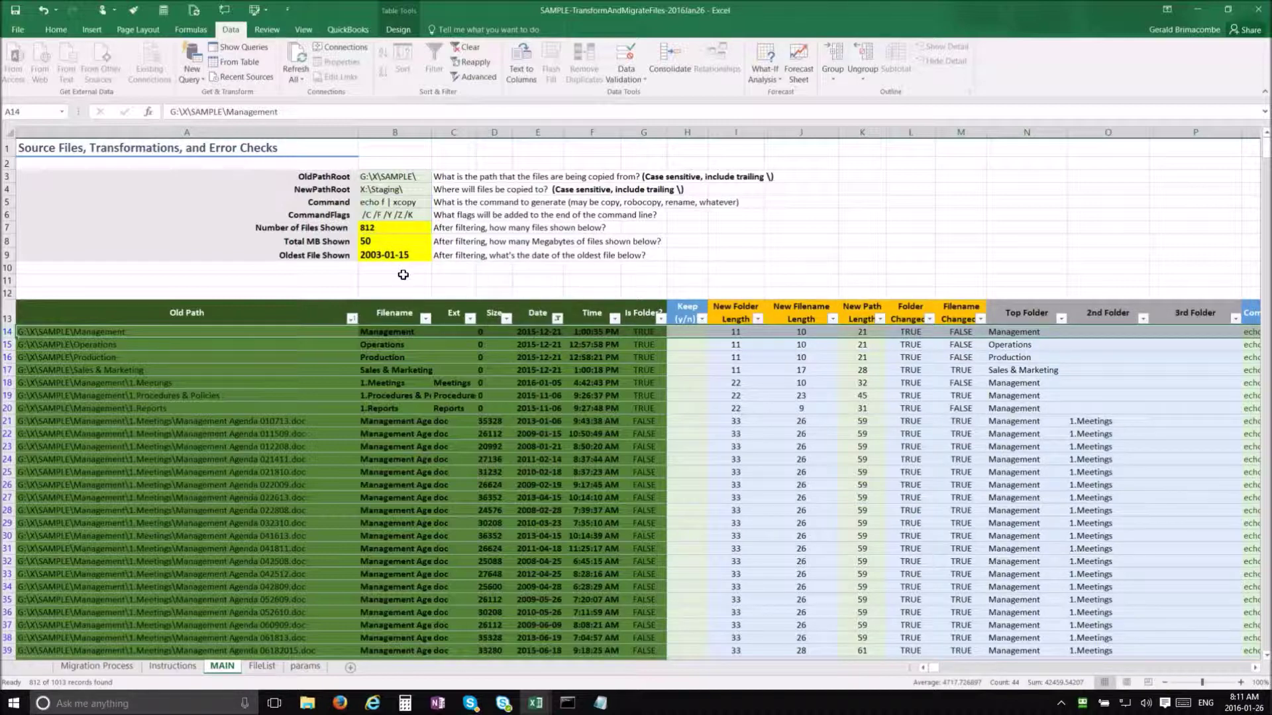
- Filter the Date column to include only the years 2016 and 2015
left_click(557, 318)
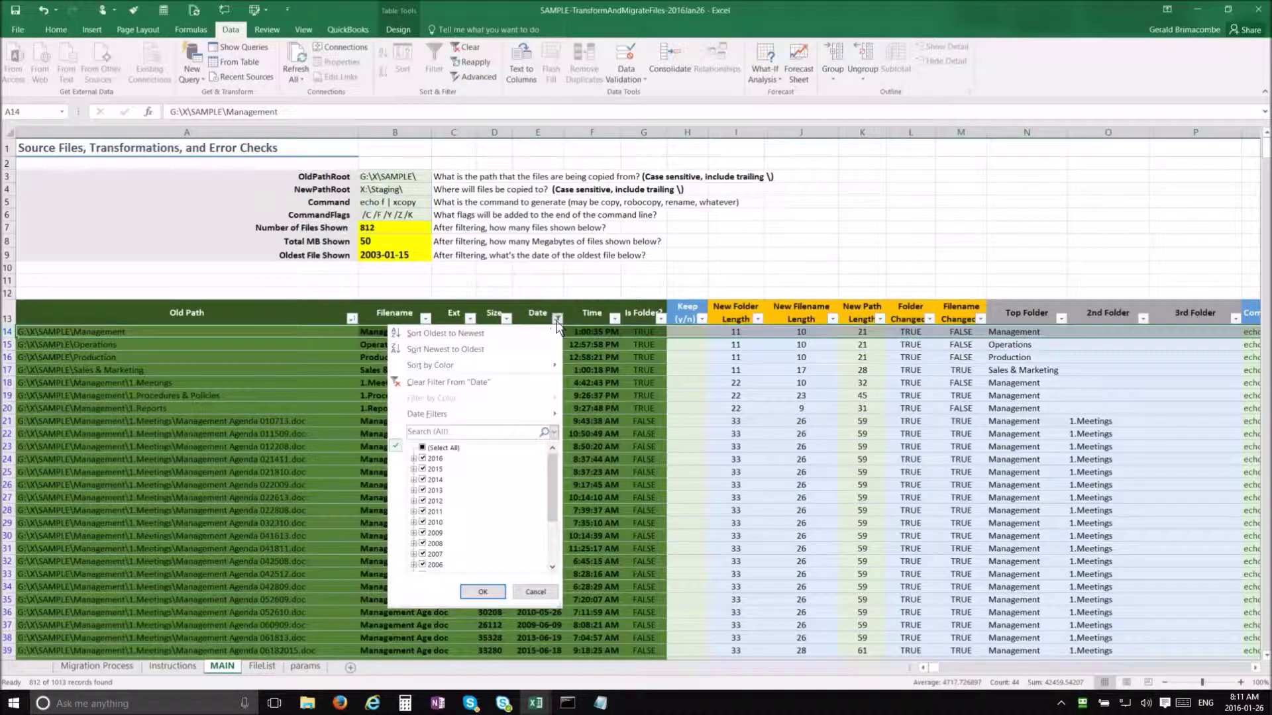
left_click(423, 449)
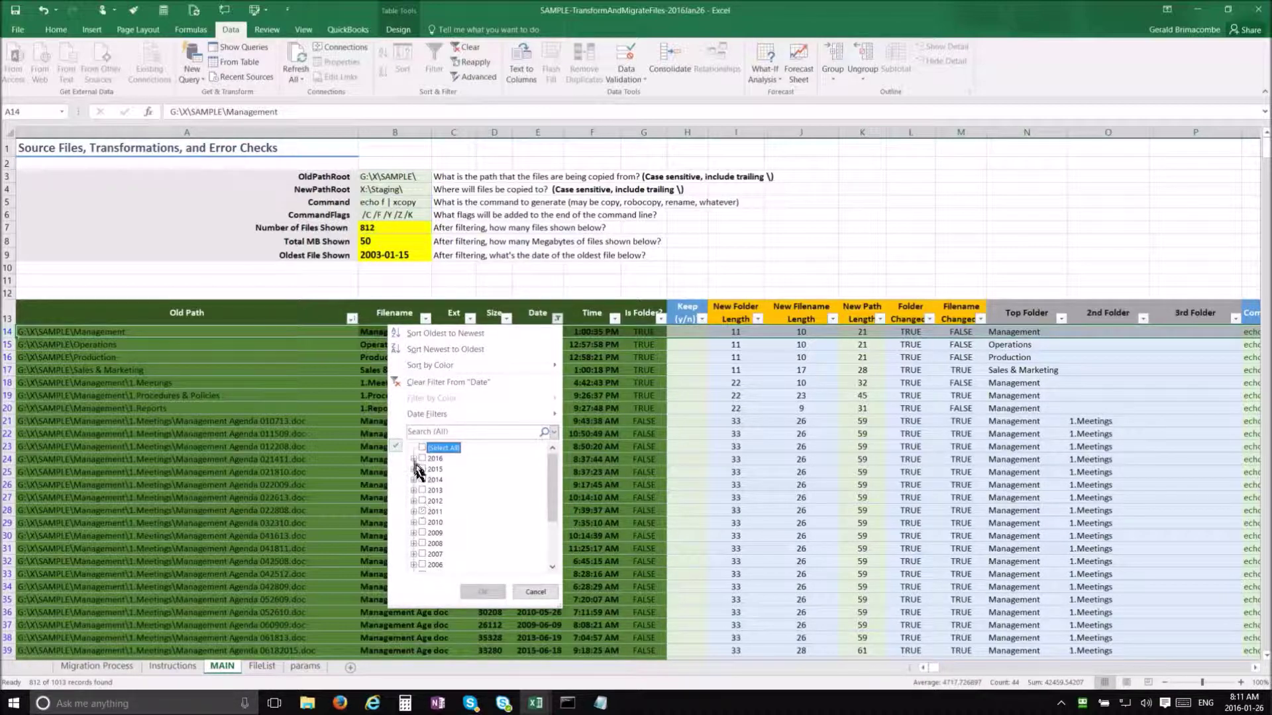
left_click(423, 458)
left_click(422, 469)
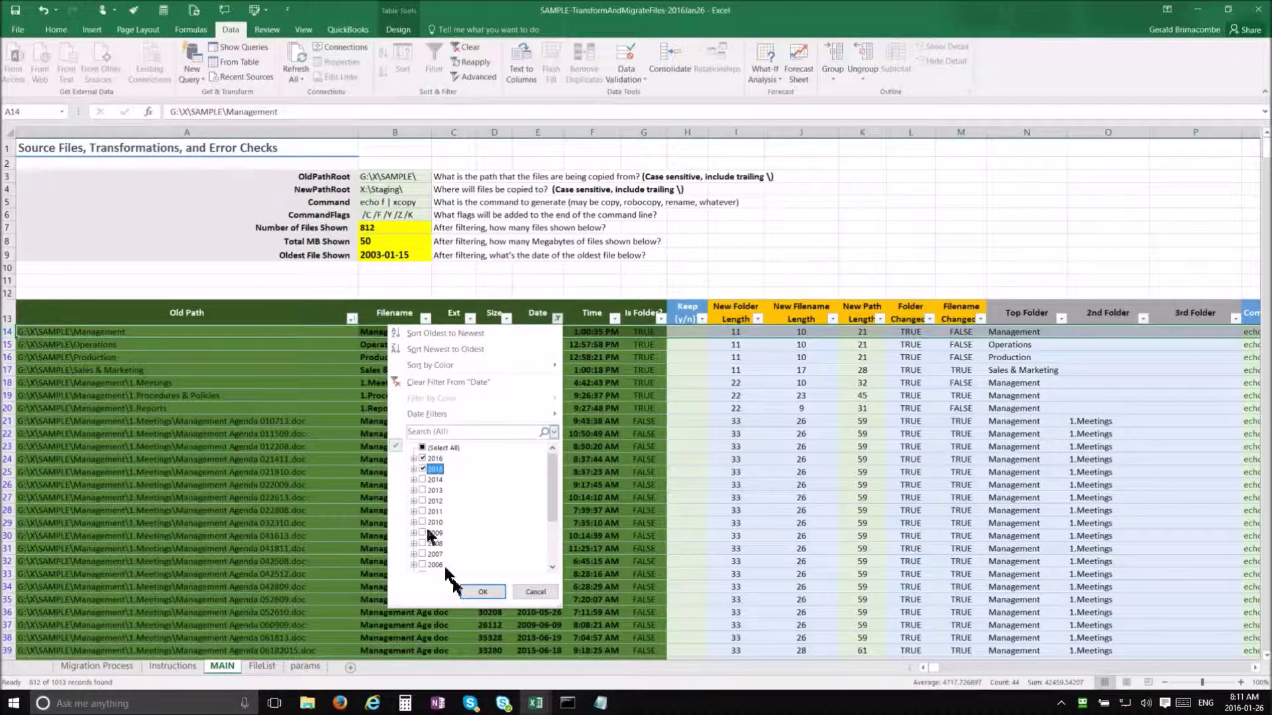
left_click(487, 591)
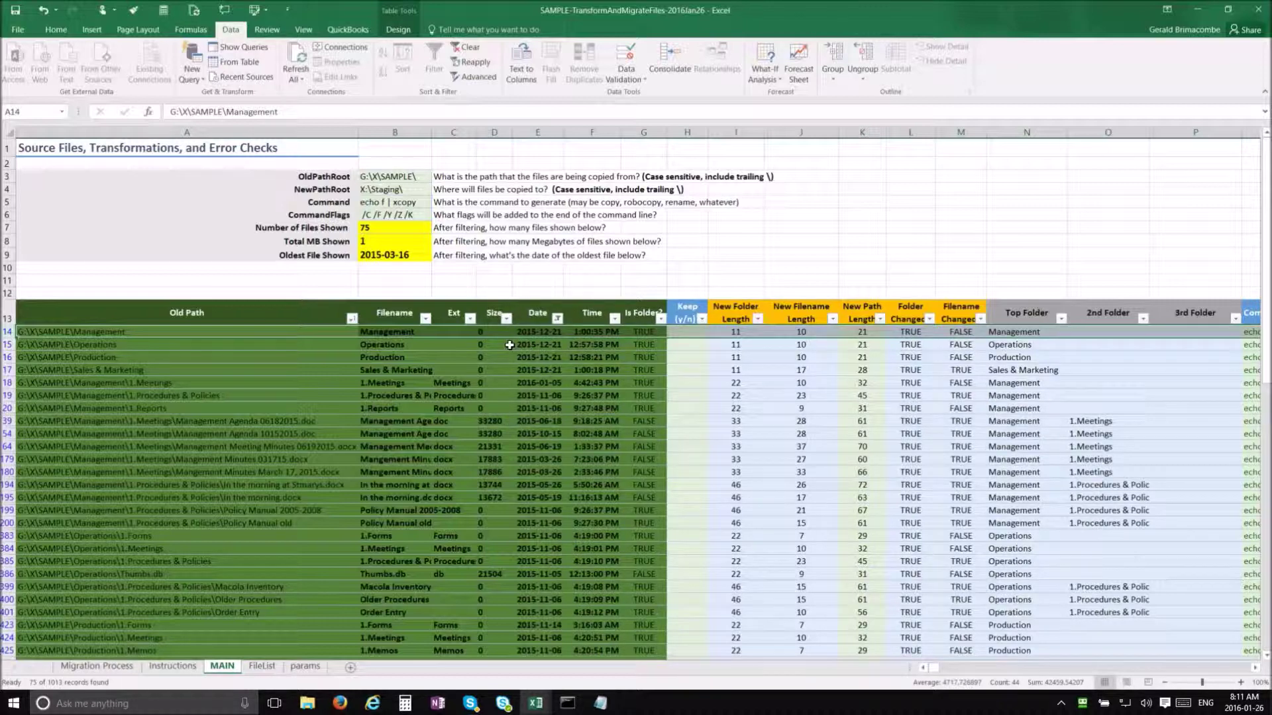
- Mark the Management folder's row as kept by entering Y in the Keep (y/n) cell H14
left_click(1253, 667)
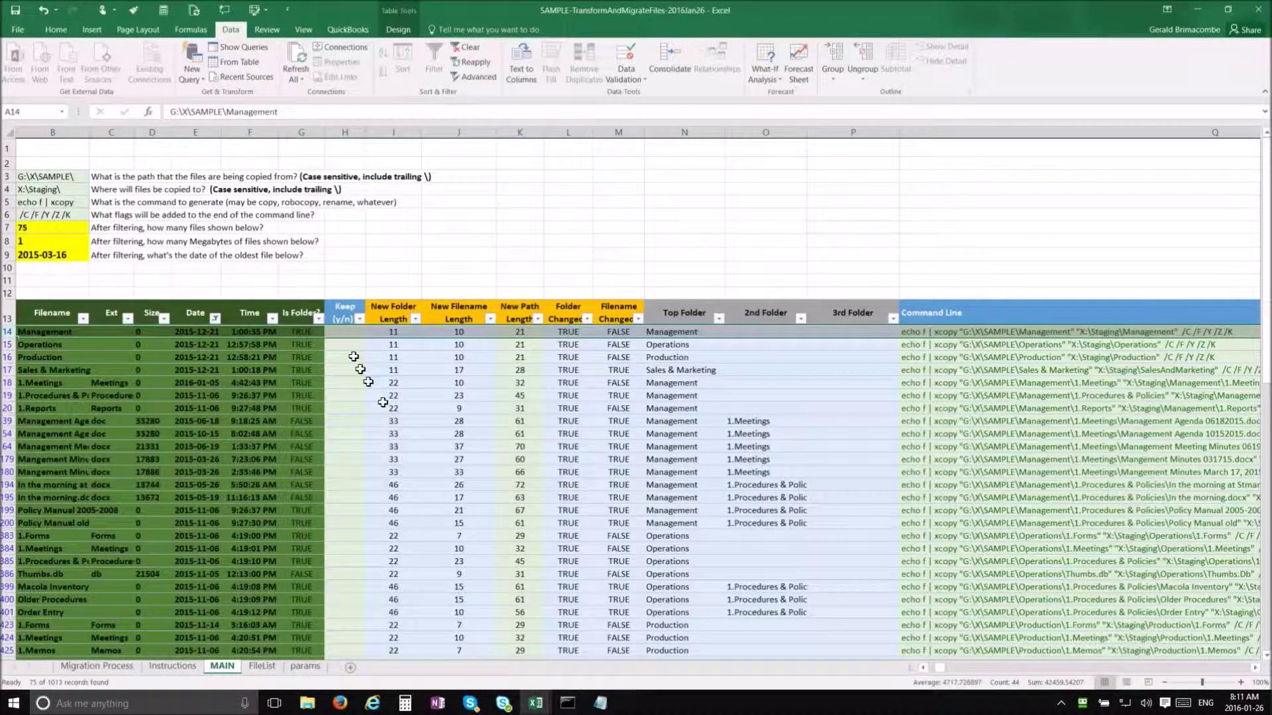
left_click(350, 330)
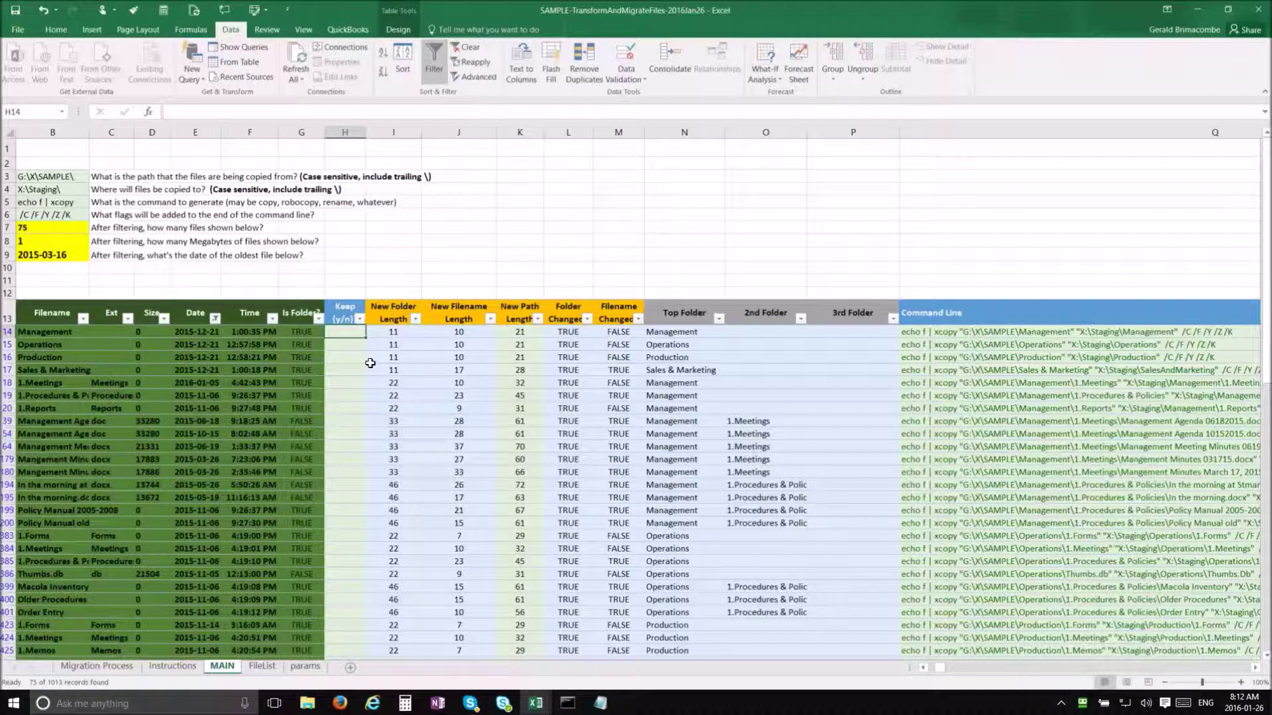
key("ctrl+c")
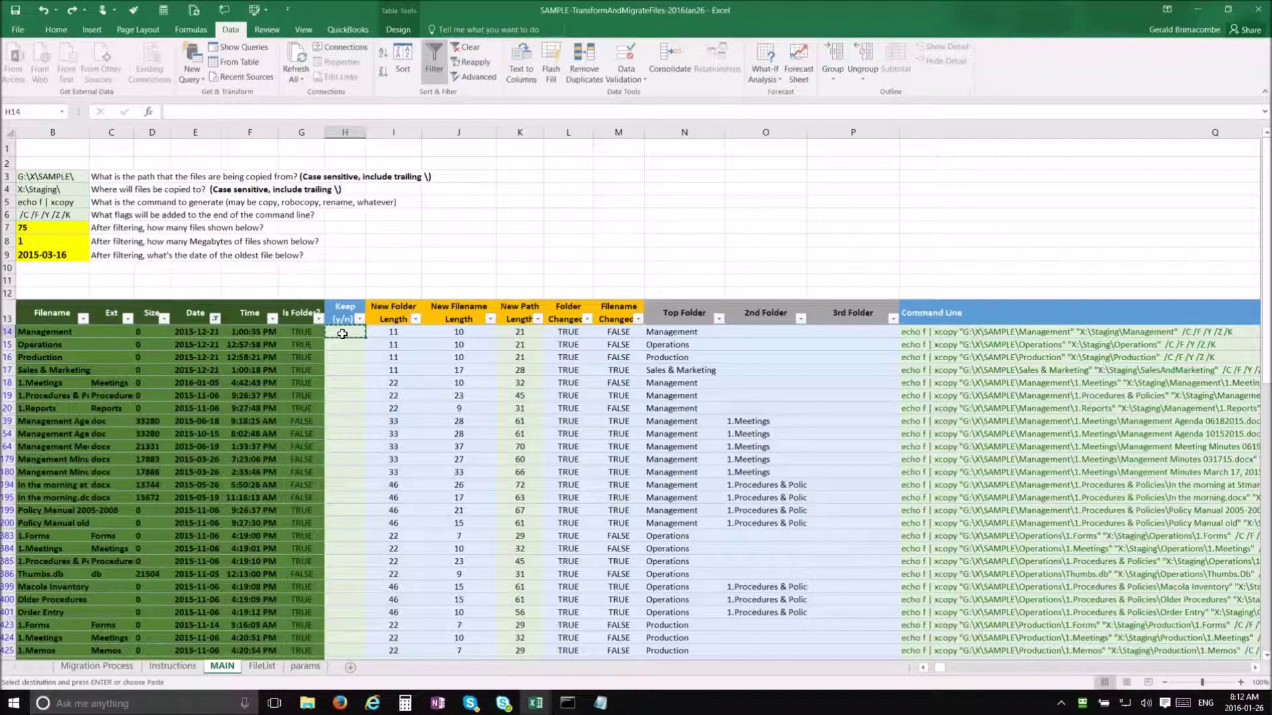
type("Y")
key("Return")
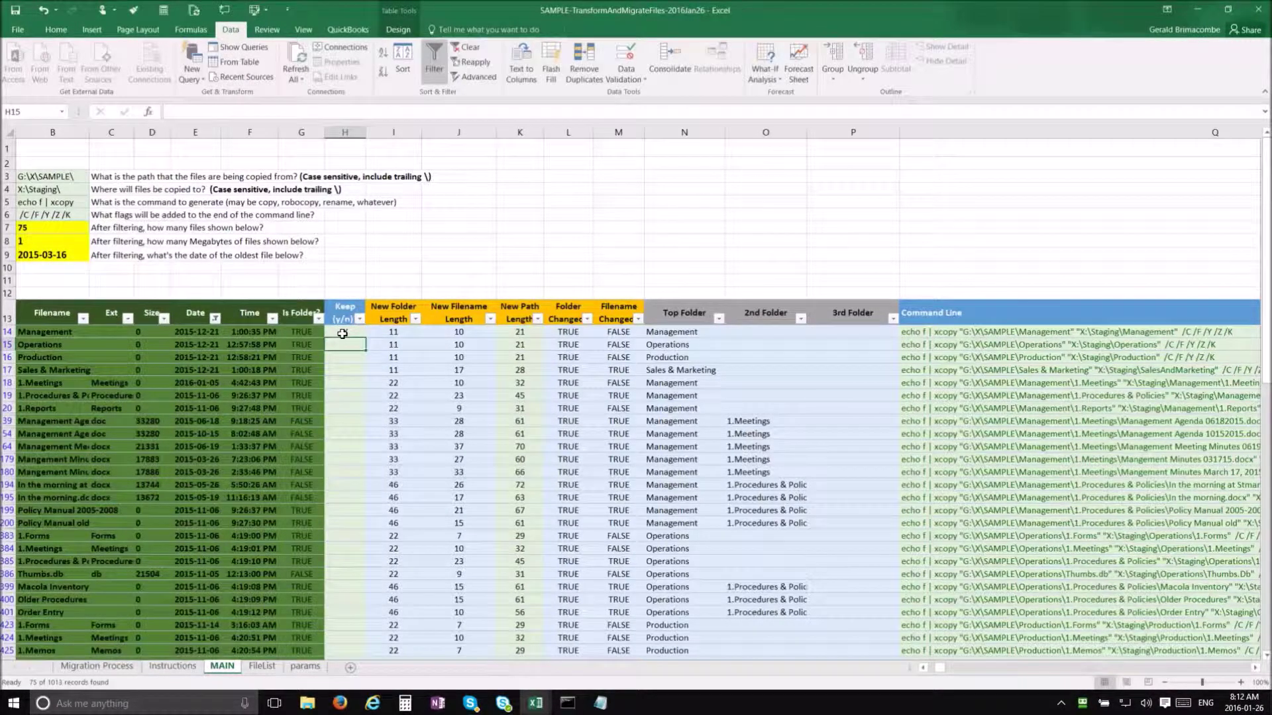
- Copy the Y from H14 into the Keep column for all remaining filtered rows, from H15 down
left_click(356, 330)
key("ctrl+c")
left_click(347, 350)
key("ctrl+shift+Down")
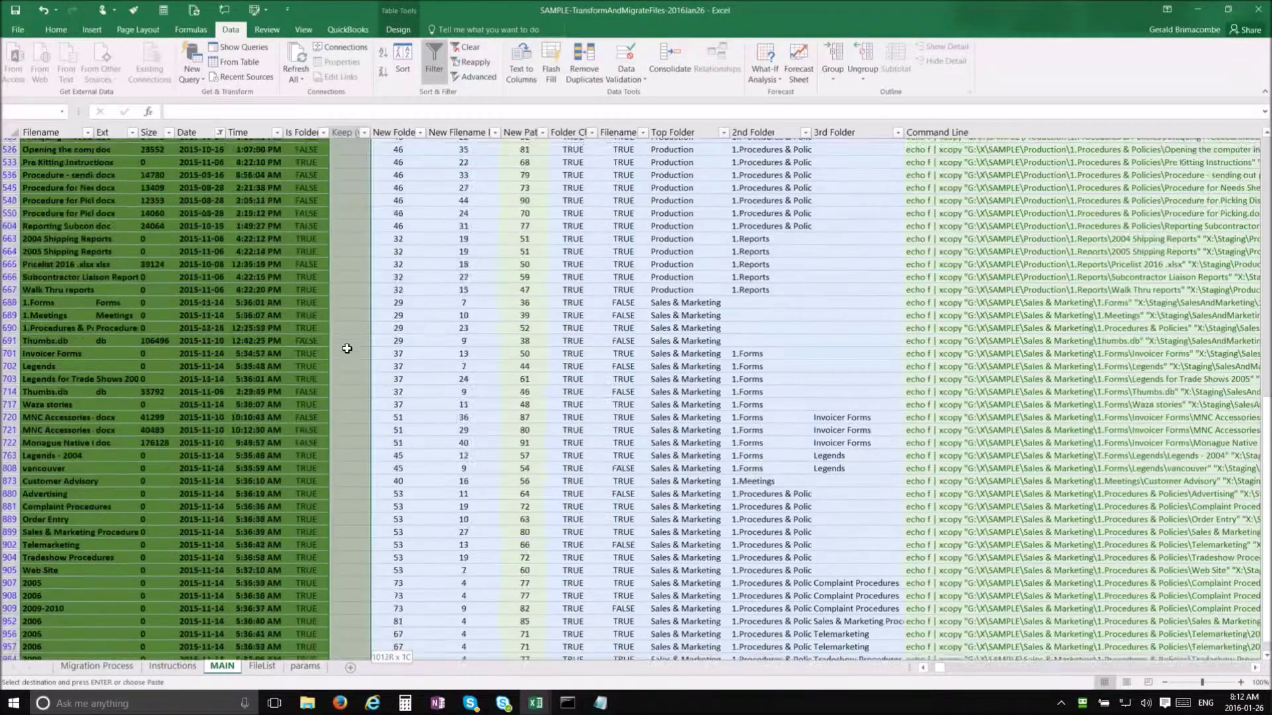
key("ctrl+v")
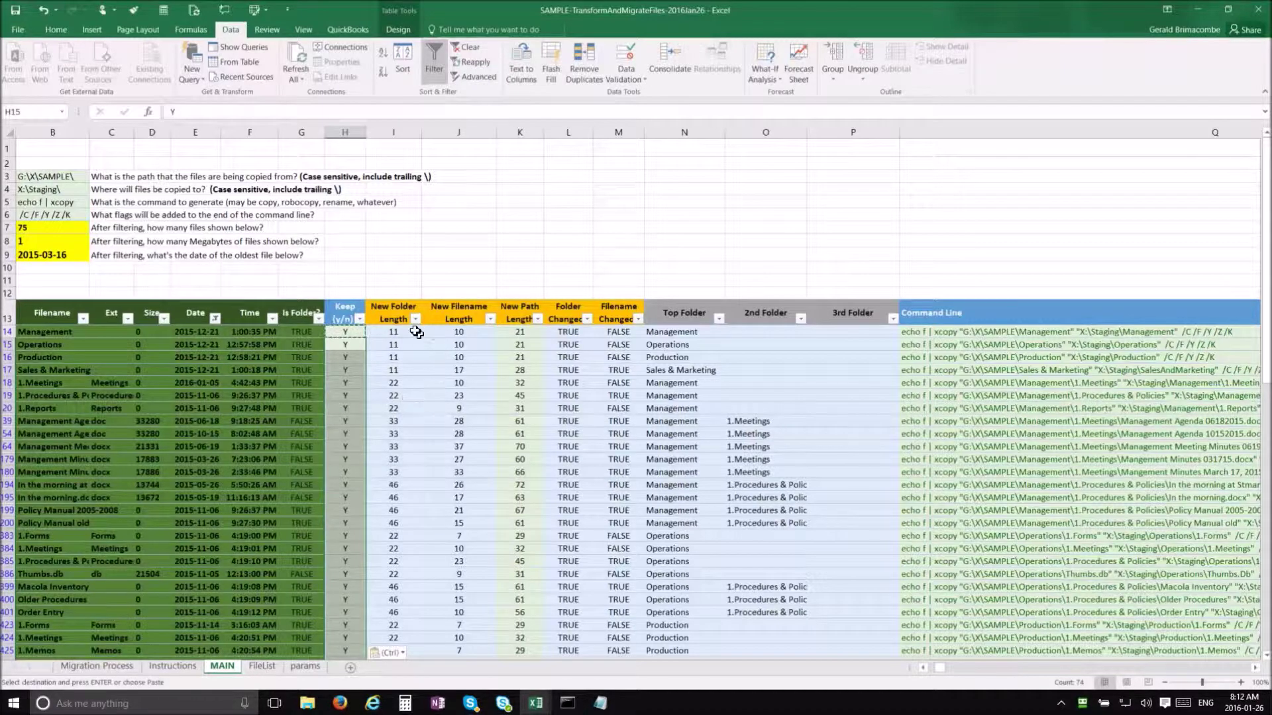
- Sort the table by New Filename Length from largest to smallest, followed by Top Folder from A to Z
left_click(491, 319)
left_click(393, 347)
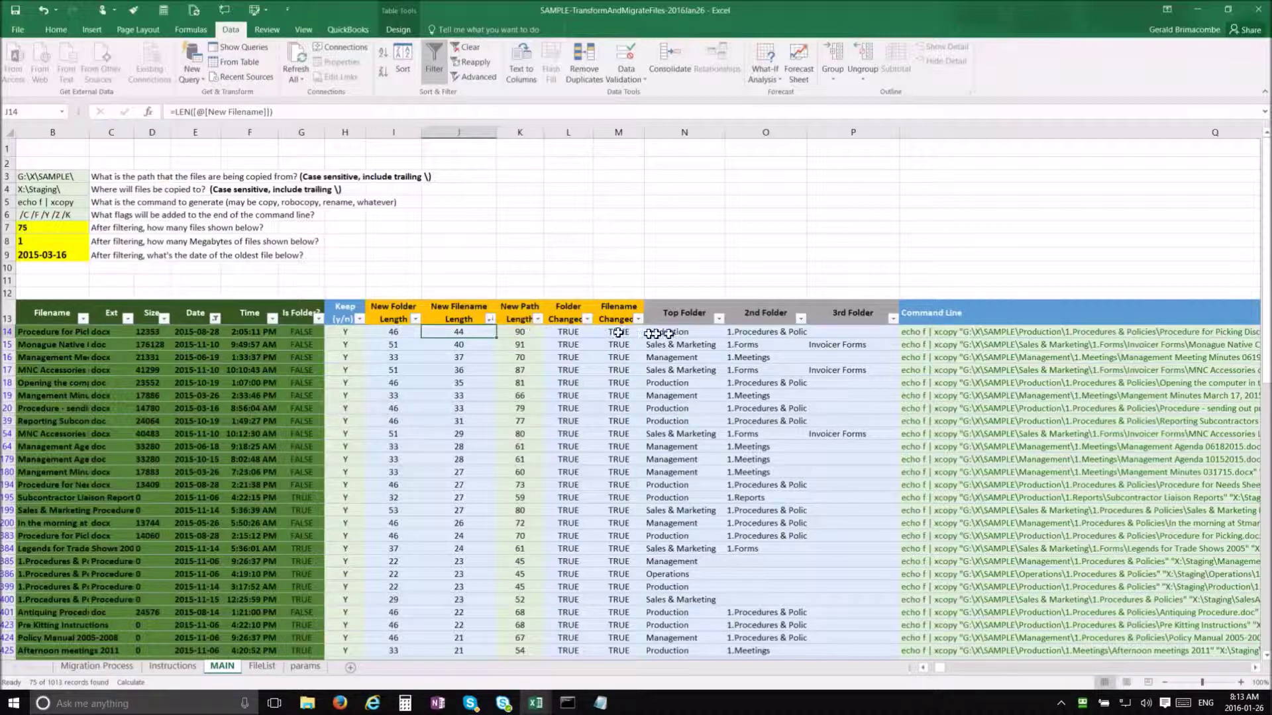
left_click(717, 318)
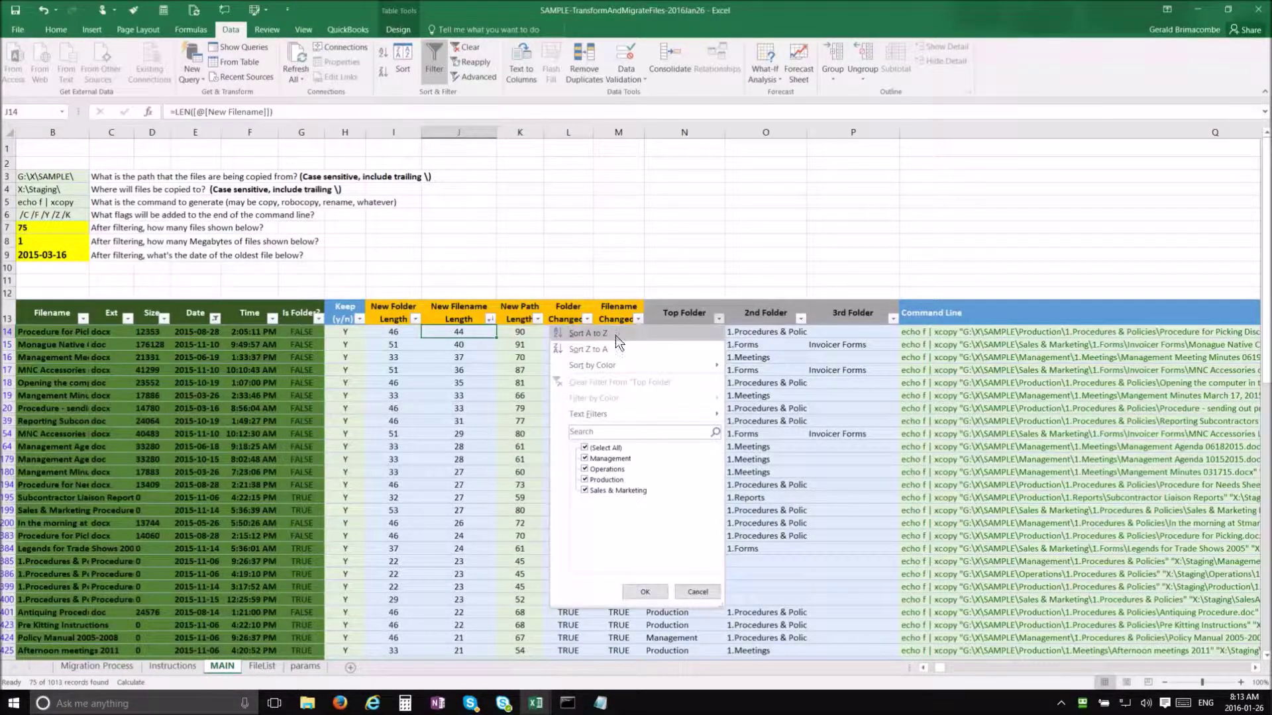
left_click(615, 333)
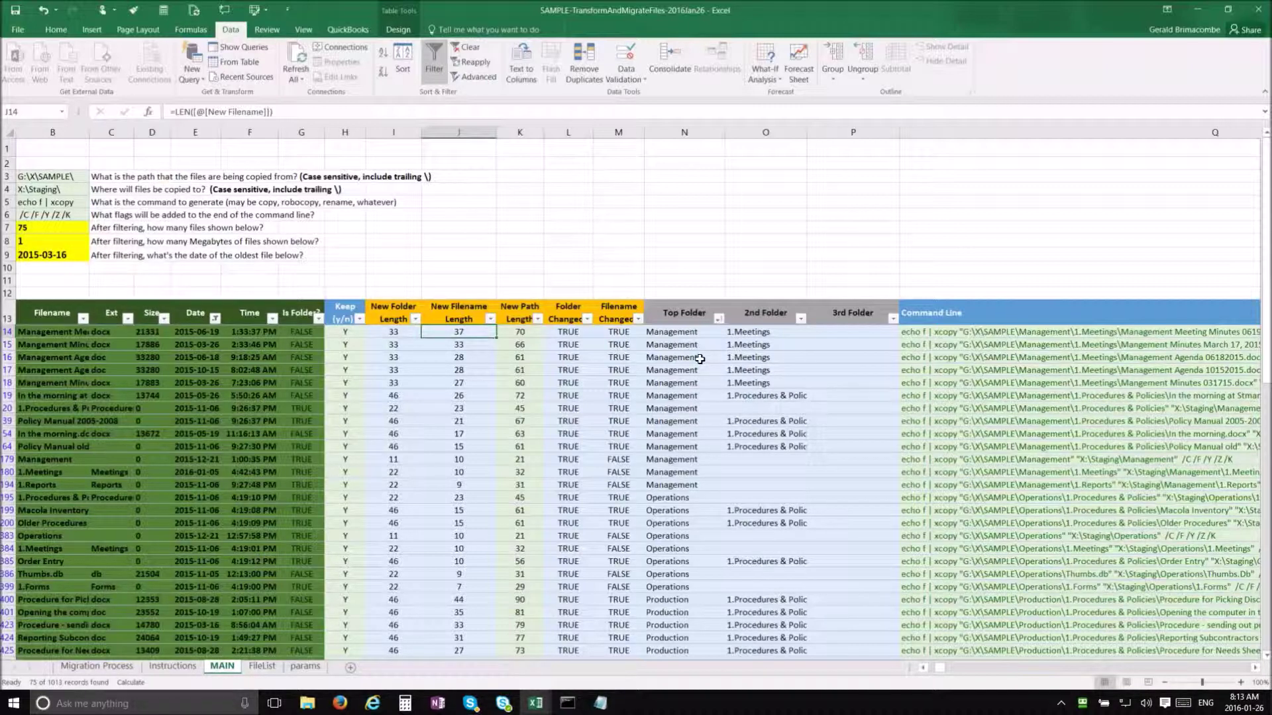
- Filter the Top Folder column to Production only and clear the filter from the Date column
left_click(669, 601)
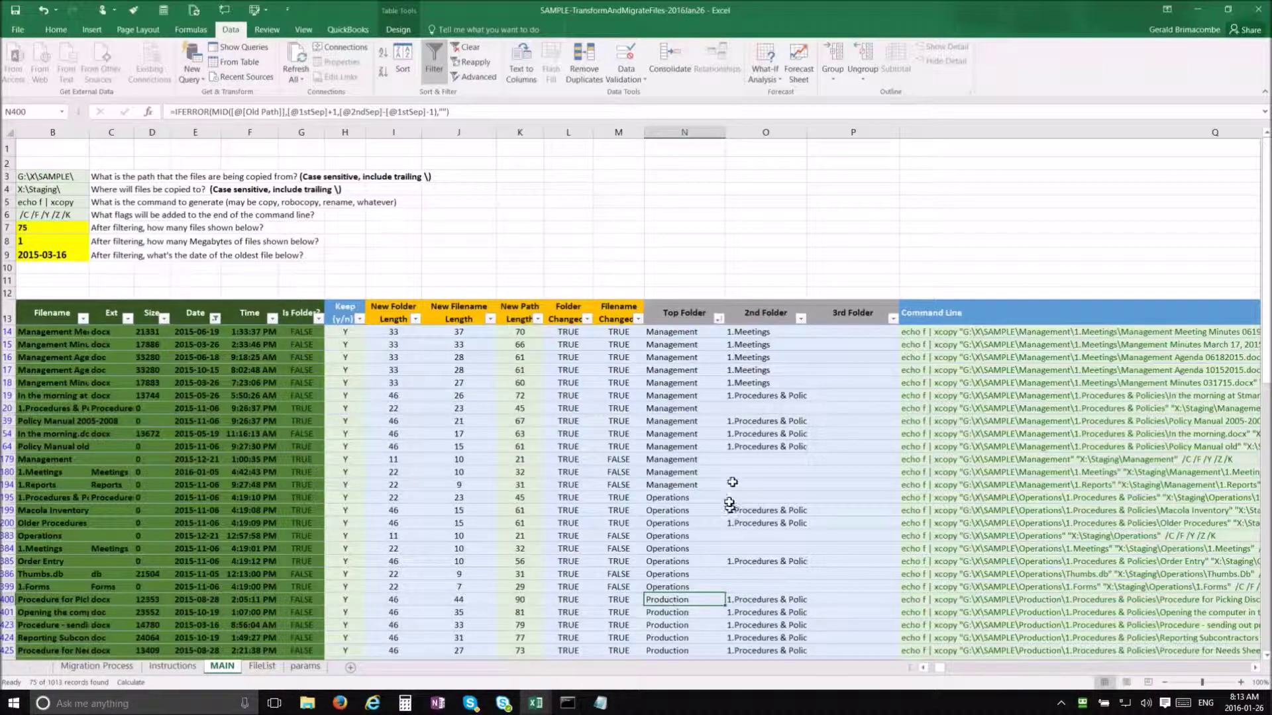
left_click(719, 319)
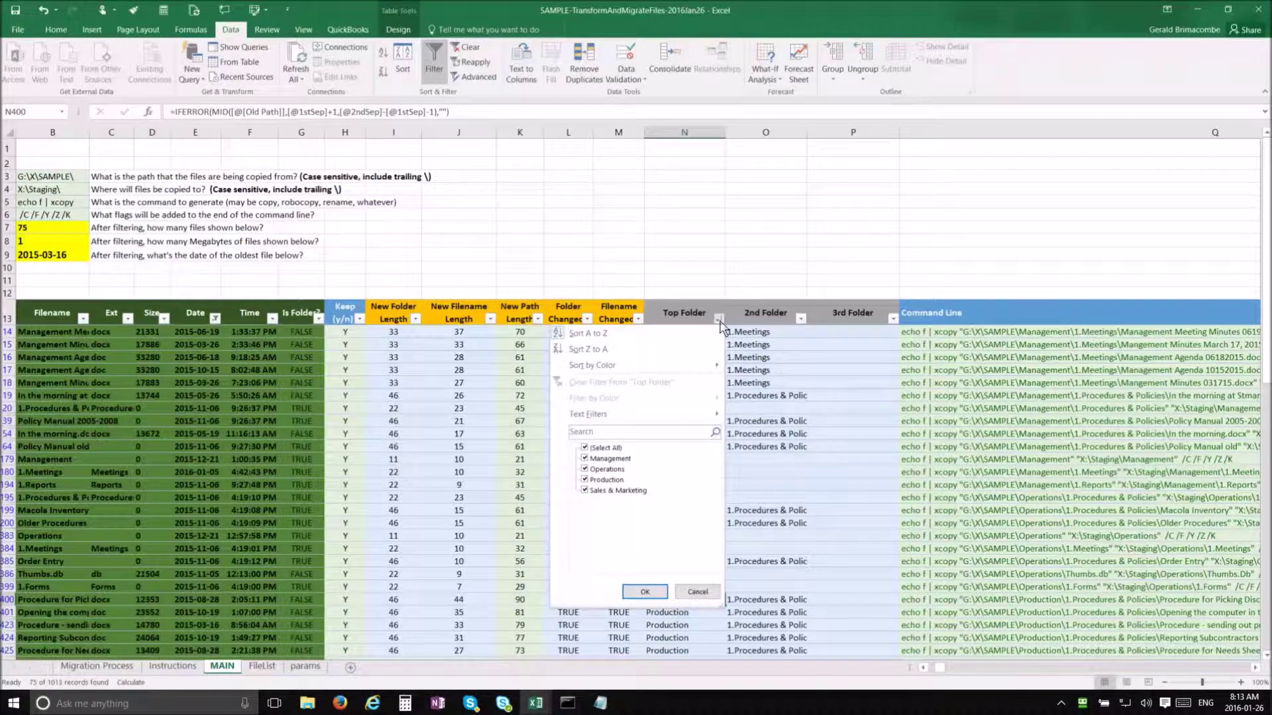
left_click(585, 448)
left_click(585, 480)
left_click(646, 592)
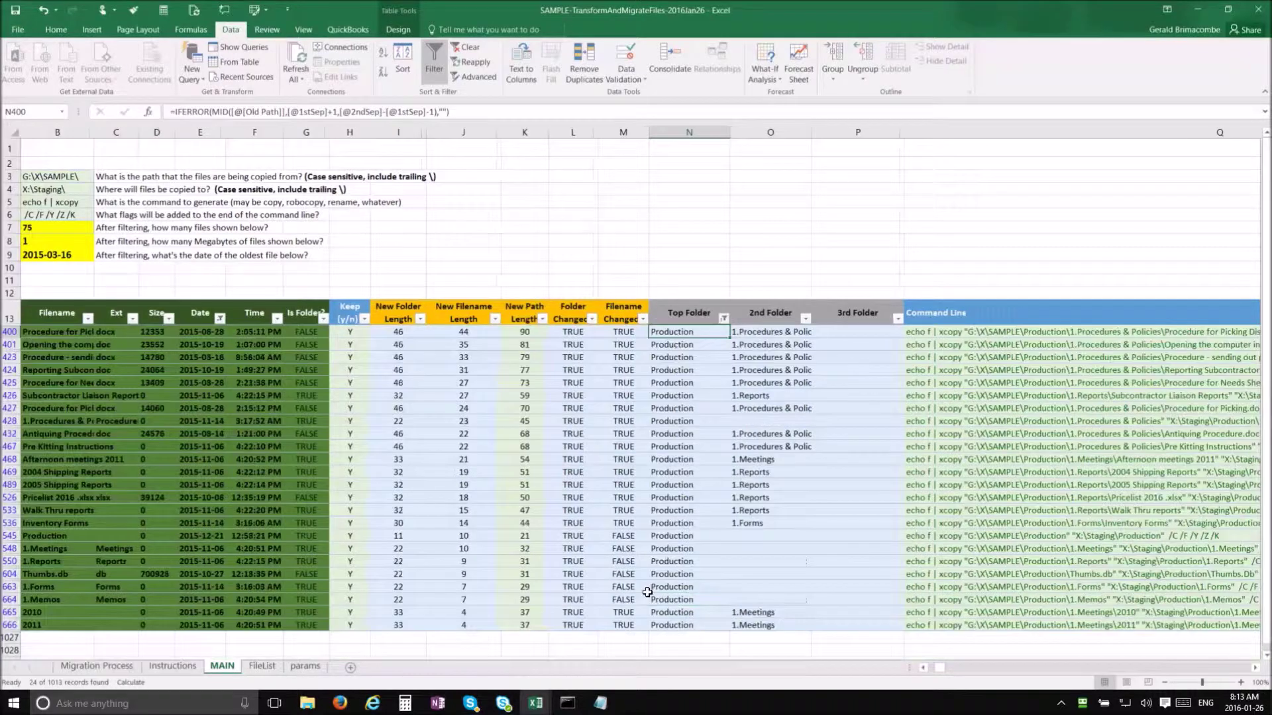
left_click(218, 318)
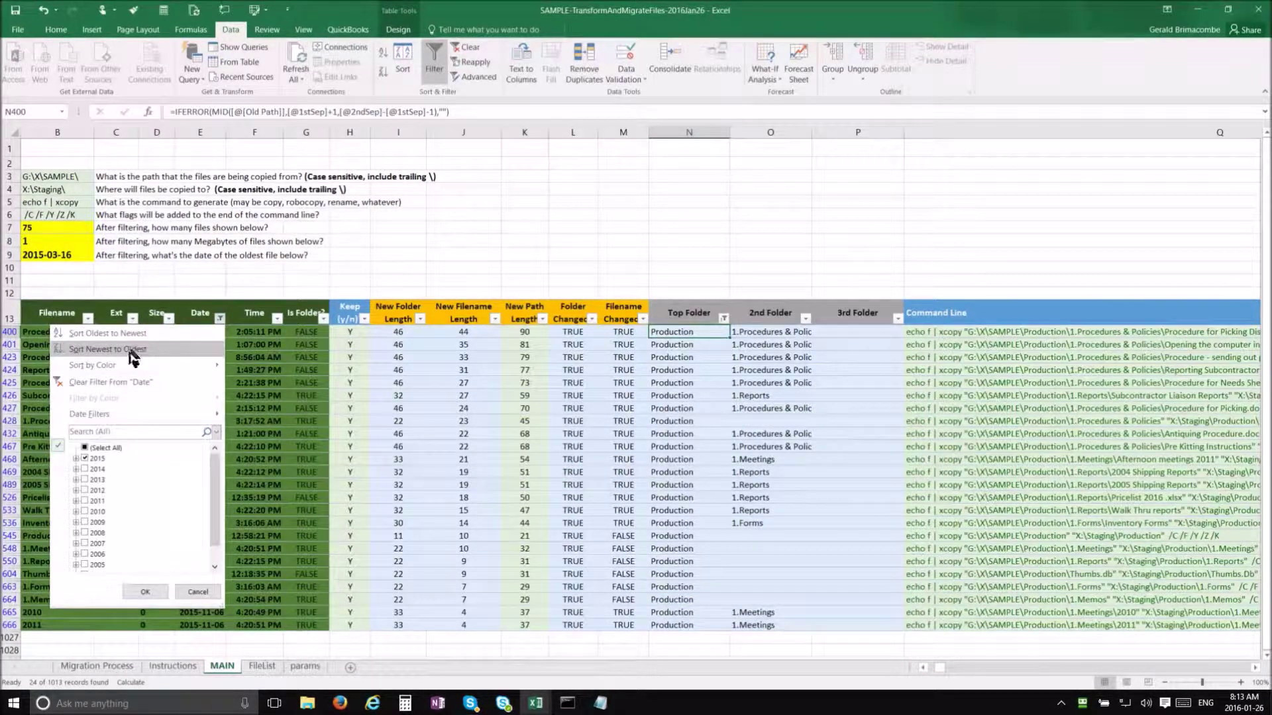
left_click(124, 382)
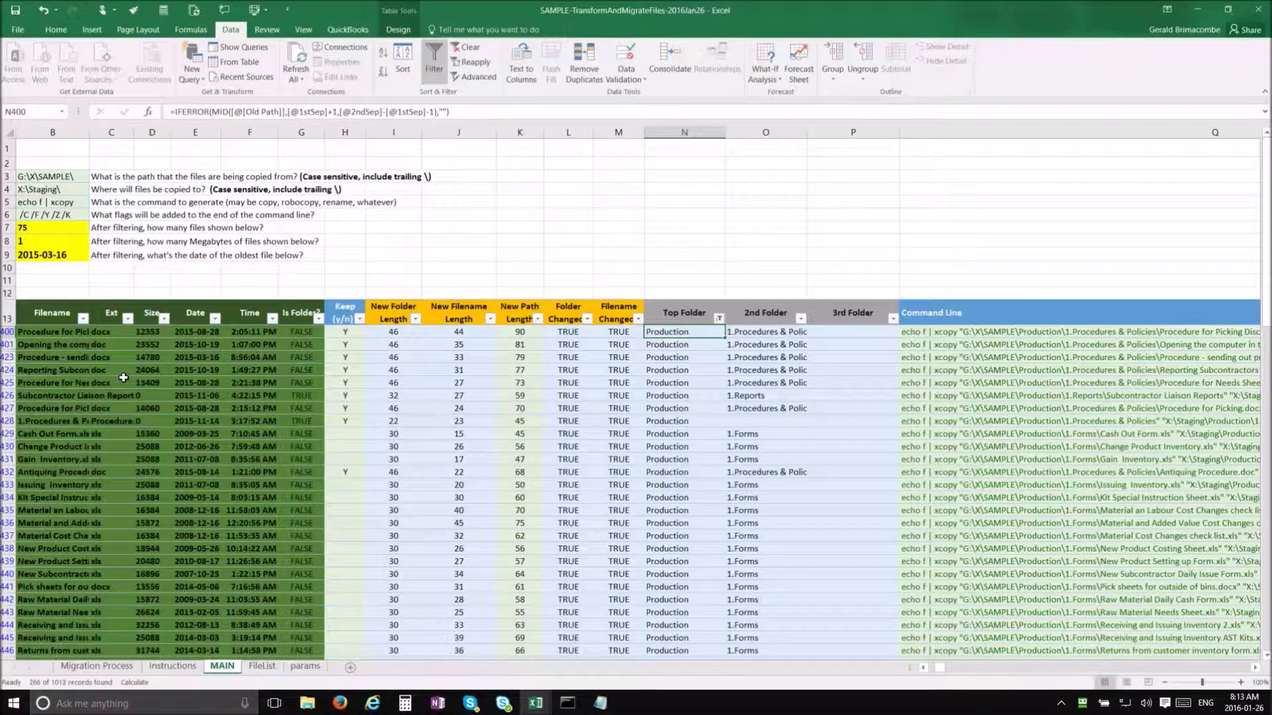
- Fill the blank Keep cells of the Production rows from H429 down with the Y copied from H428
left_click(354, 426)
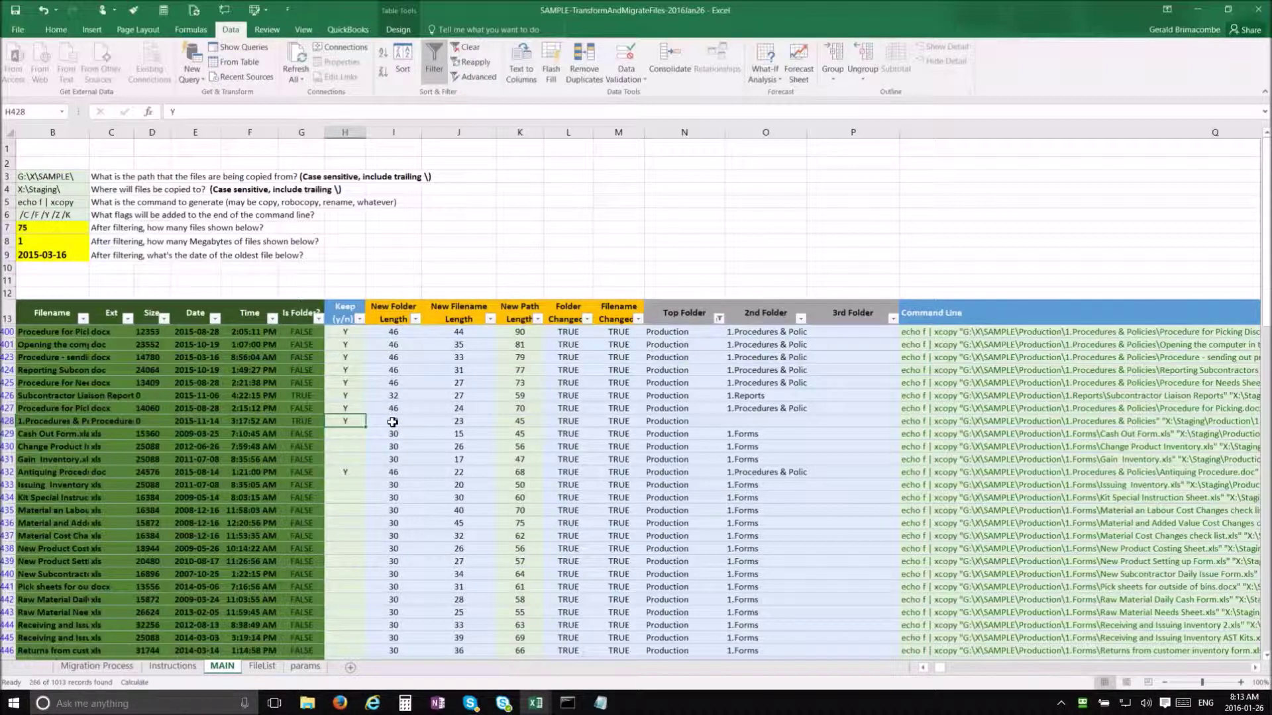
key("ctrl+c")
left_click(362, 437)
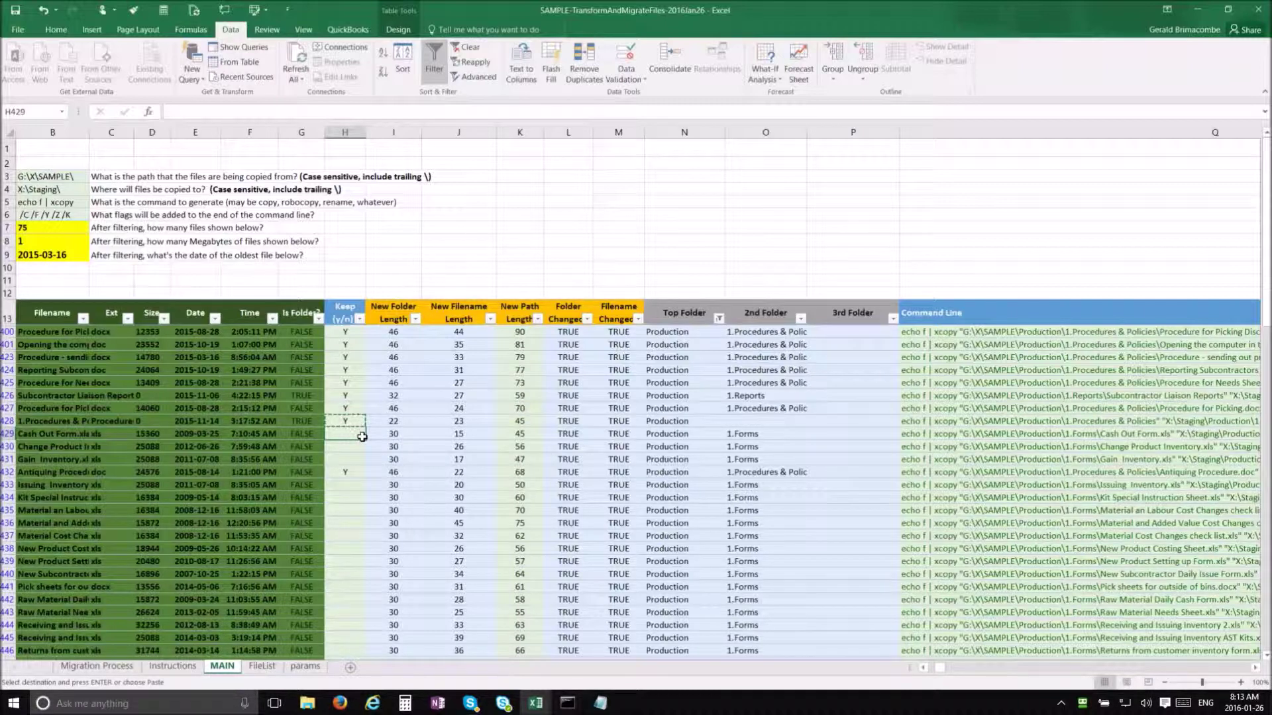
key("shift+Down")
key("shift+Down")
key("shift+Down")
key("shift+Down")
key("shift+Down")
key("shift+Down")
key("shift+Down")
key("shift+Down")
key("shift+Down")
key("shift+Down")
key("shift+Down")
key("shift+Down")
key("shift+Down")
key("shift+Down")
key("shift+Down")
key("shift+Down")
key("shift+Down")
key("shift+Down")
key("shift+Down")
key("shift+Down")
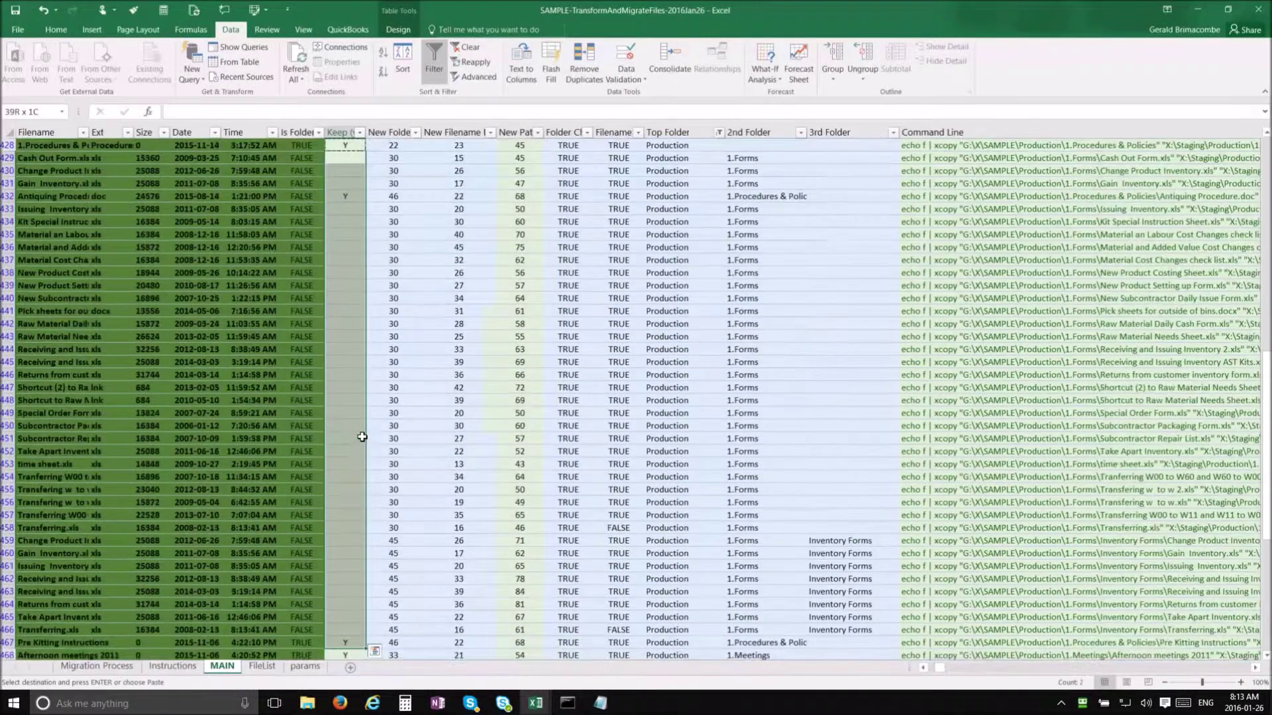
key("ctrl+v")
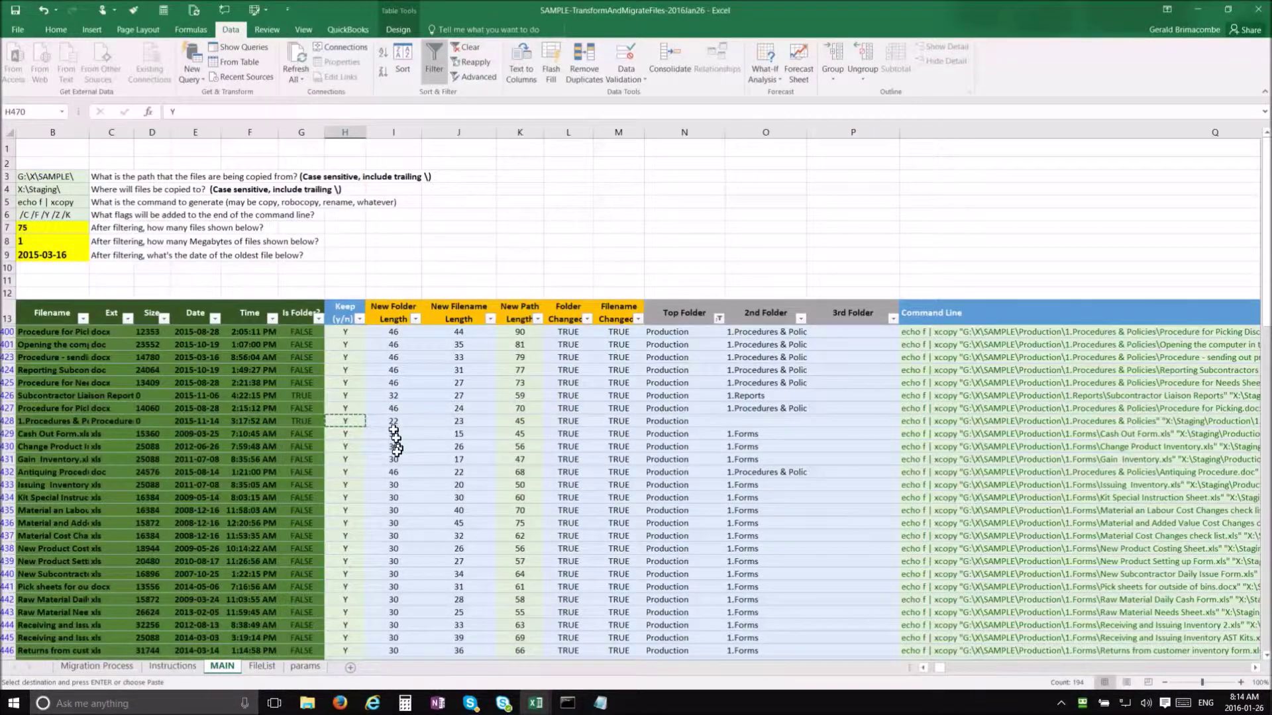
- Review the Instructions sheet's sections on reviewing the list and generating commands, and return to the MAIN sheet
left_click(128, 320)
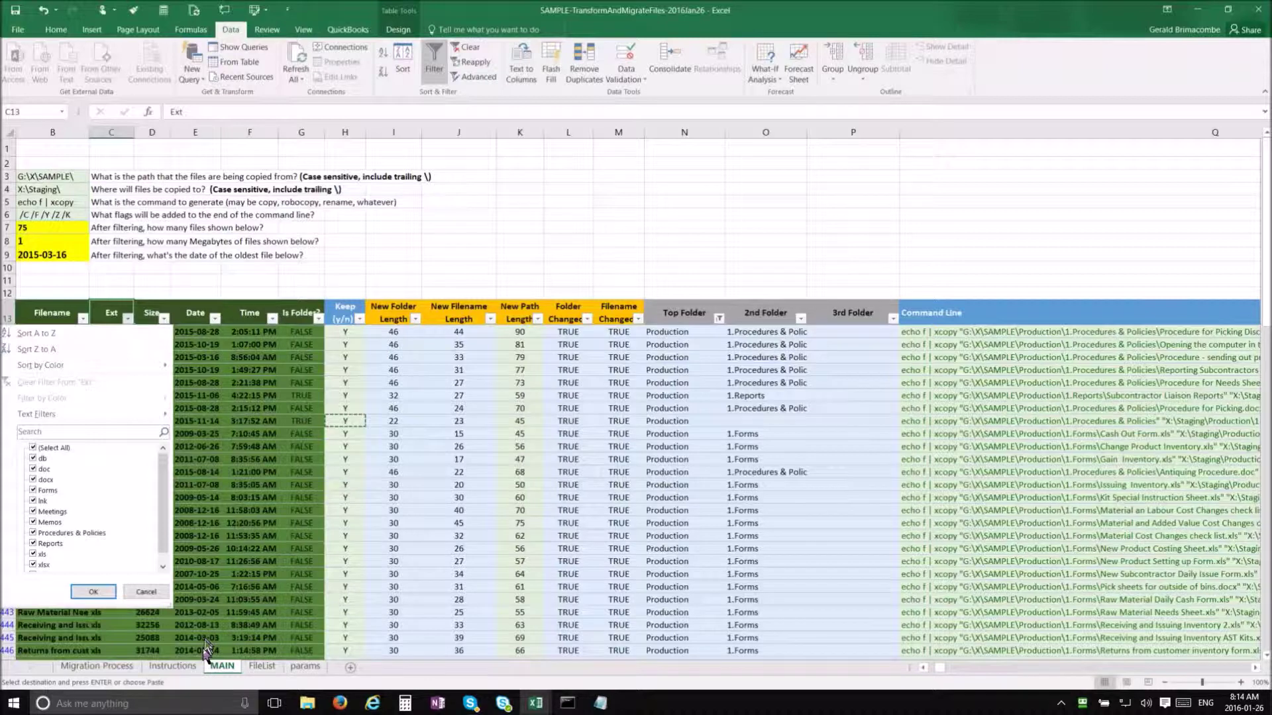
left_click(173, 665)
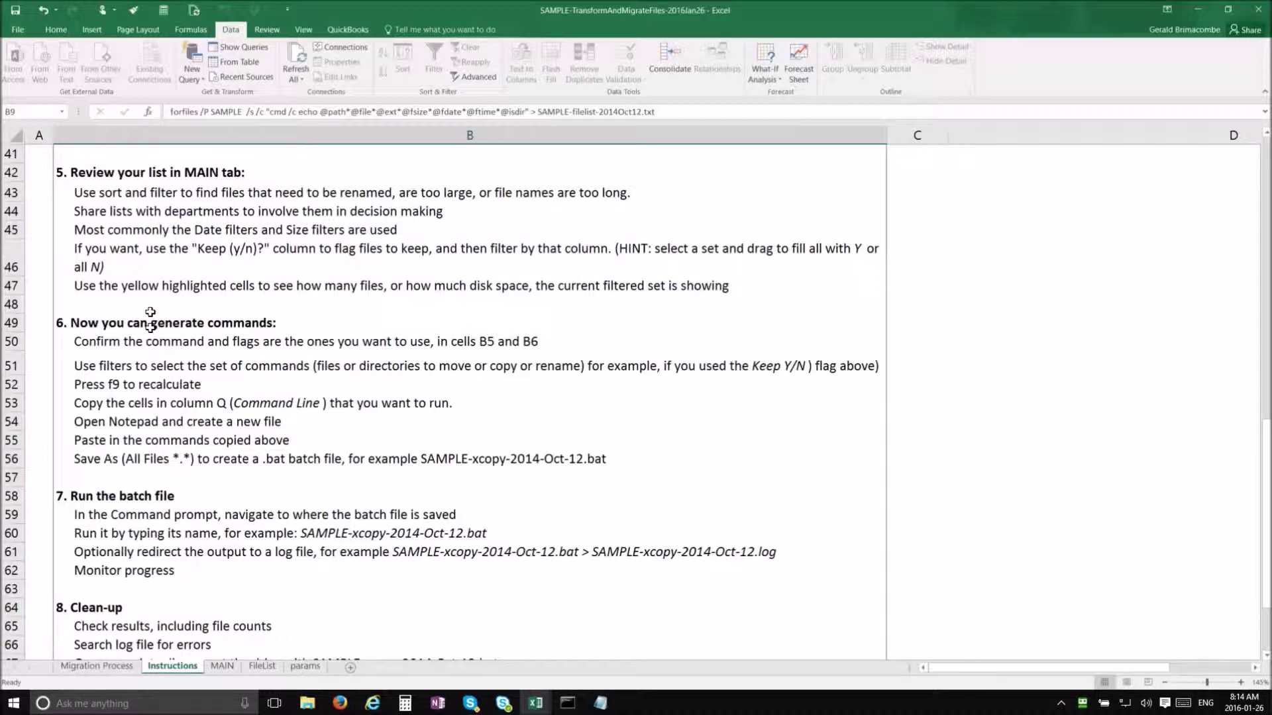
left_click(222, 666)
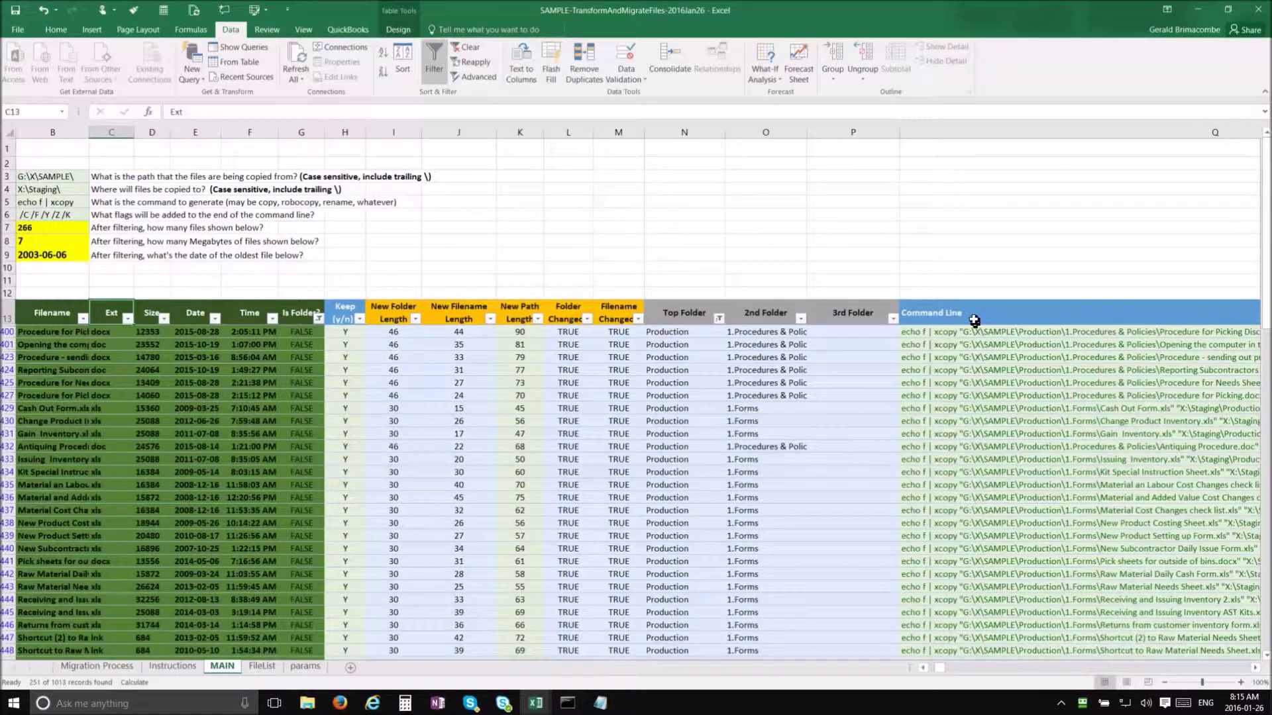
- Filter the Keep column to show only Y rows, and clear the filter from the Top Folder column
left_click(359, 319)
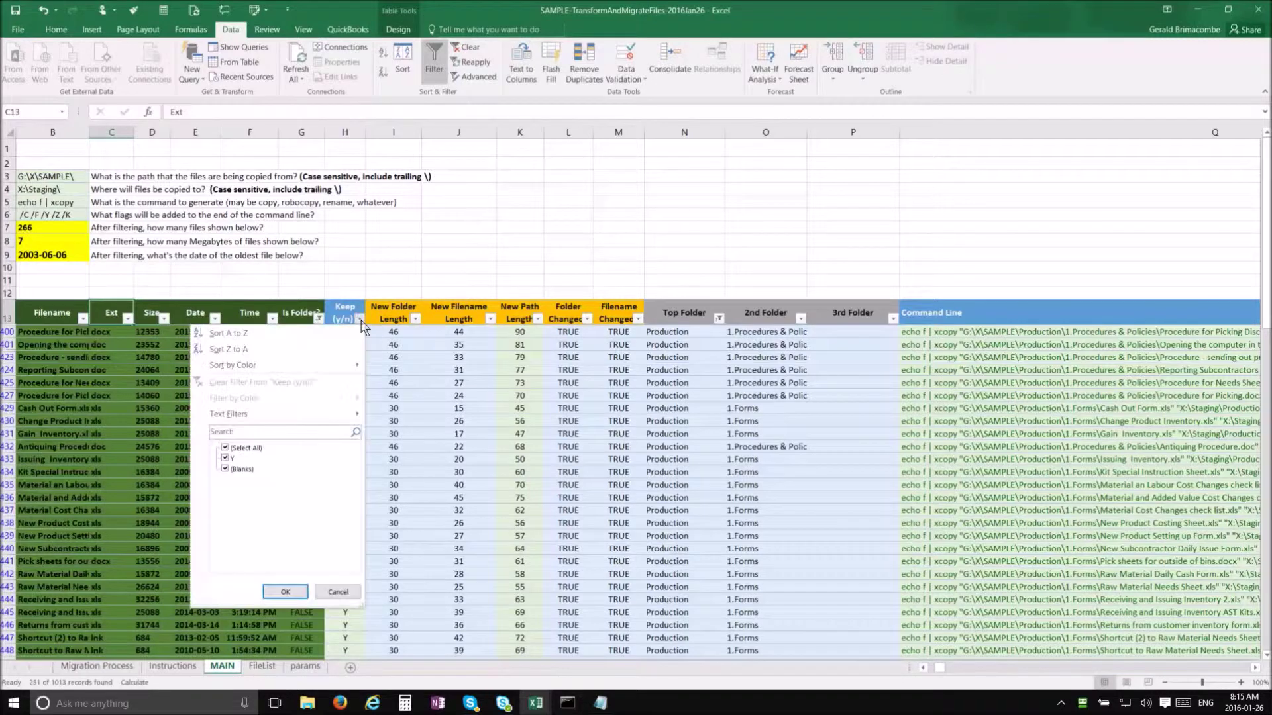
left_click(226, 468)
left_click(285, 591)
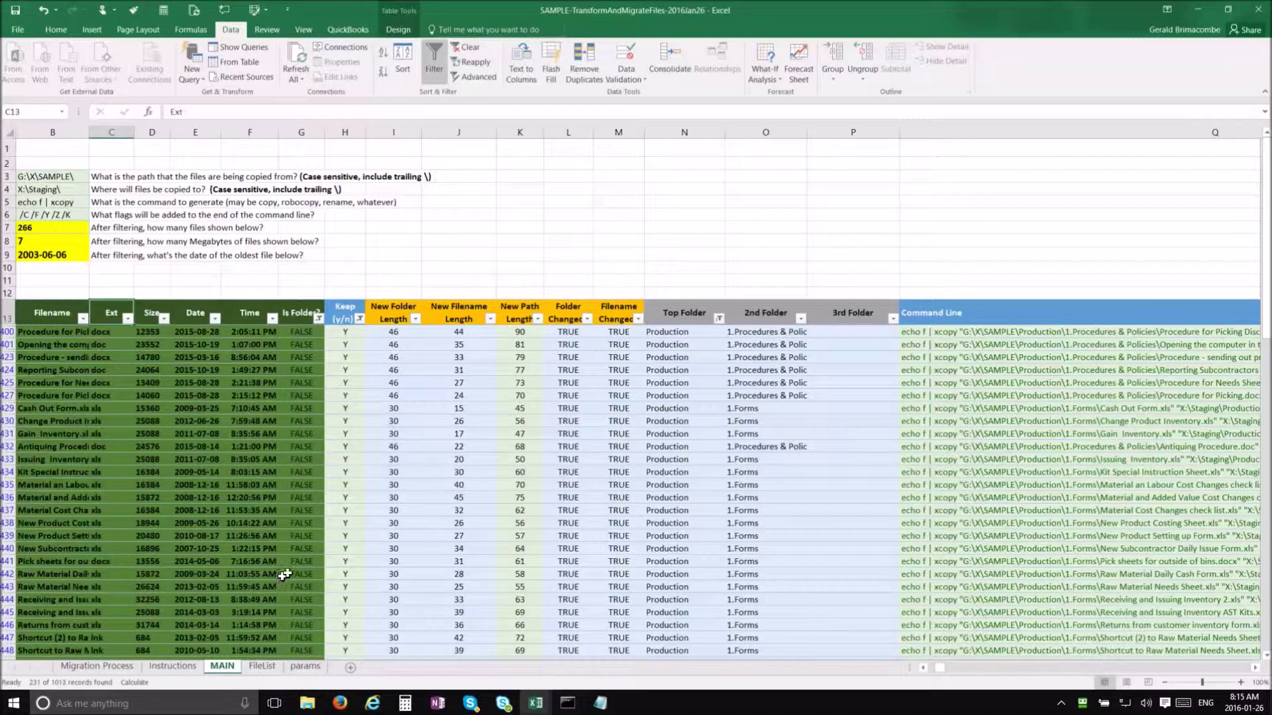
left_click(719, 319)
left_click(623, 382)
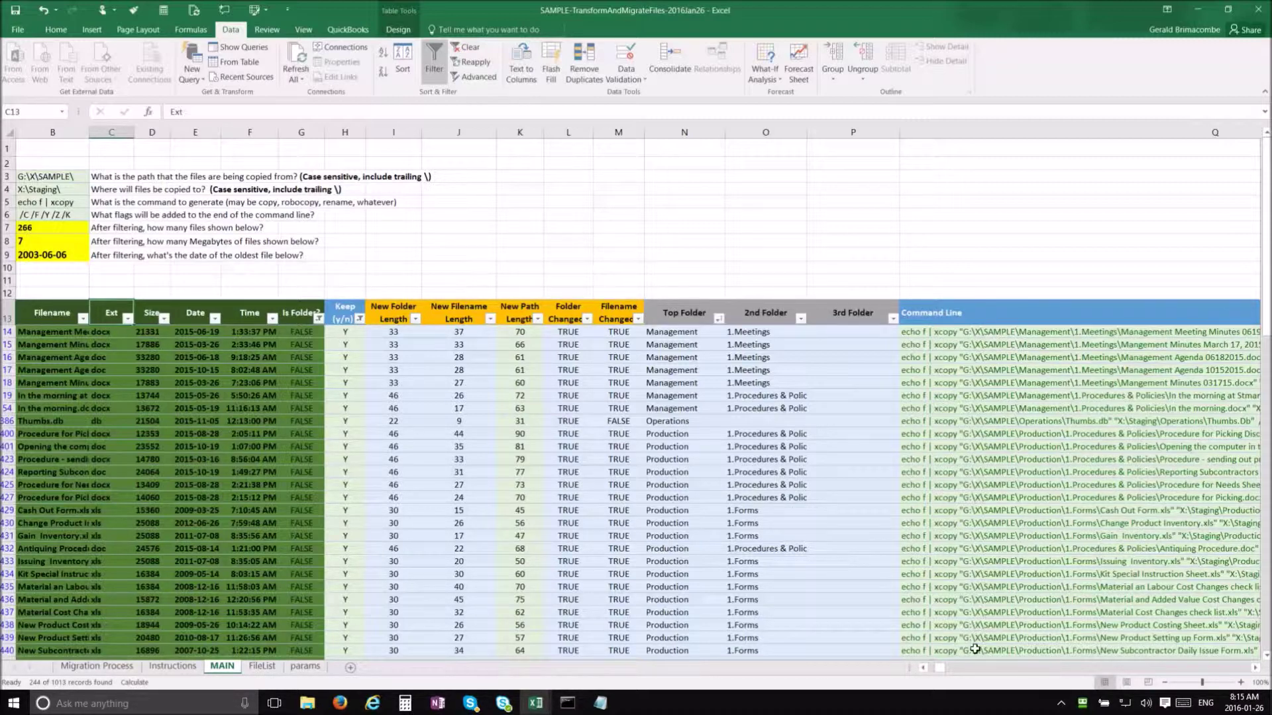
- Check the shown-files summary cells and the Instructions sheet's section on generating commands, and recalculate the MAIN sheet
left_click(924, 669)
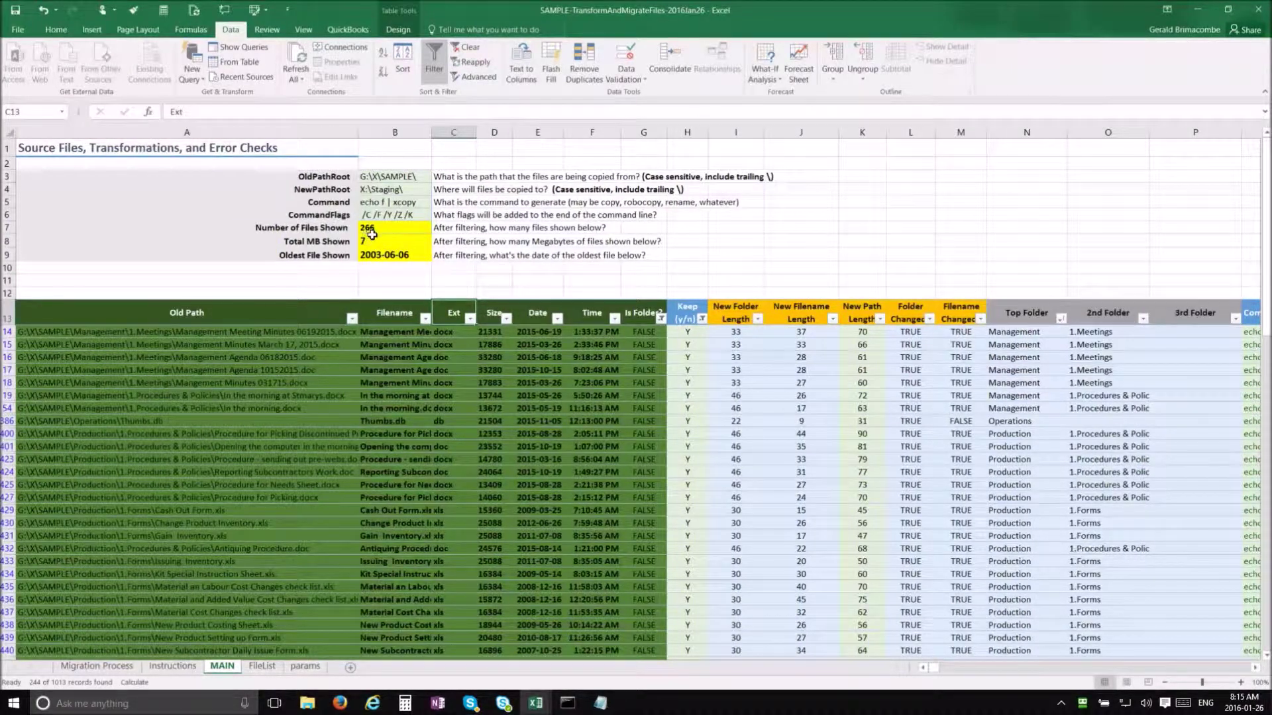
left_click(1253, 669)
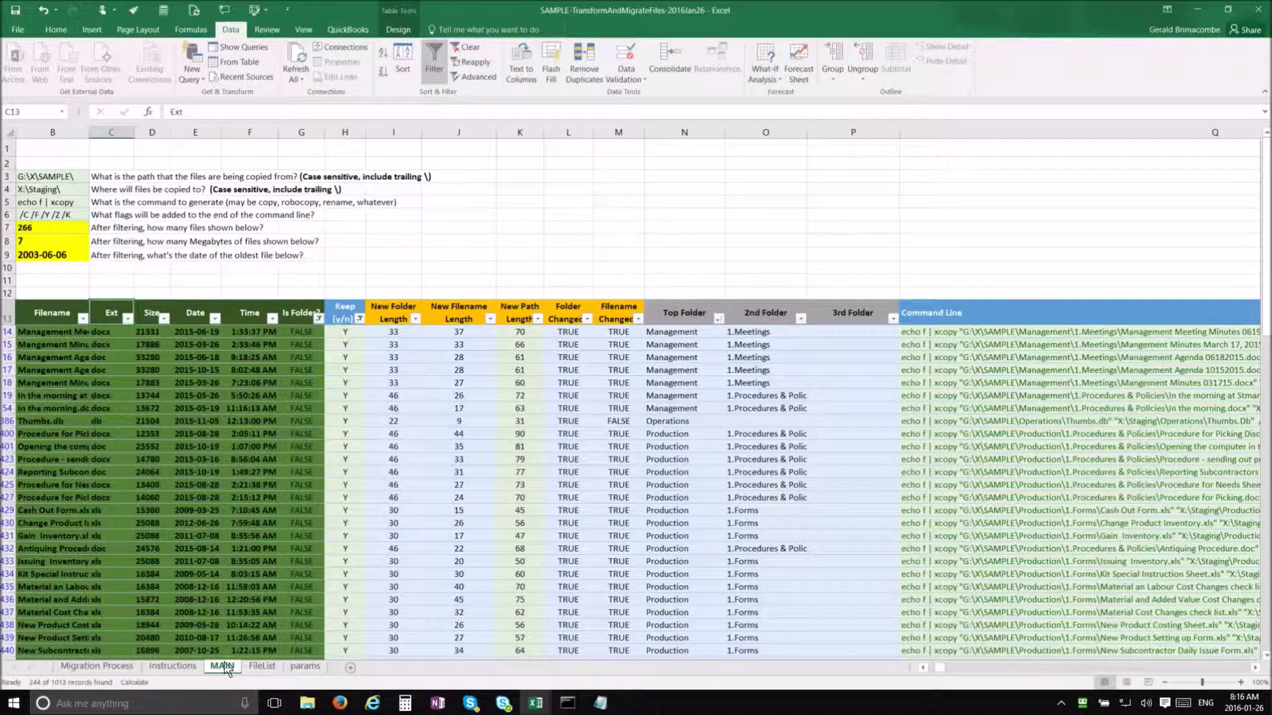
left_click(172, 666)
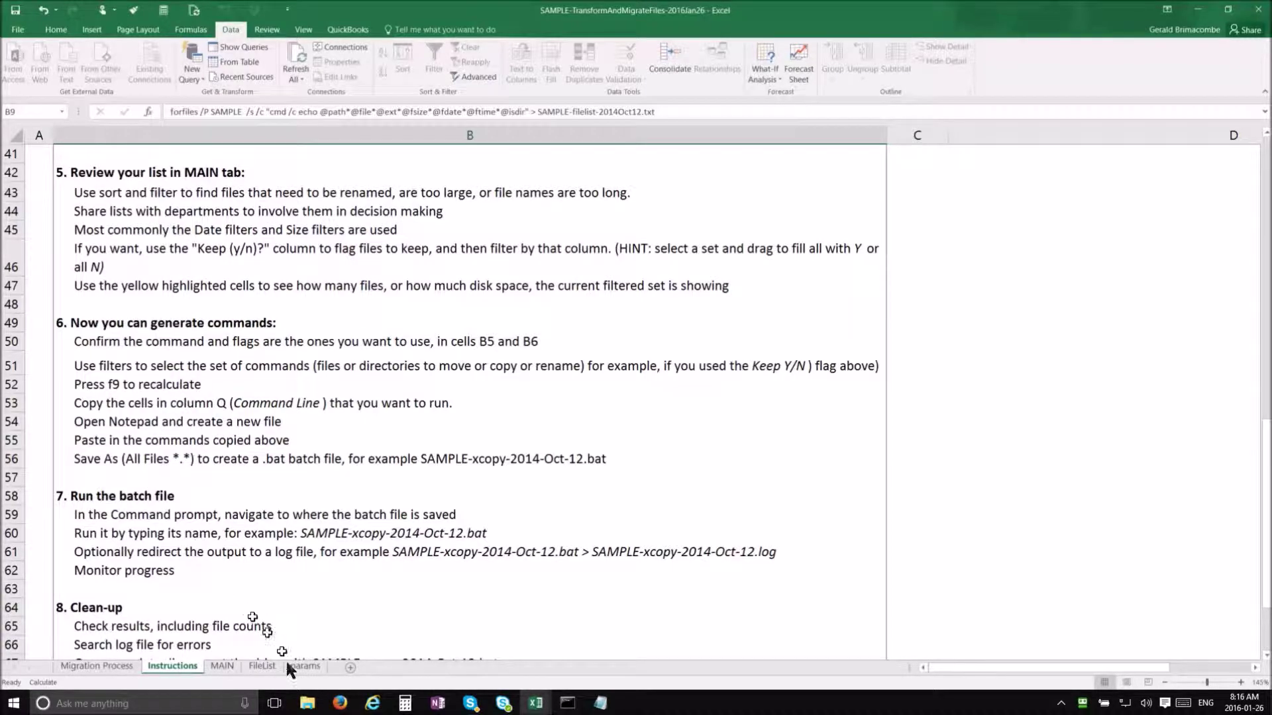
left_click(222, 666)
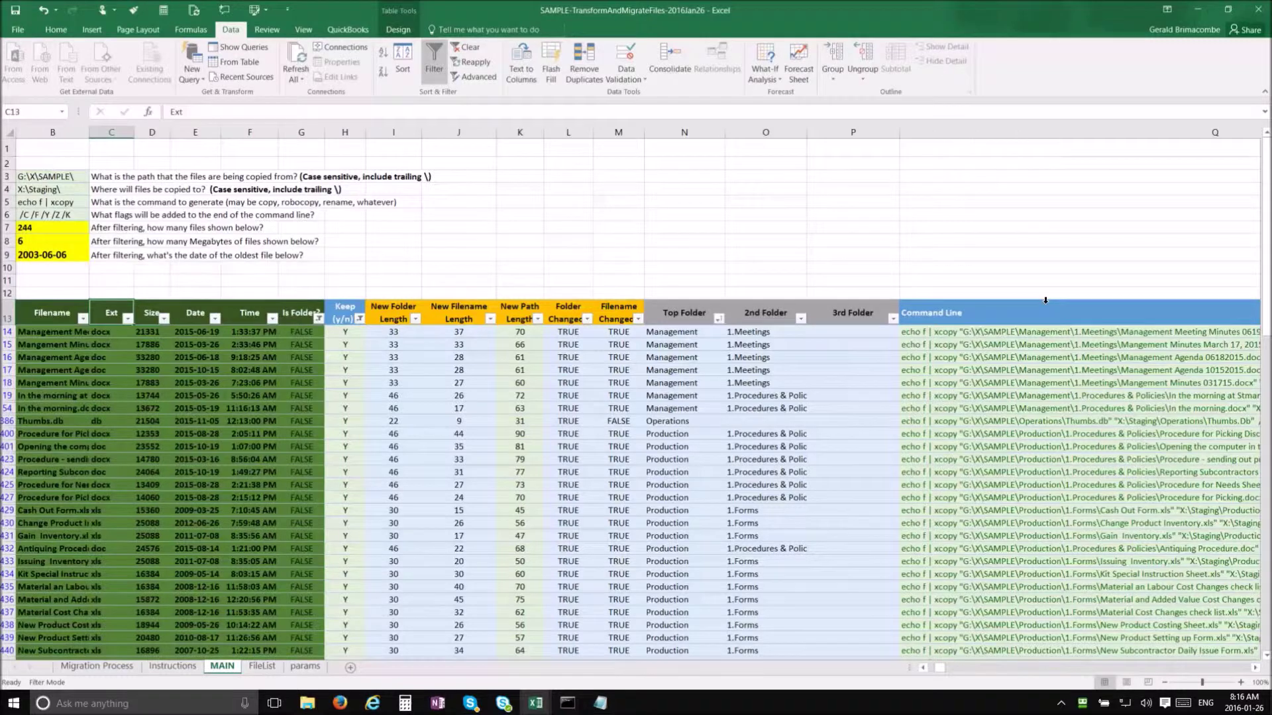
- Copy the filtered Command Line cells from the MAIN table and paste them into a new Notepad document
left_click(1045, 300)
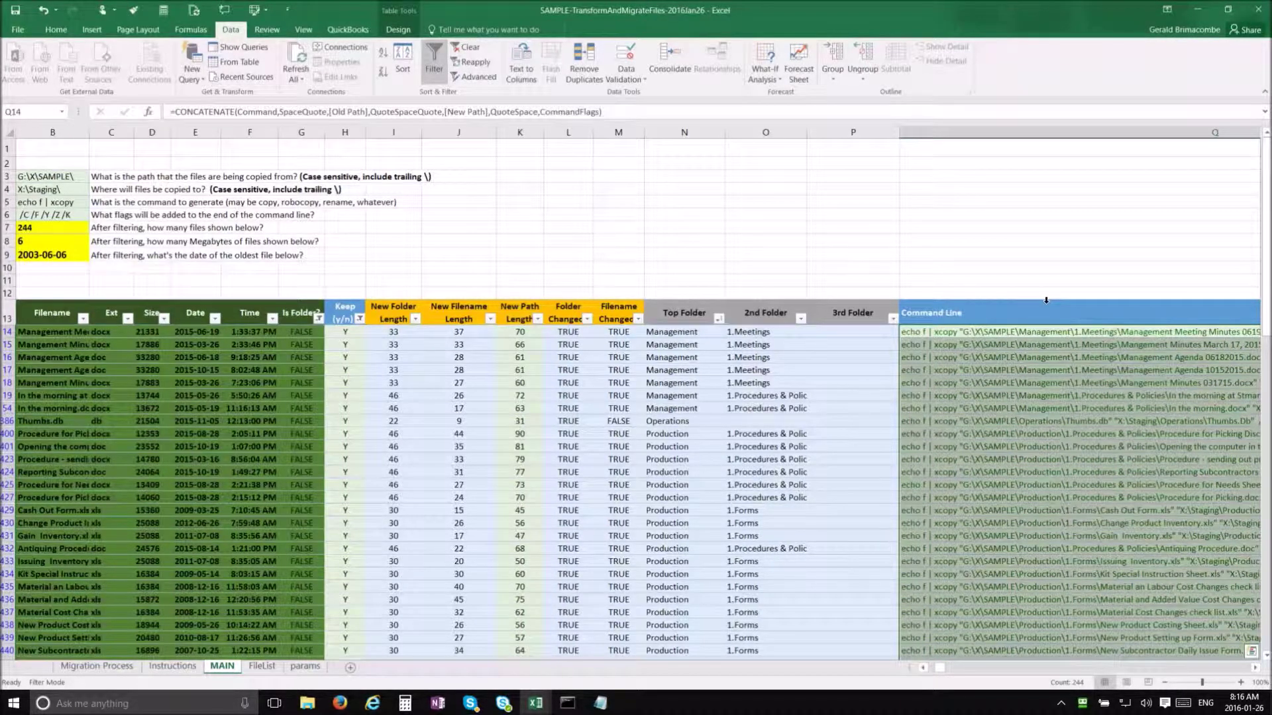
key("ctrl+c")
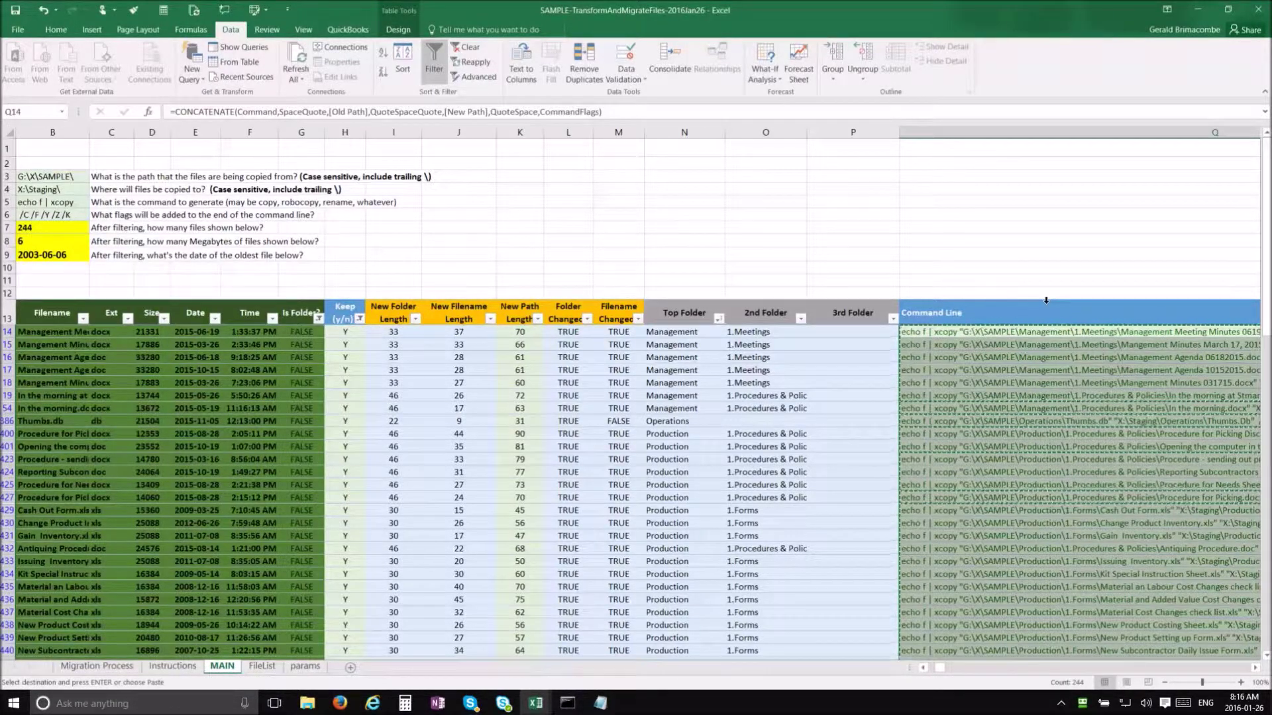
left_click(600, 704)
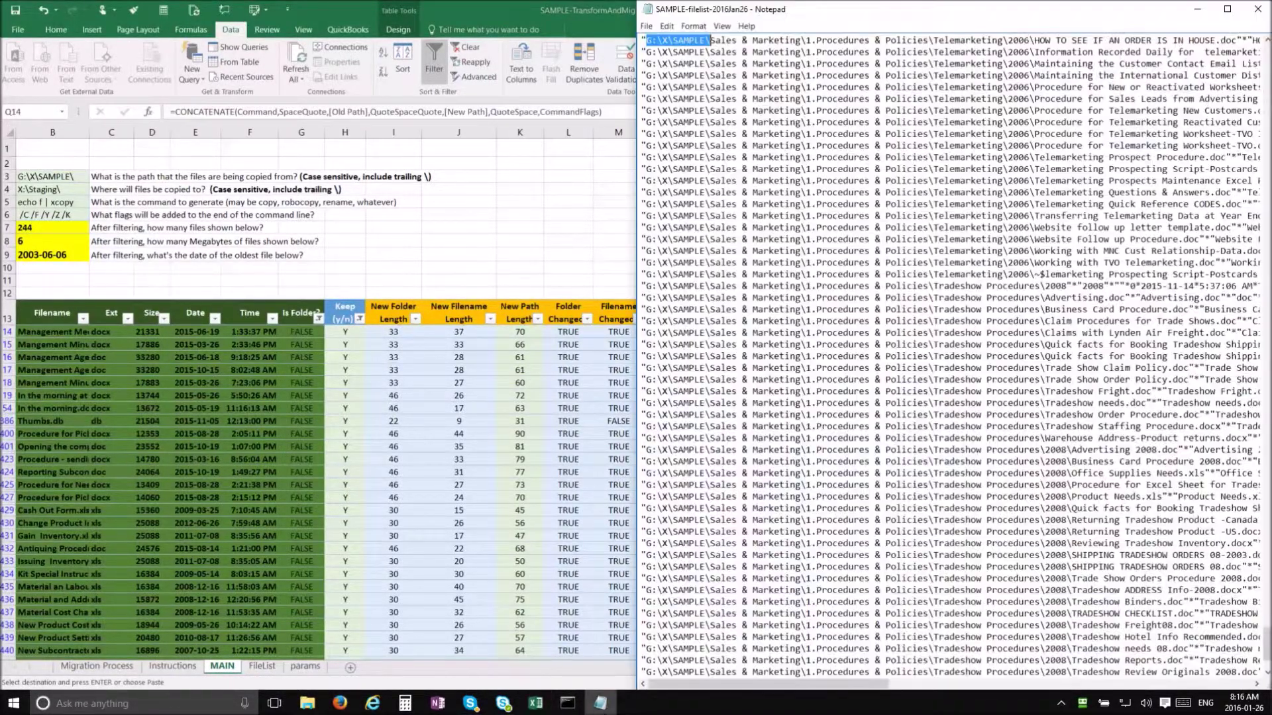
left_click(647, 27)
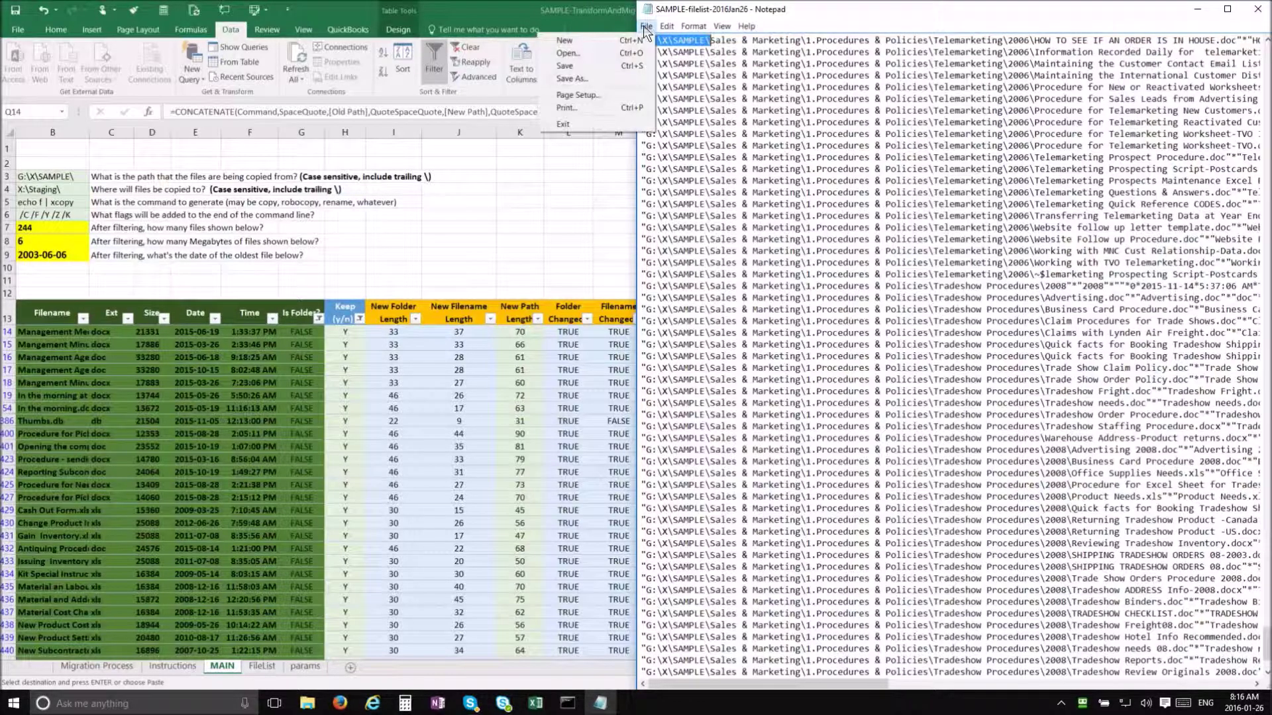
left_click(564, 41)
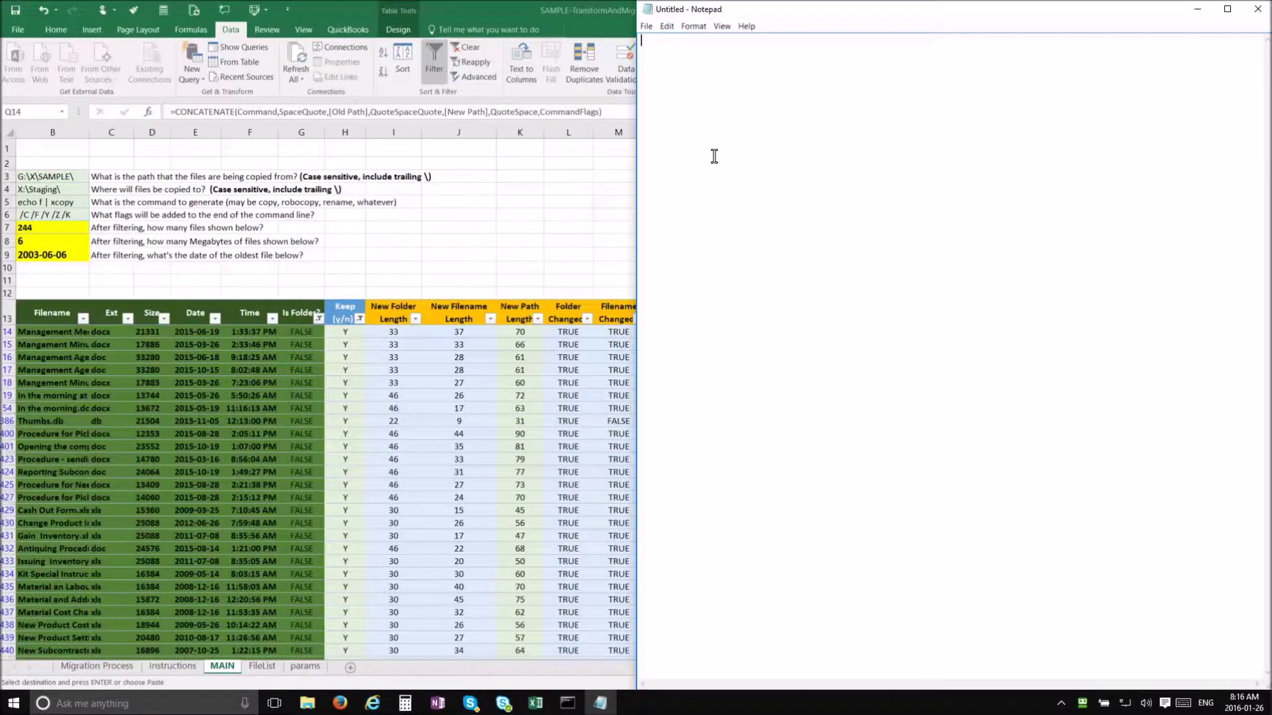
key("ctrl+v")
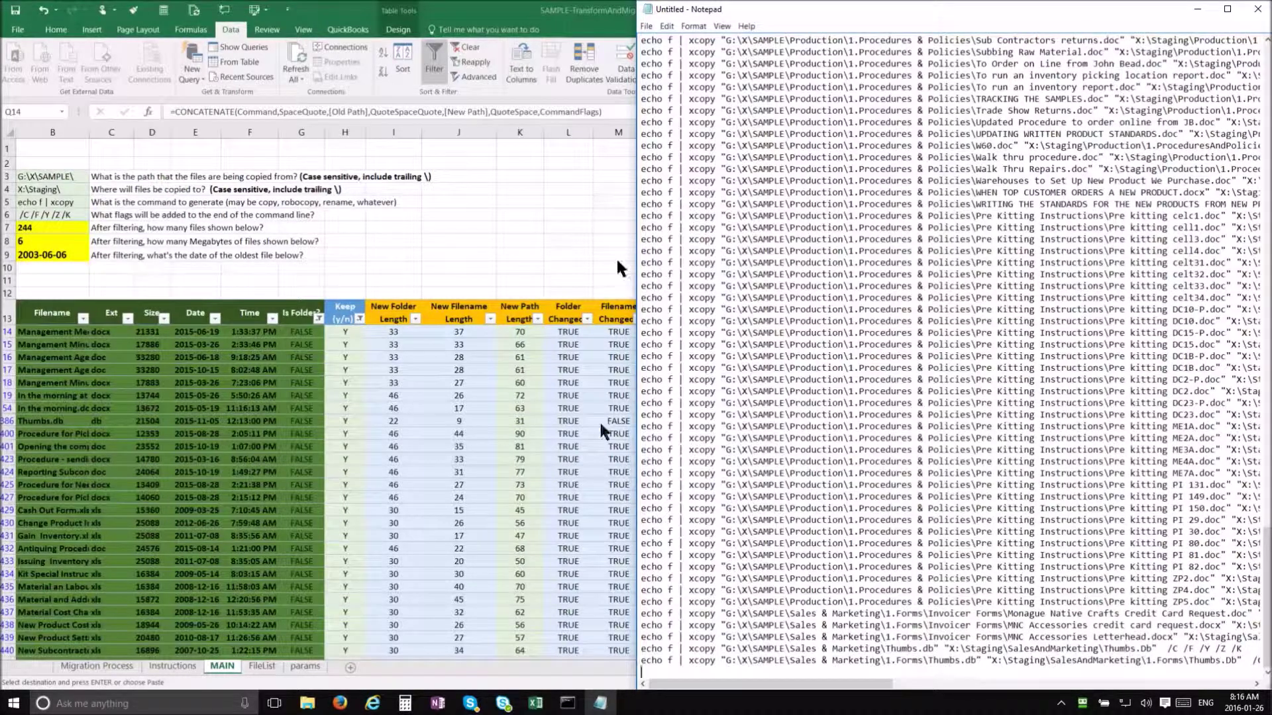
- Review the Instructions sheet's guidance on saving and running the batch file, and return to the pasted commands in Notepad
left_click(1061, 703)
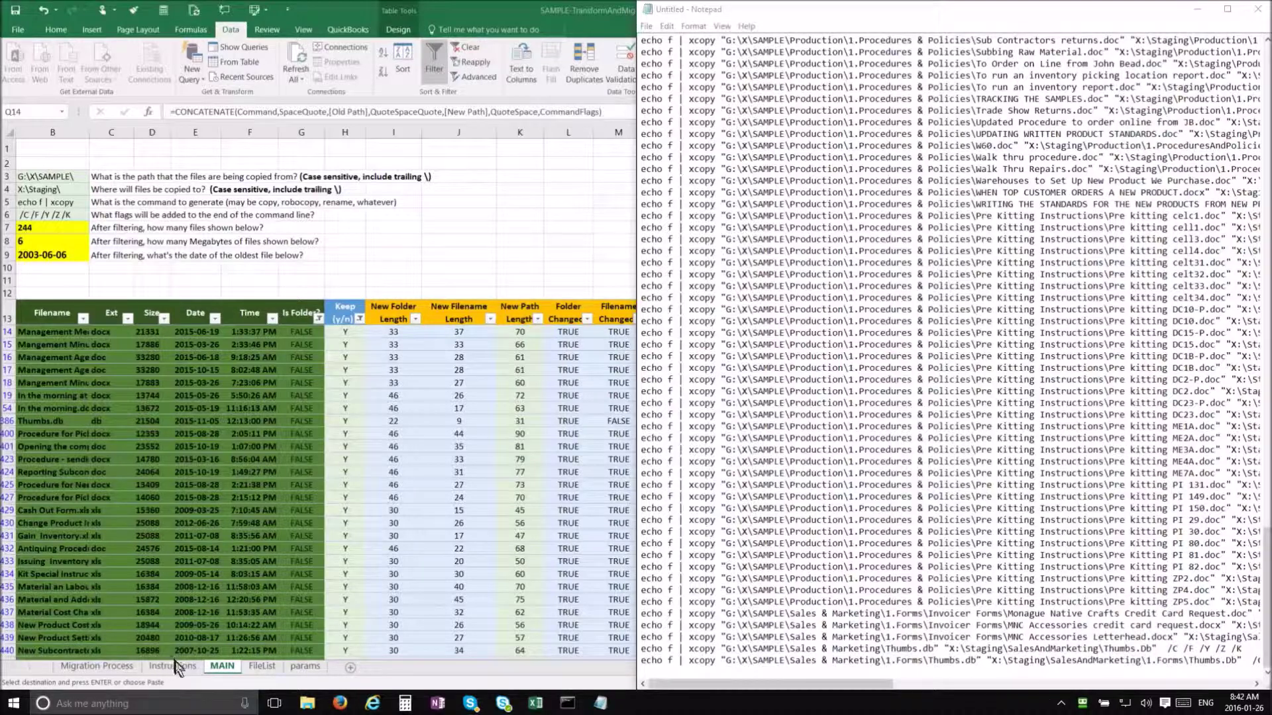
key("super+Up")
left_click(174, 666)
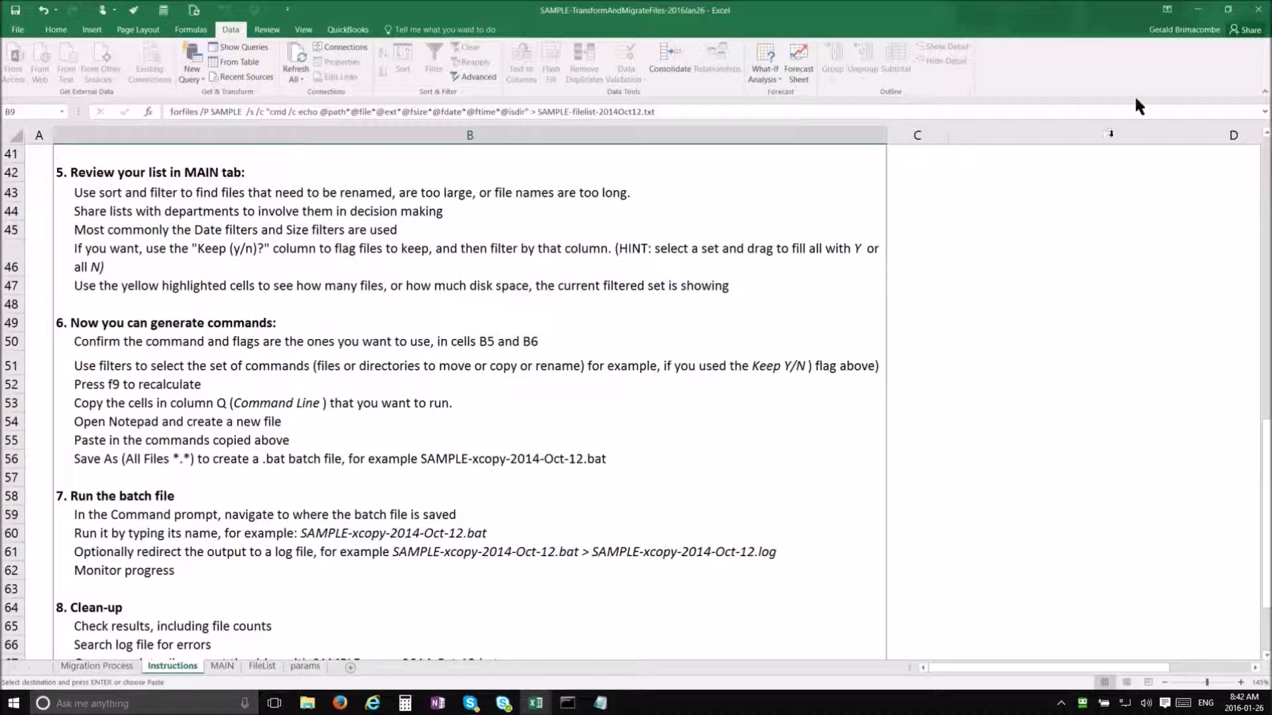
left_click(1201, 11)
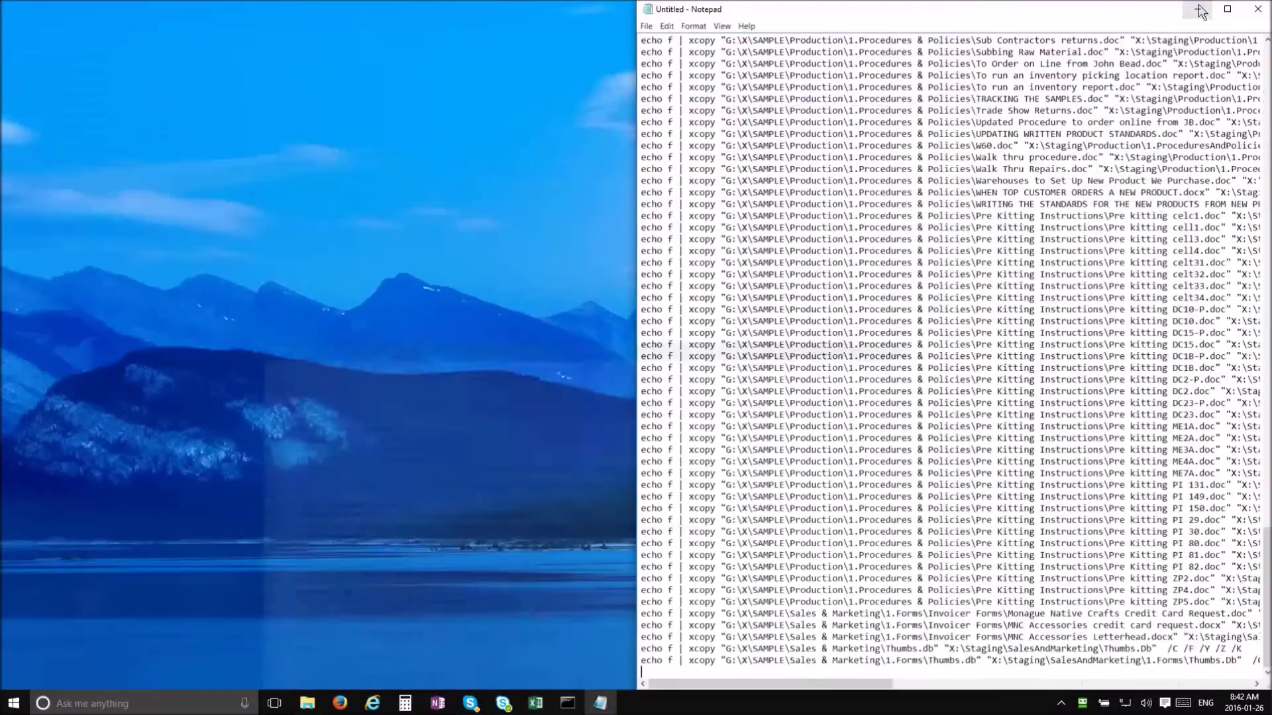
- Save the pasted commands in folder G:\X as SAMPLE-filelist-2016Jan26.bat, using the All Files type
left_click(648, 26)
left_click(595, 80)
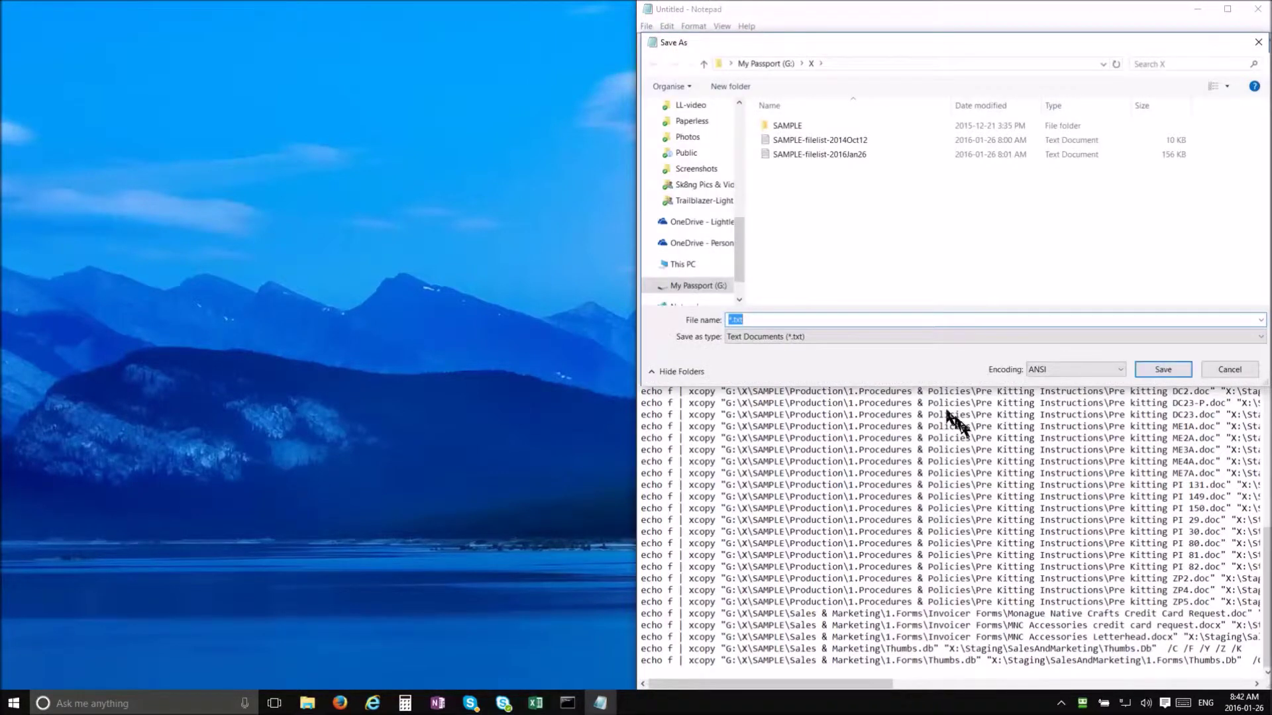
left_click(865, 337)
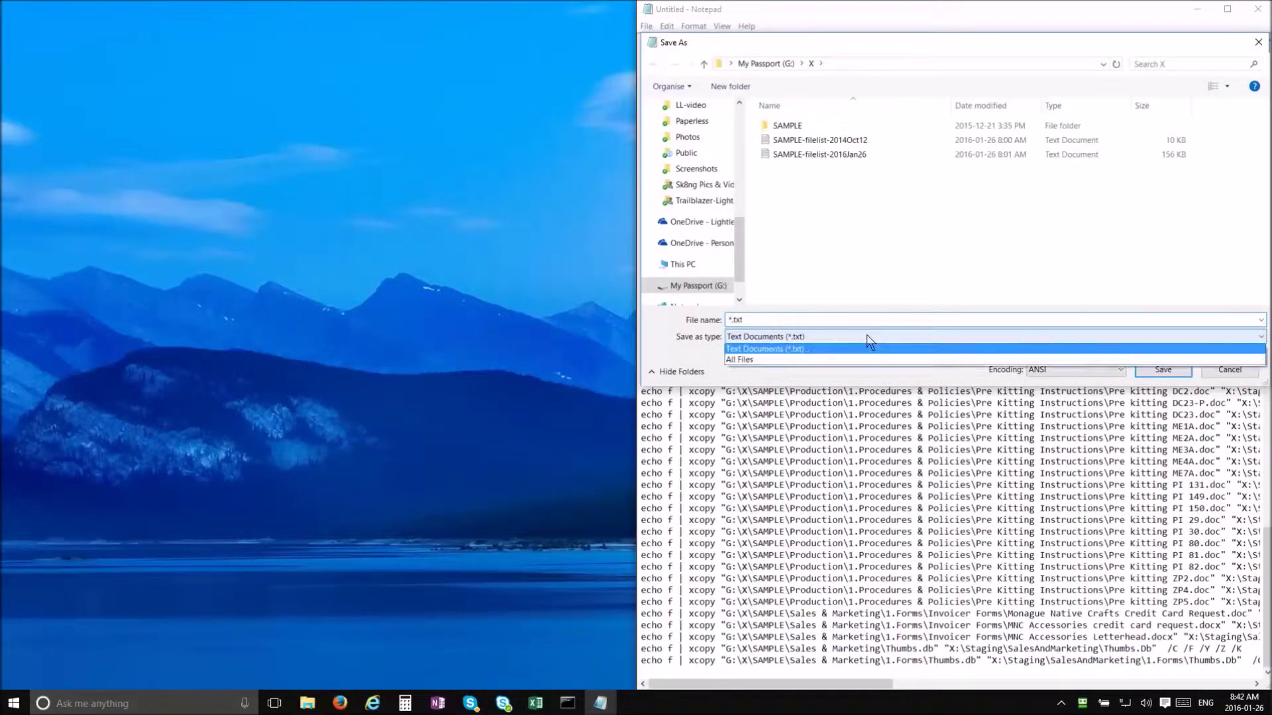
left_click(769, 361)
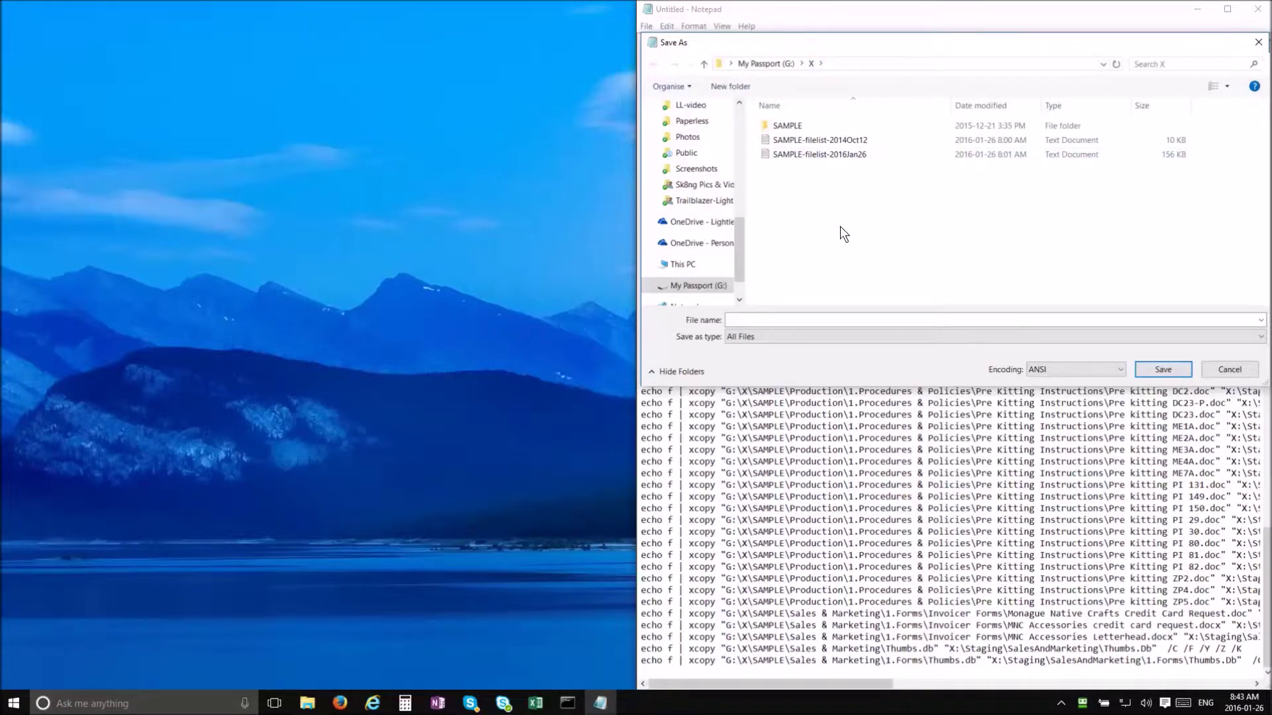
left_click(819, 156)
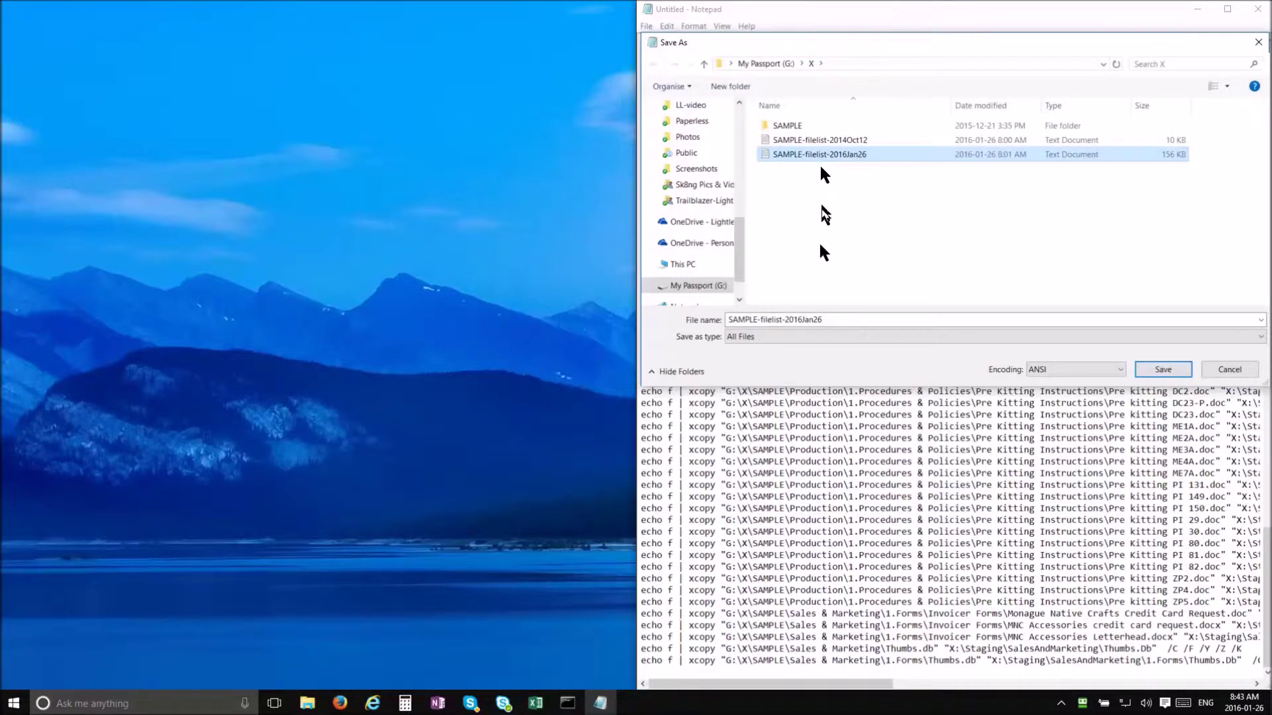
left_click(836, 319)
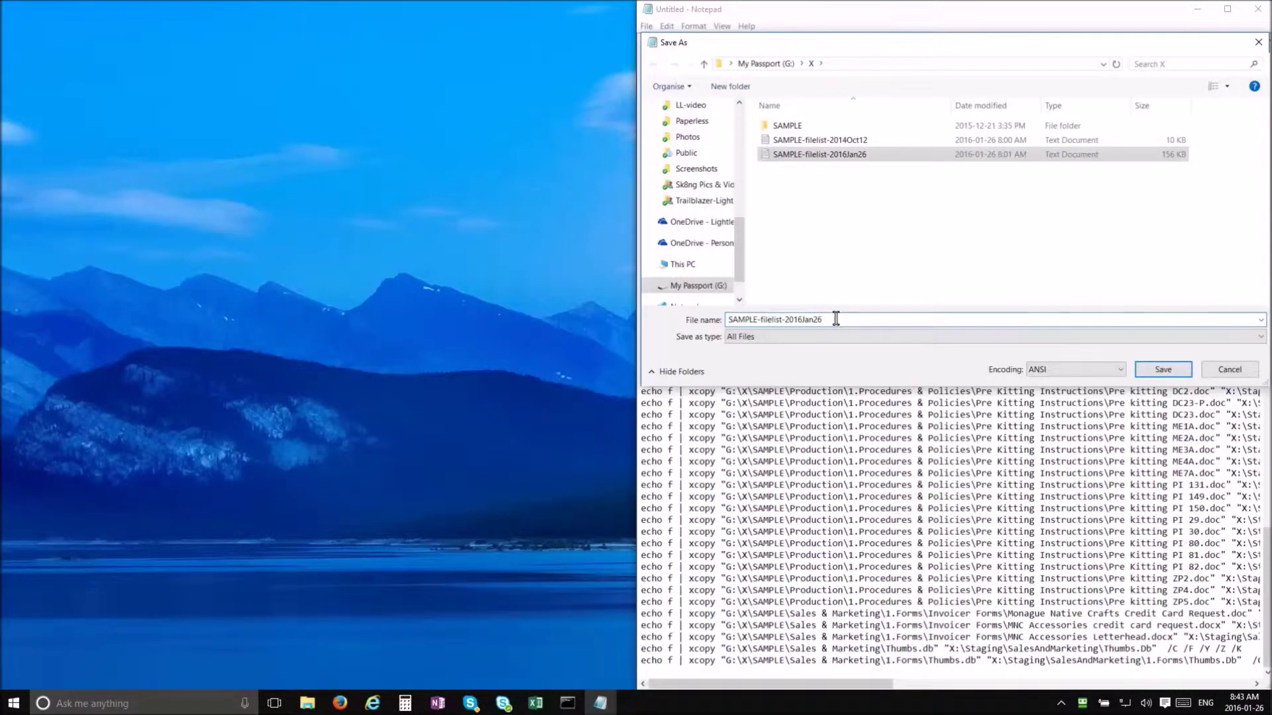
type(".bat")
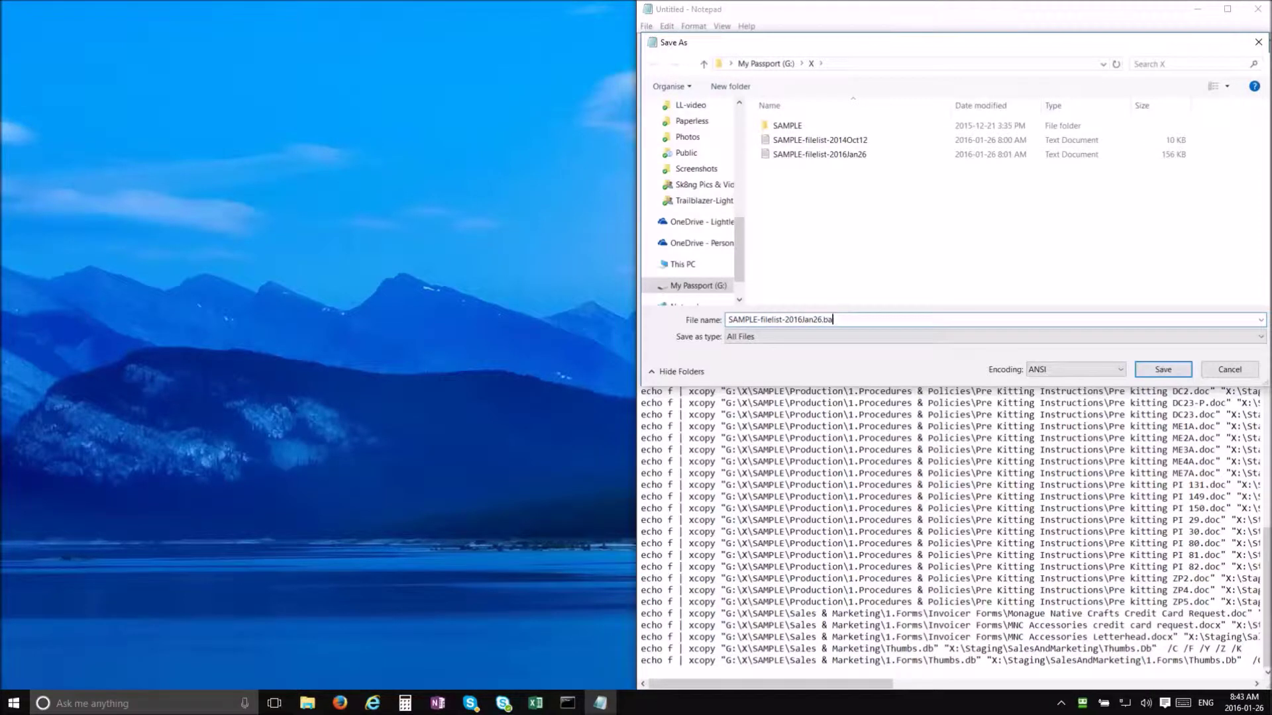
left_click(1167, 374)
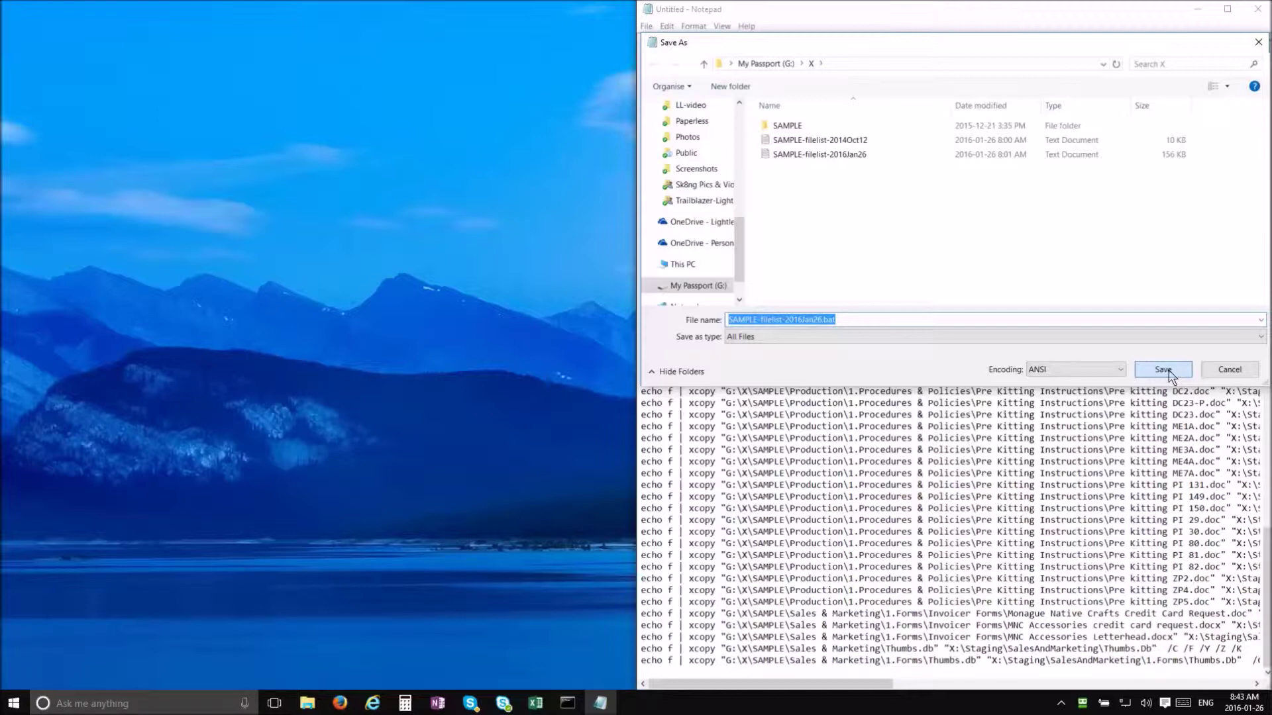
left_click(1165, 371)
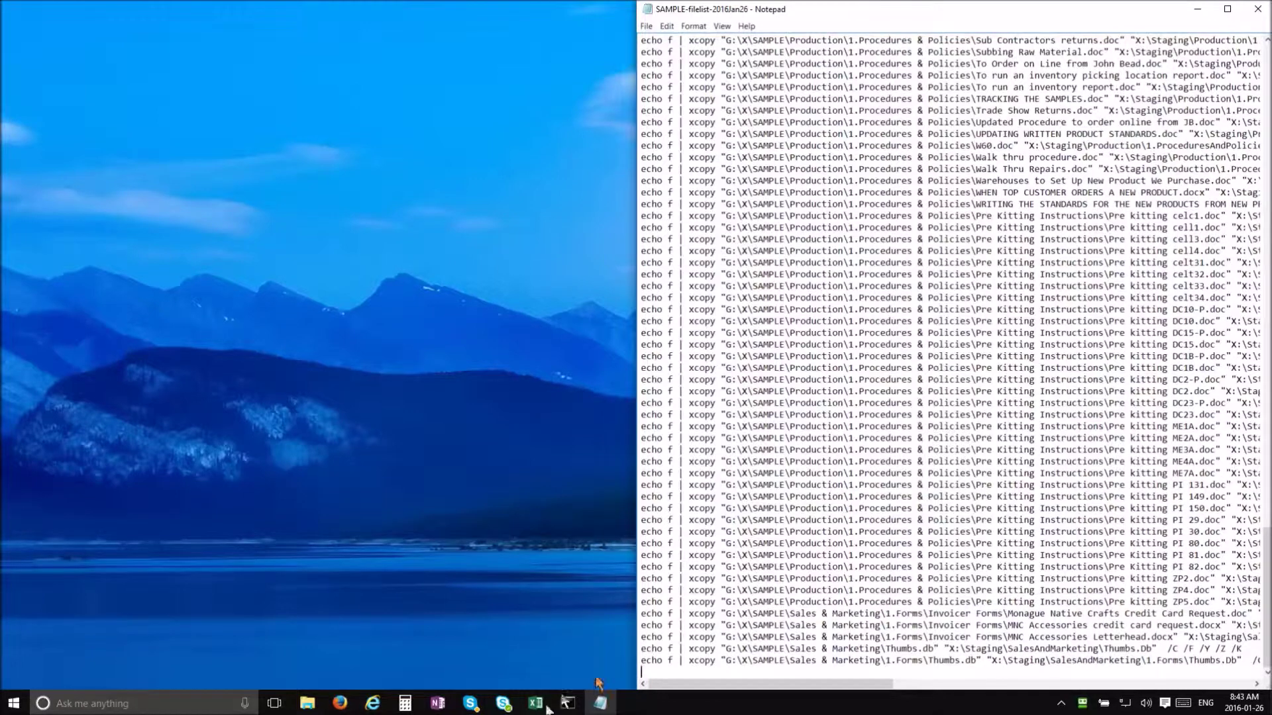
- Bring up the X folder in File Explorer and list the contents of G:\X with dir in the Command Prompt
mouse_move(593, 709)
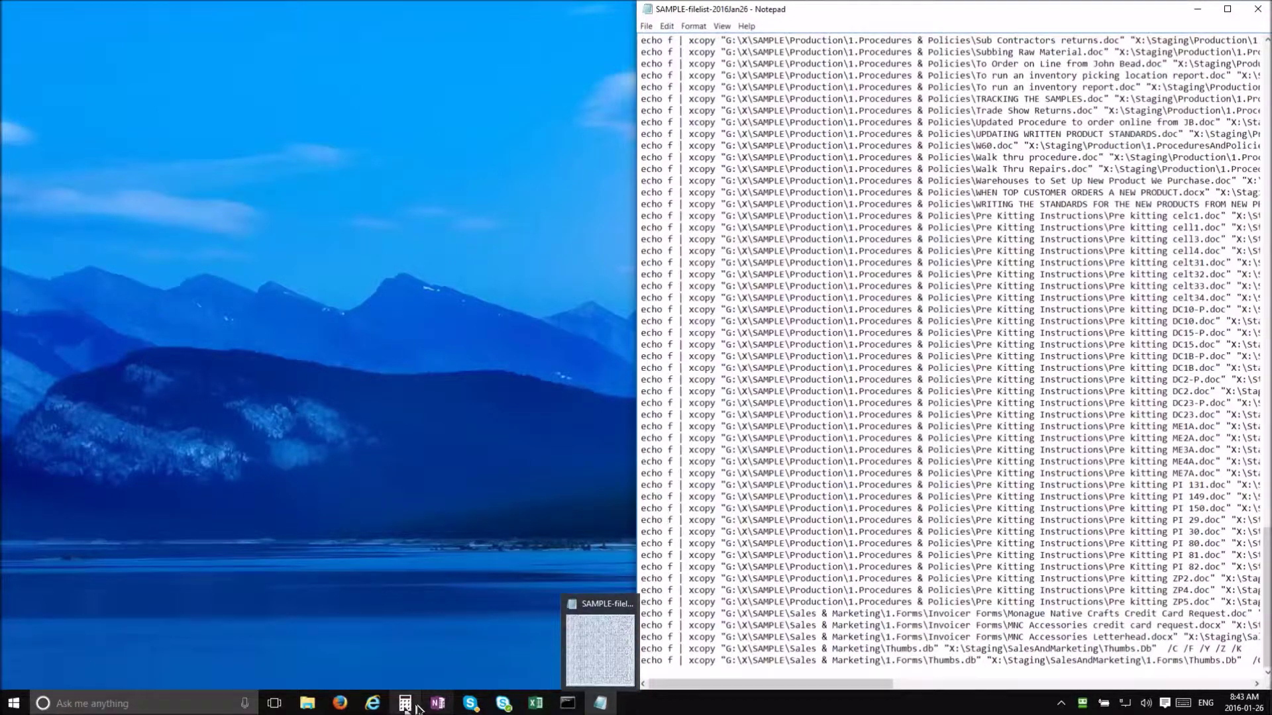
mouse_move(309, 705)
left_click(341, 659)
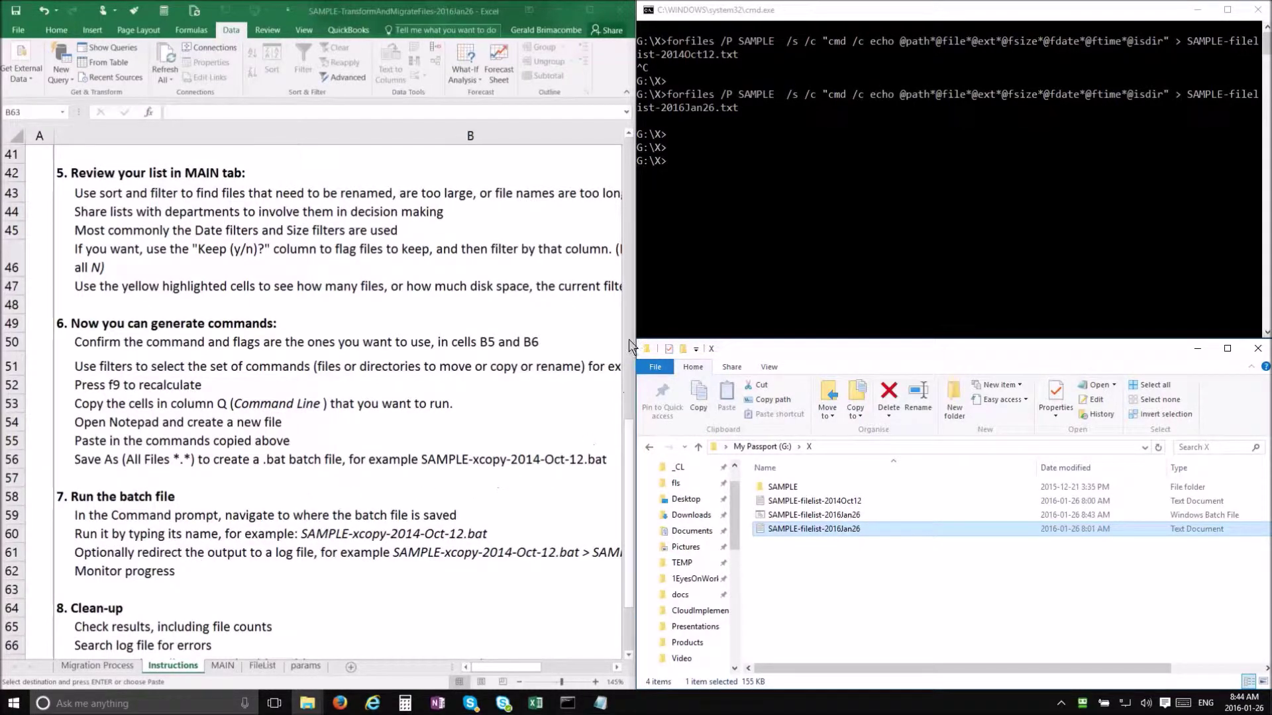
left_click(668, 161)
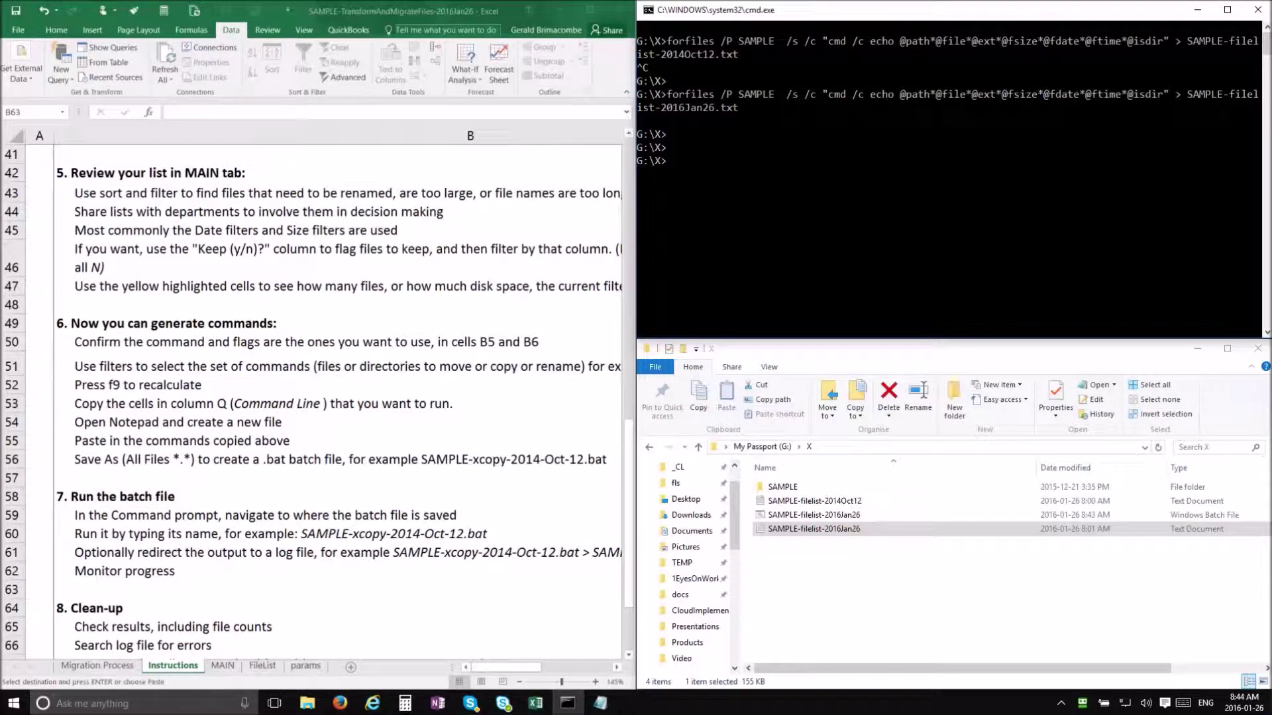
type("dir")
key("Return")
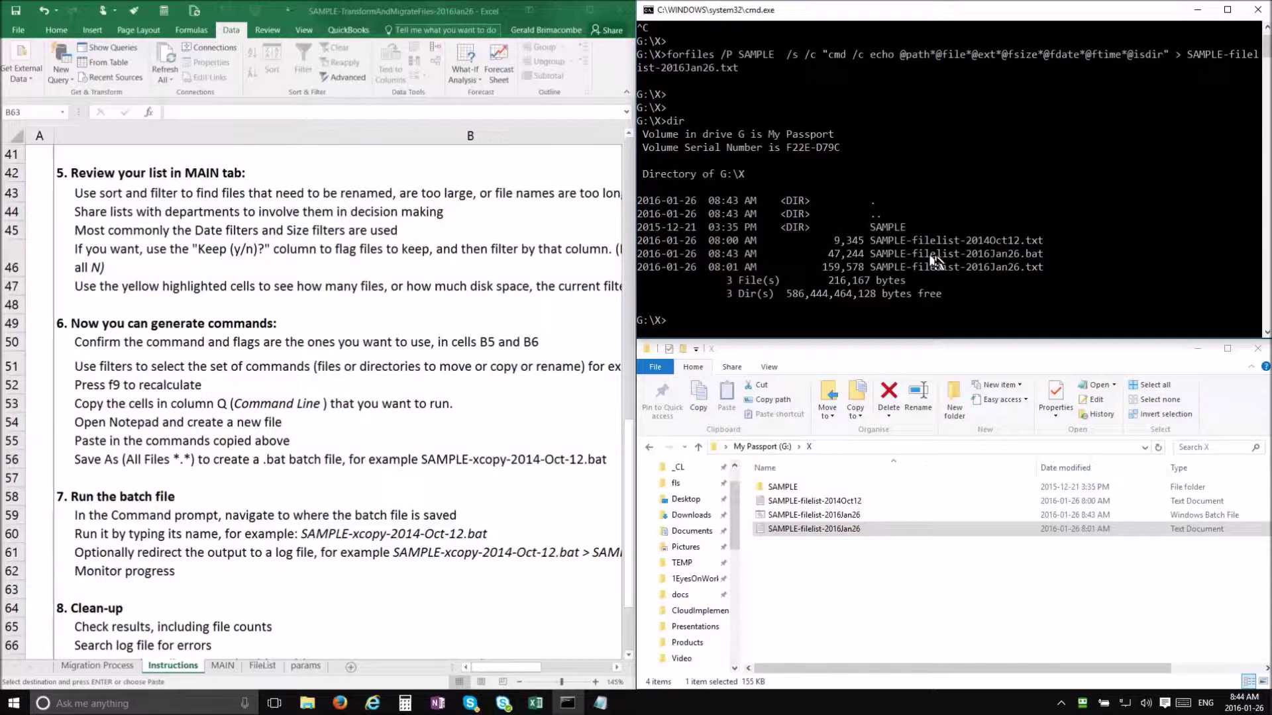
- Run SAMPLE-filelist-2016Jan26.bat in the Command Prompt, redirecting output and errors to SAMPLE-filelist-2016Jan26.log with 2>&1
type("sam")
key("Tab")
key("Tab")
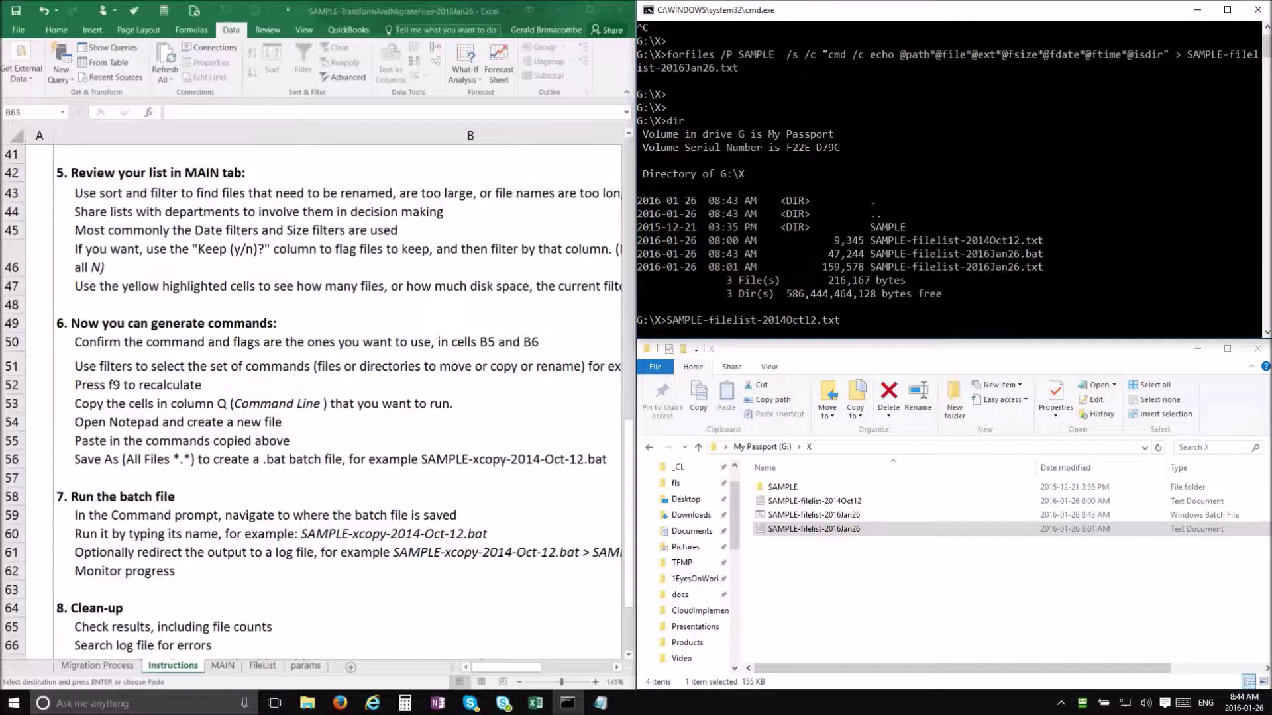
key("Tab")
type(">")
type("sam")
key("Tab")
key("Tab")
key("Tab")
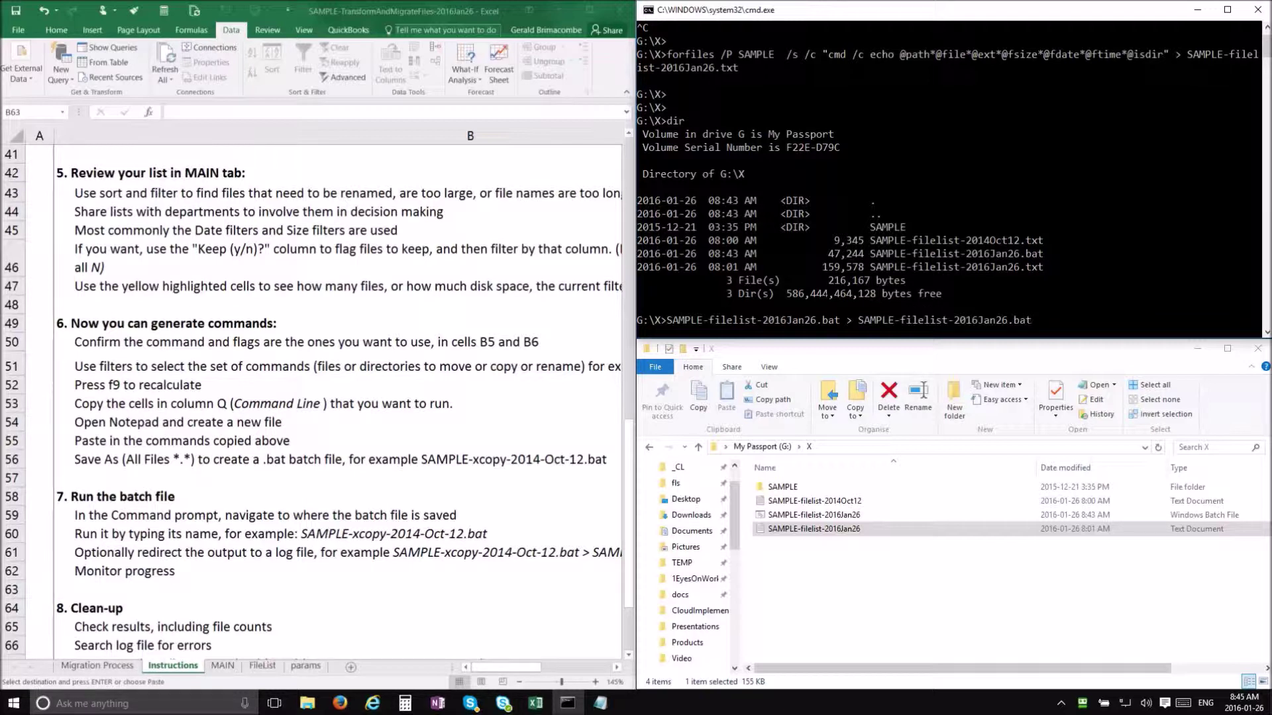
key("BackSpace")
key("BackSpace")
type("log 2>&")
key("Return")
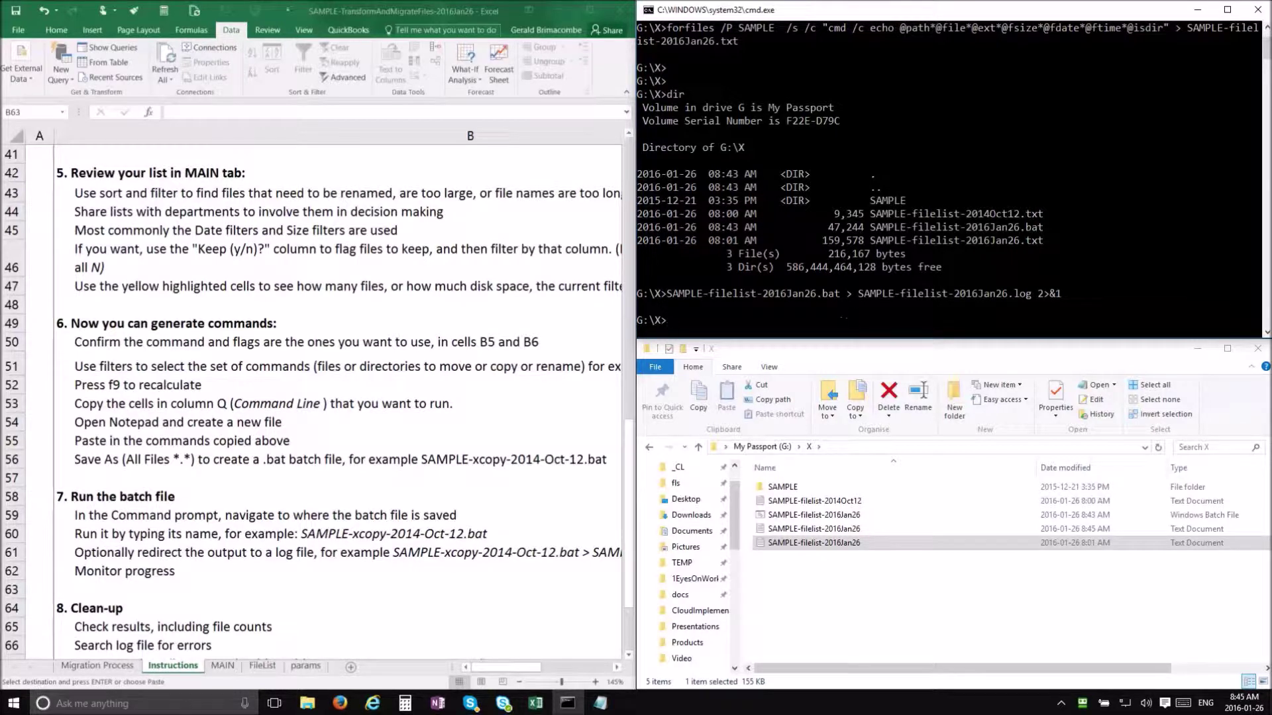
- List G:\X again, sort the X folder by date modified, and open the newest SAMPLE-filelist-2016Jan26 log to examine the xcopy results
type("dir")
key("Return")
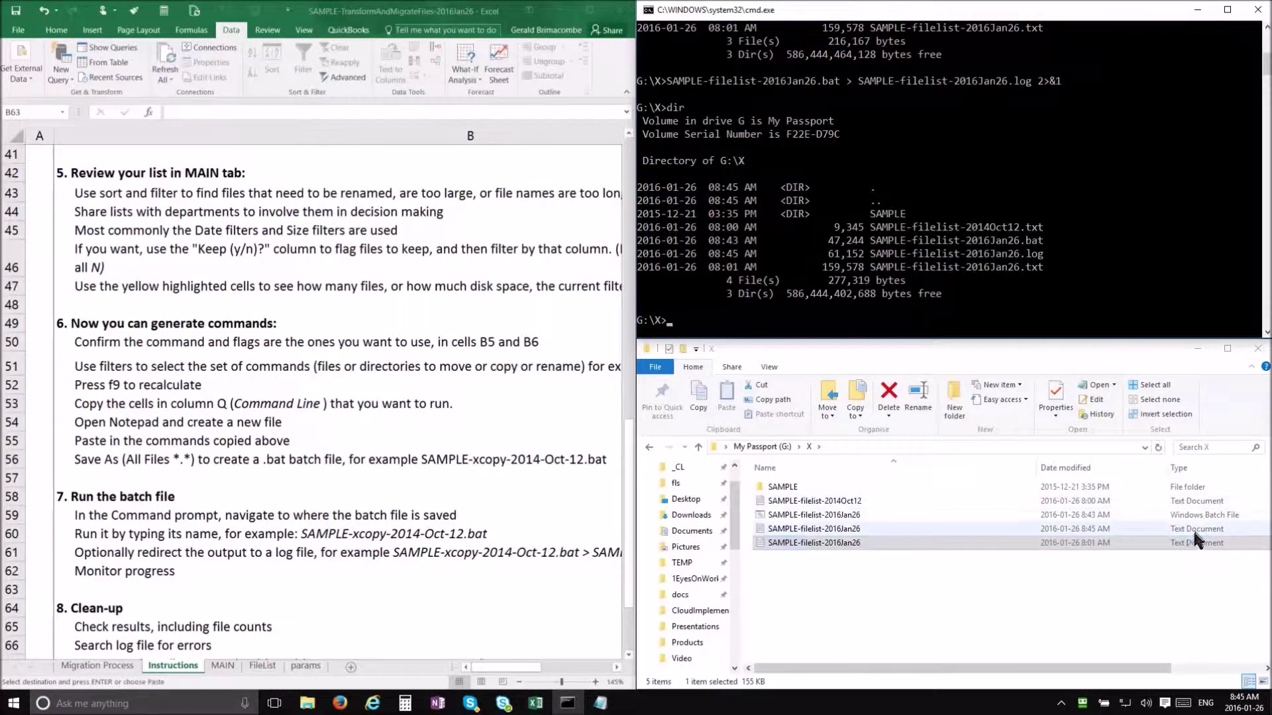
left_click(1066, 468)
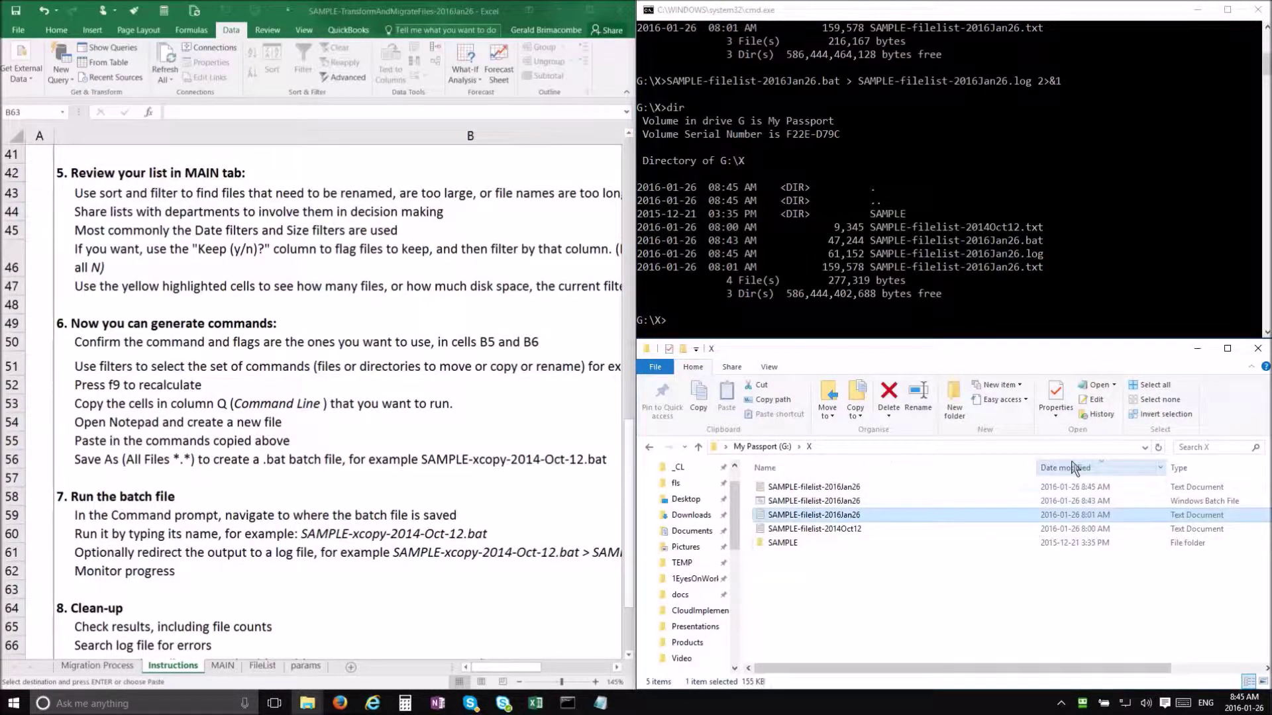
double_click(819, 488)
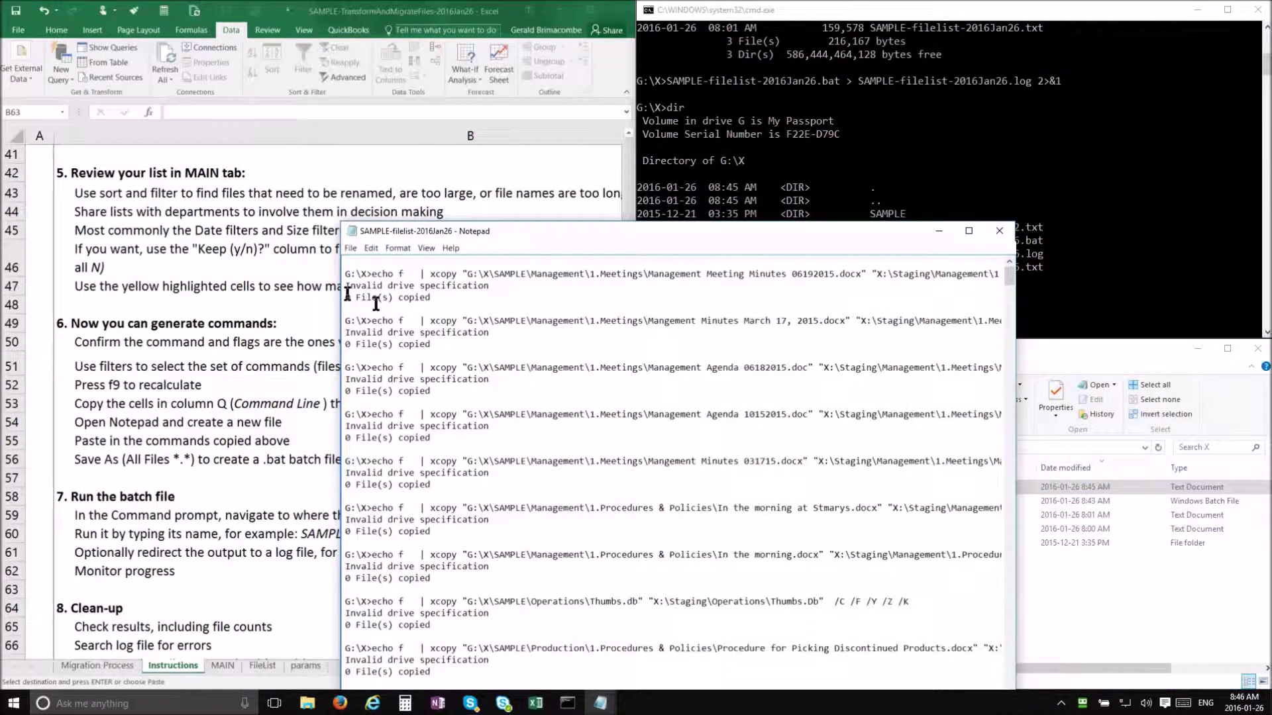
scroll(397, 311, "down", 13)
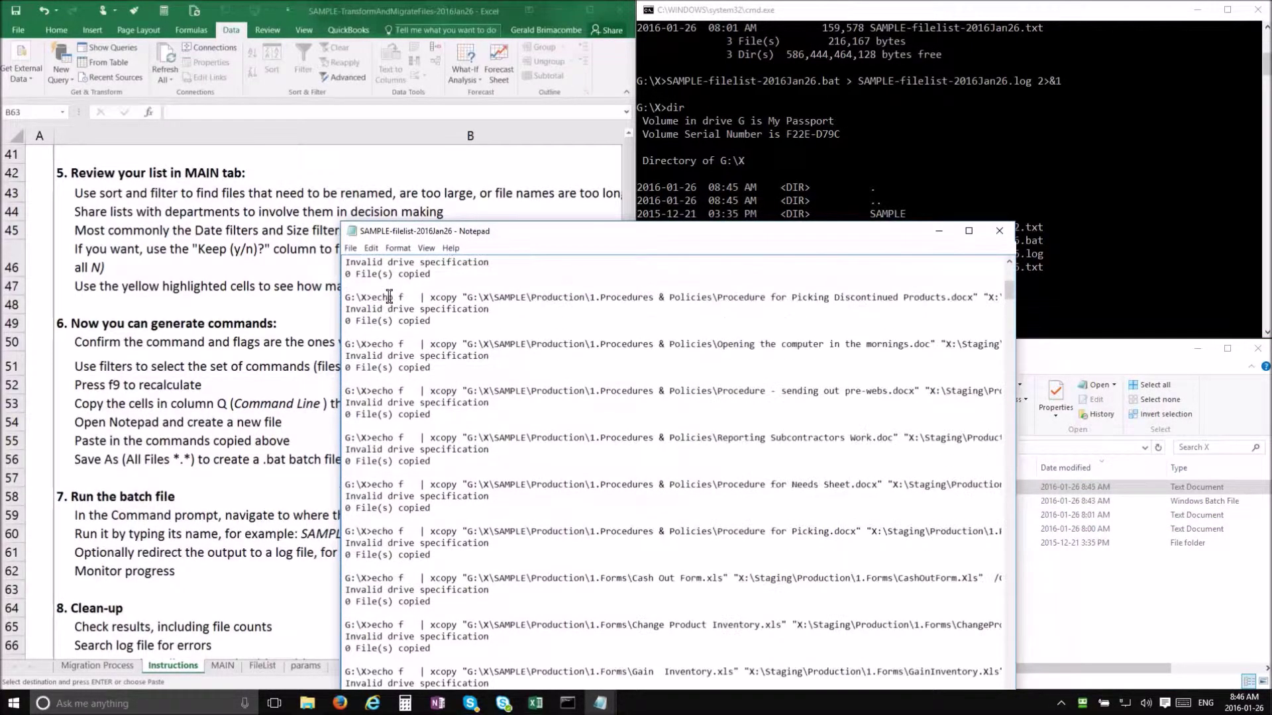
- Read through the xcopy entries in the SAMPLE-filelist-2016Jan26 log and close it
scroll(408, 329, "down", 10)
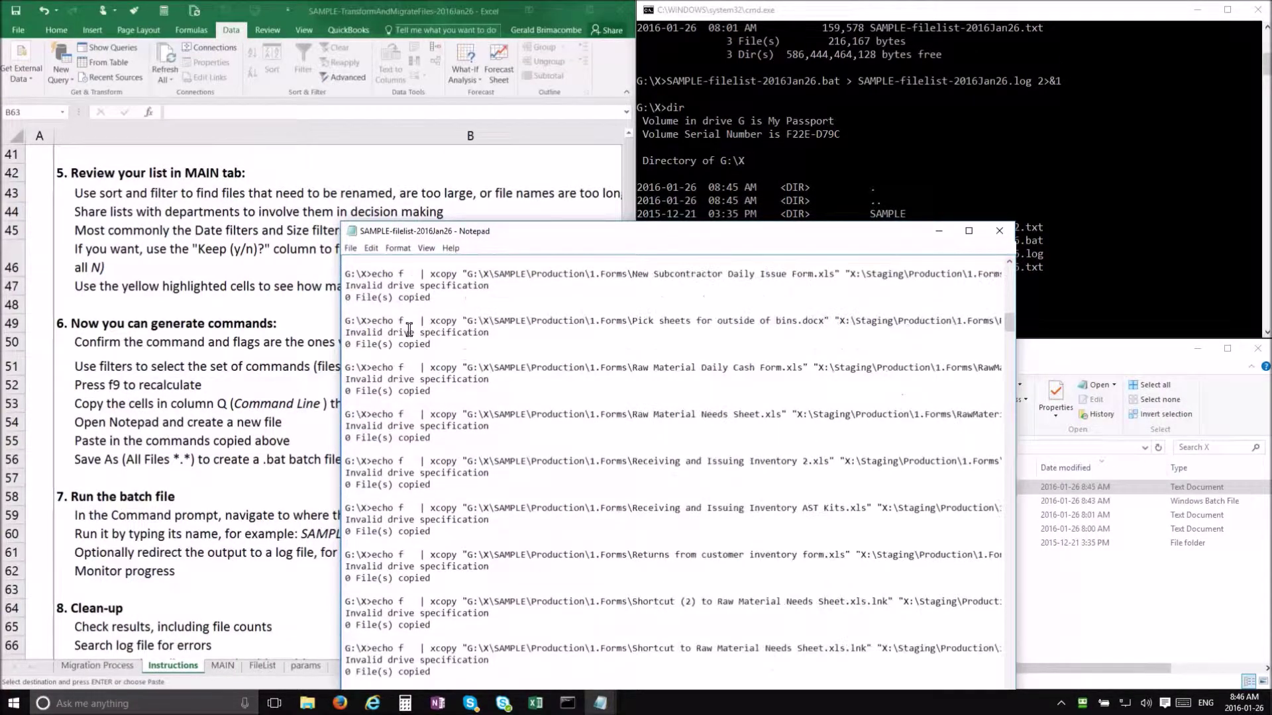
left_click_drag(797, 415, 851, 415)
left_click(996, 236)
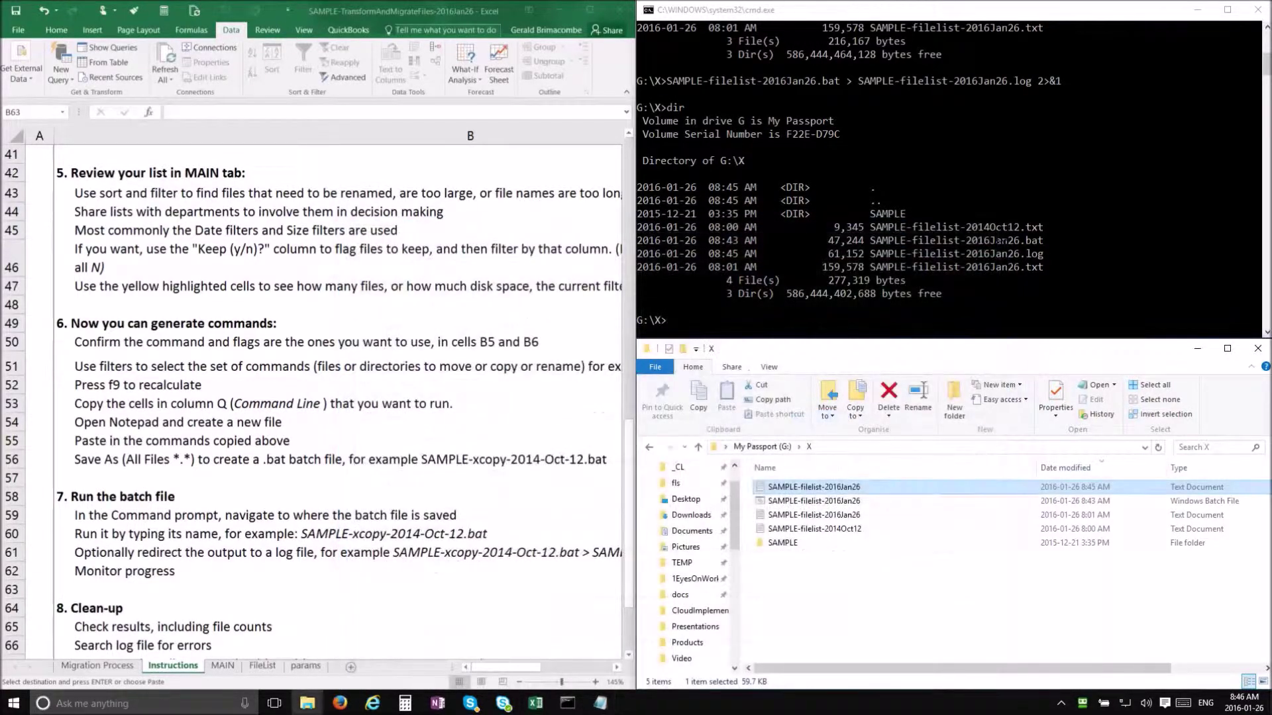
- Review the Clean-up section of the Instructions sheet and check the file count in the SAMPLE folder's properties
left_click(362, 477)
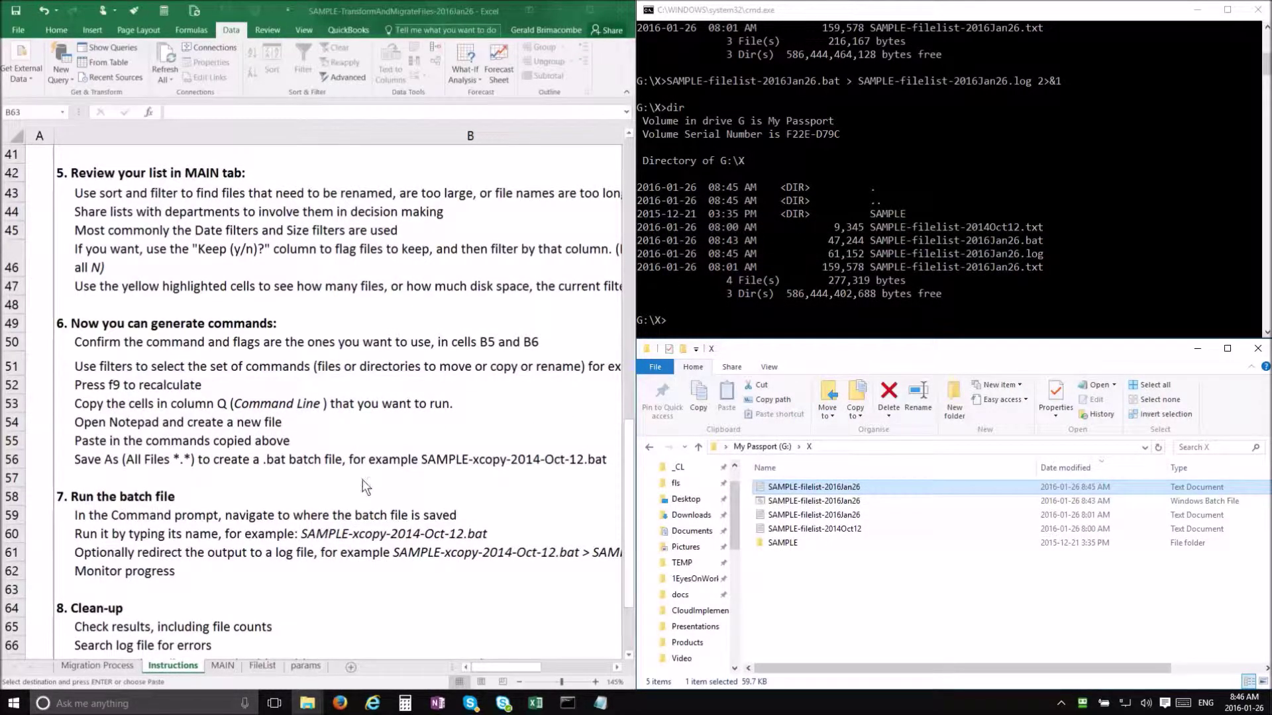
scroll(362, 478, "down", 4)
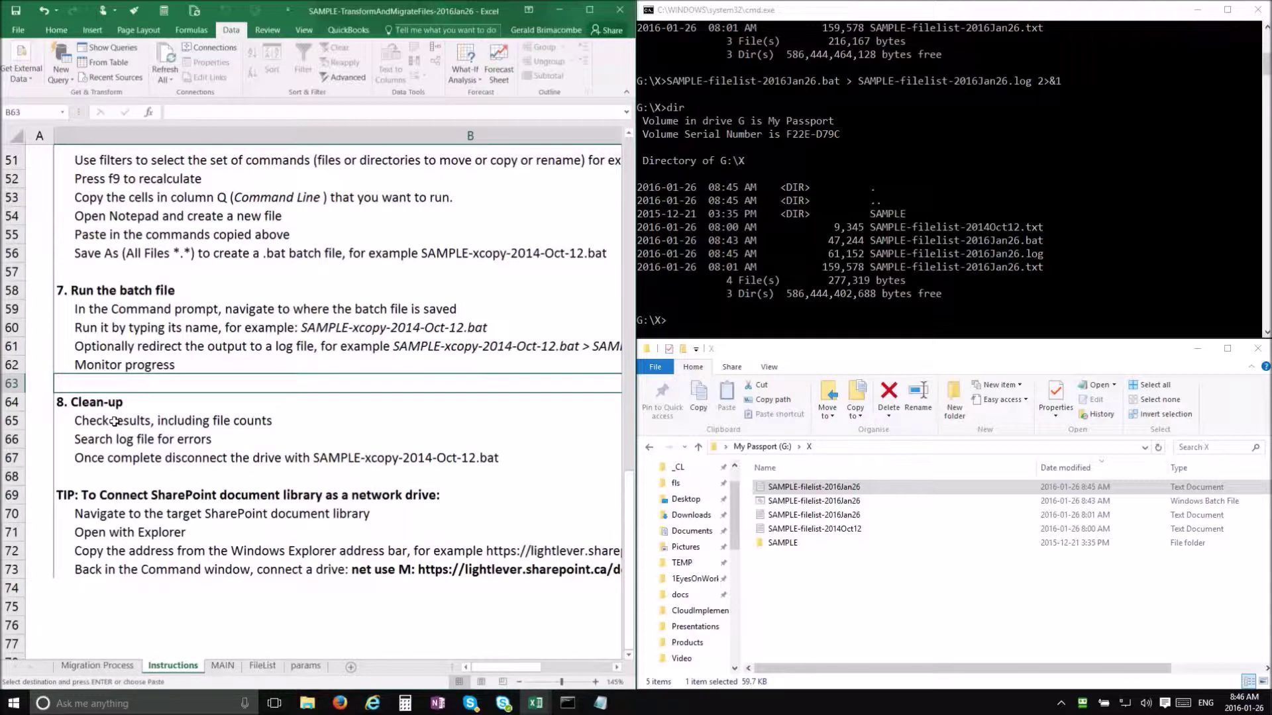
right_click(782, 544)
left_click(635, 531)
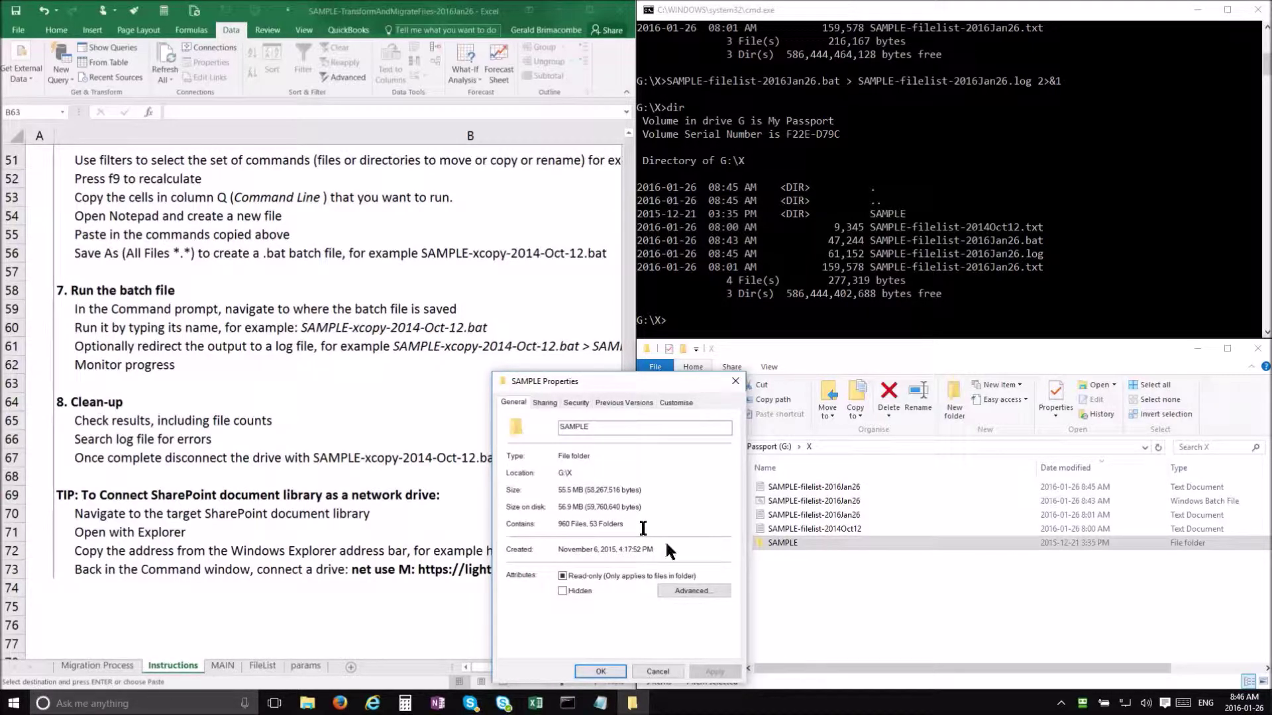
- Return to the log-redirection instruction in the workbook and review the Process section of the Migration Process sheet
left_click(402, 500)
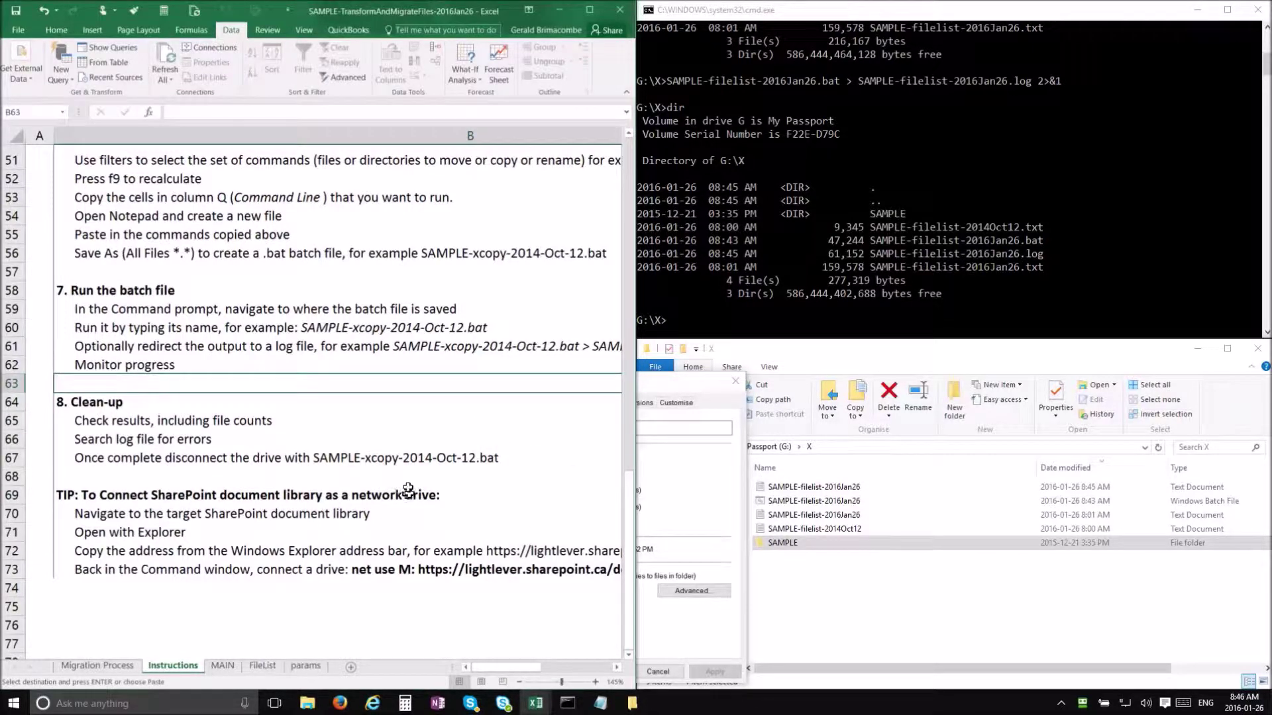
left_click(416, 348)
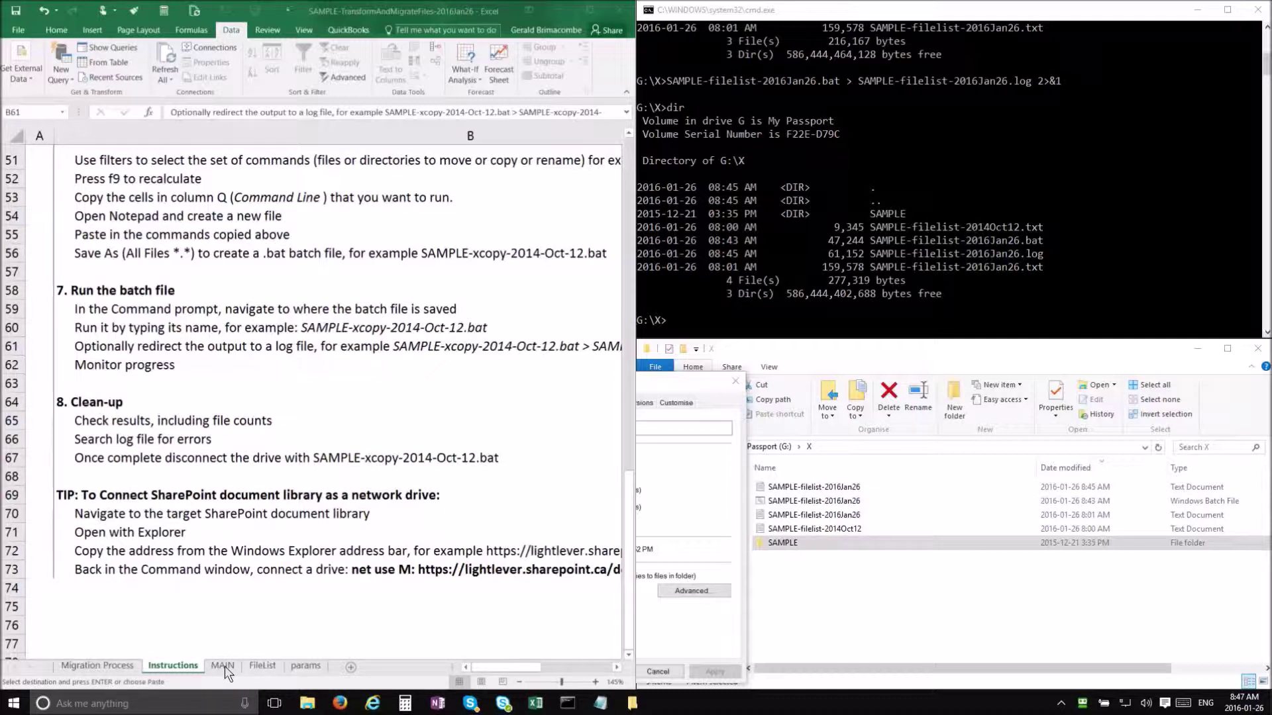
left_click(105, 665)
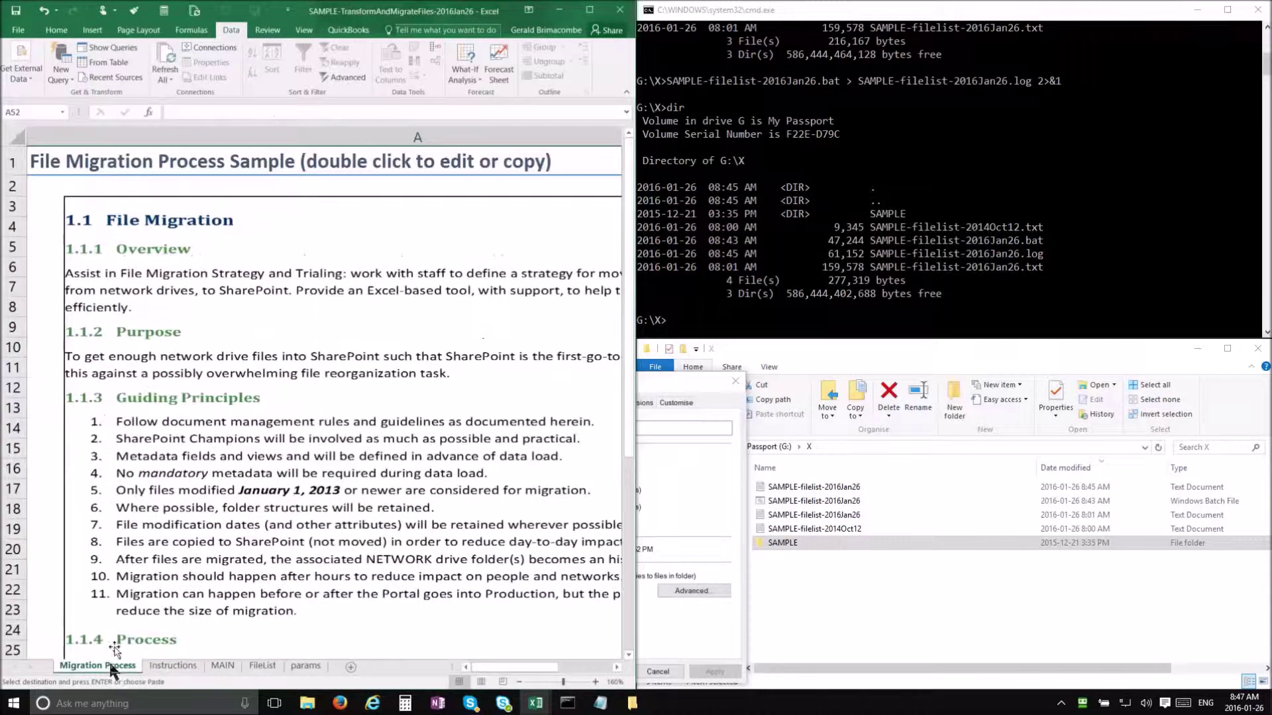
scroll(292, 487, "down", 7)
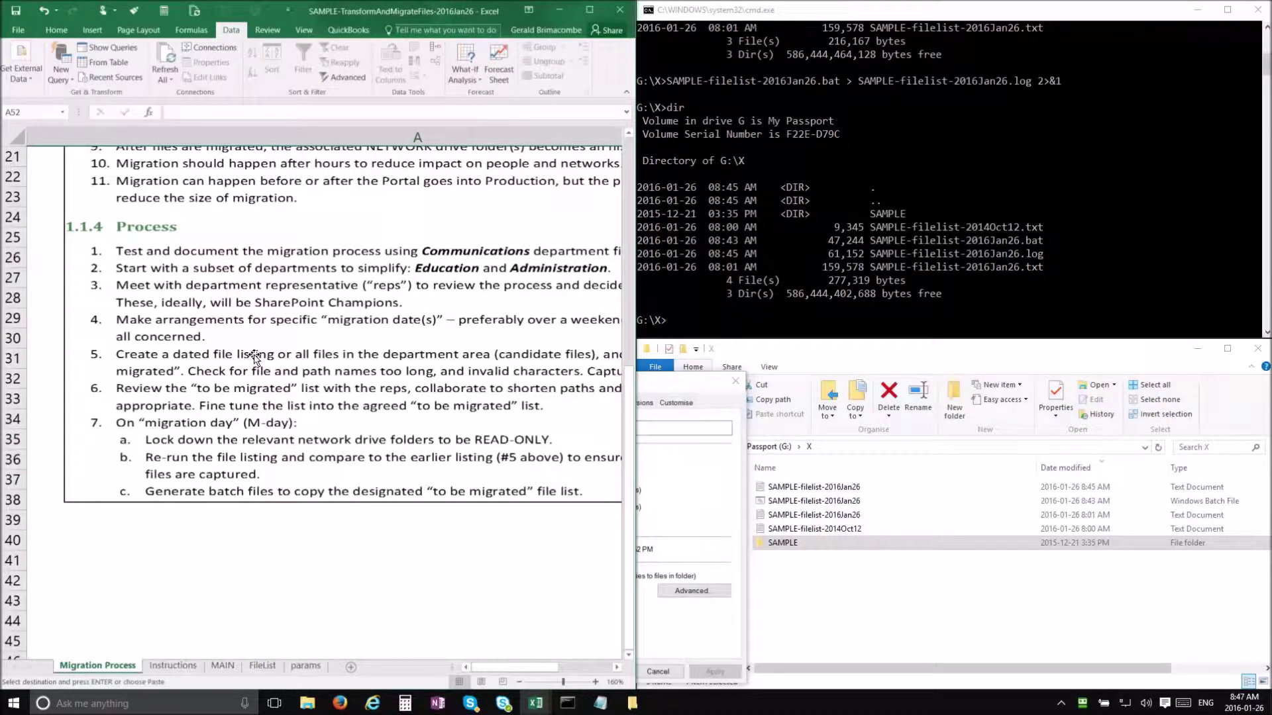
- On the MAIN sheet, set the Command value to rename and clear the CommandFlags value
left_click(223, 666)
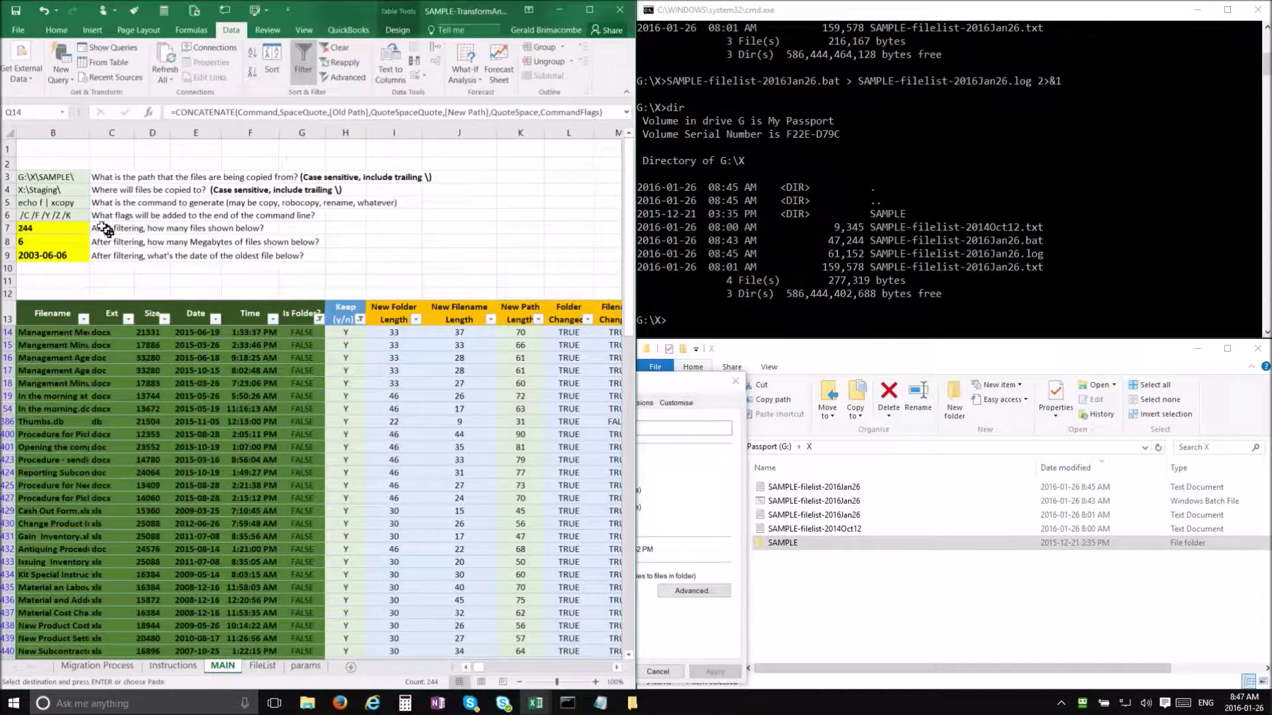
left_click(73, 209)
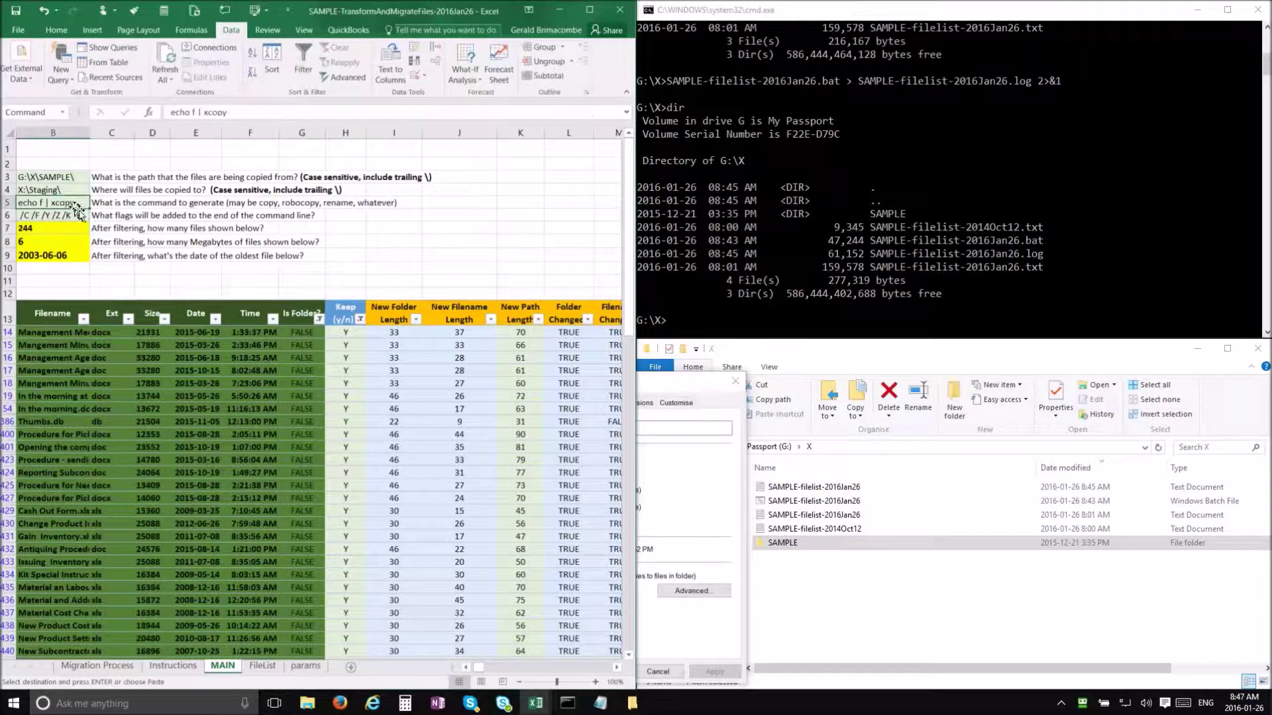
key("Left")
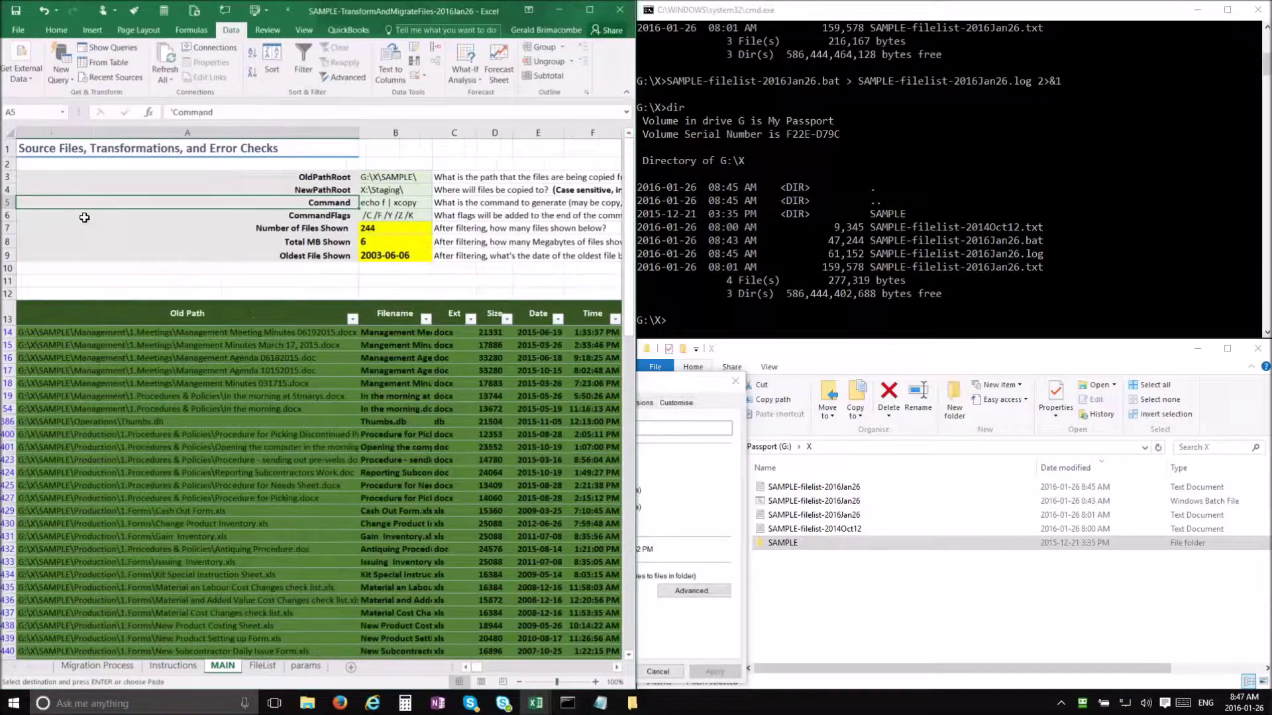
key("Down")
key("Right")
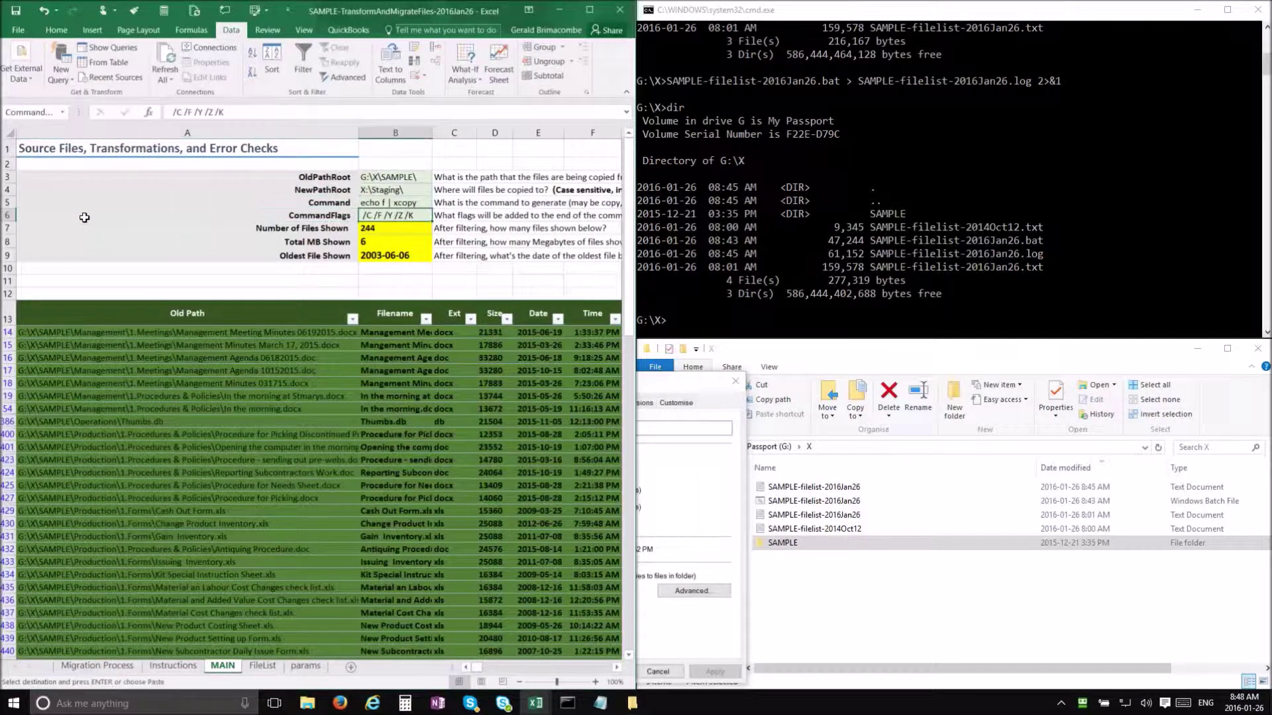
key("Up")
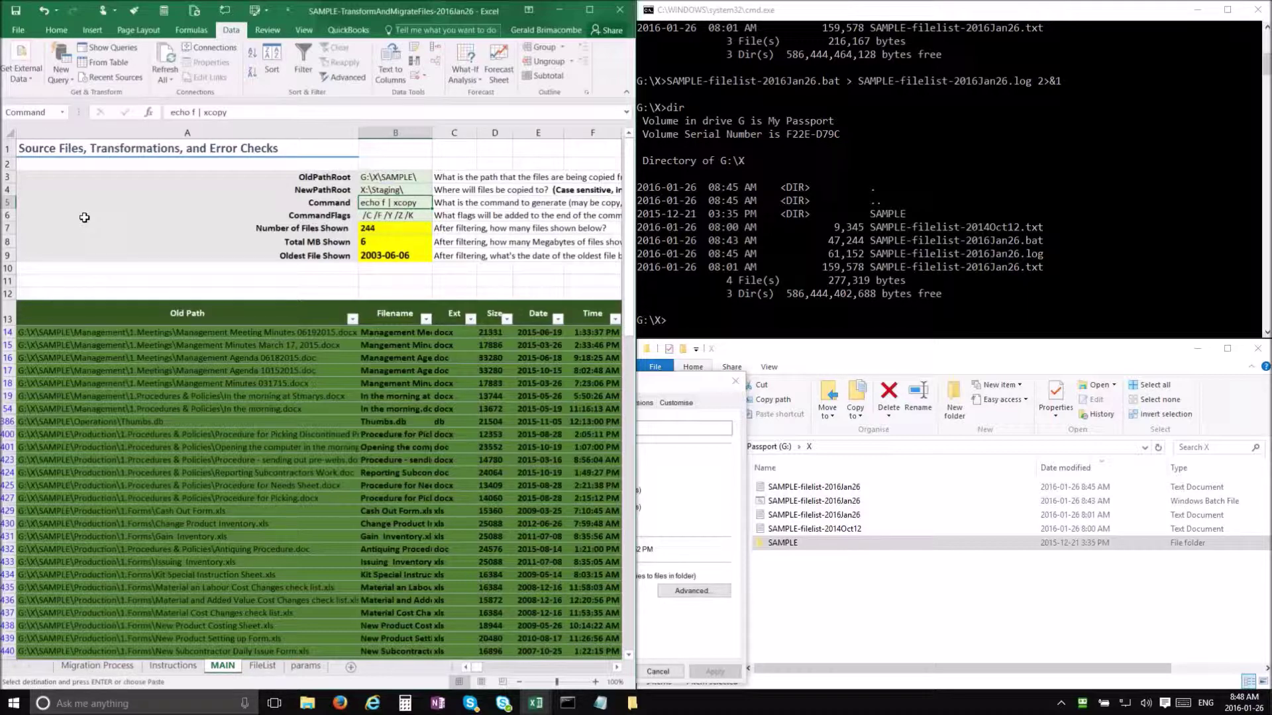
type("rename")
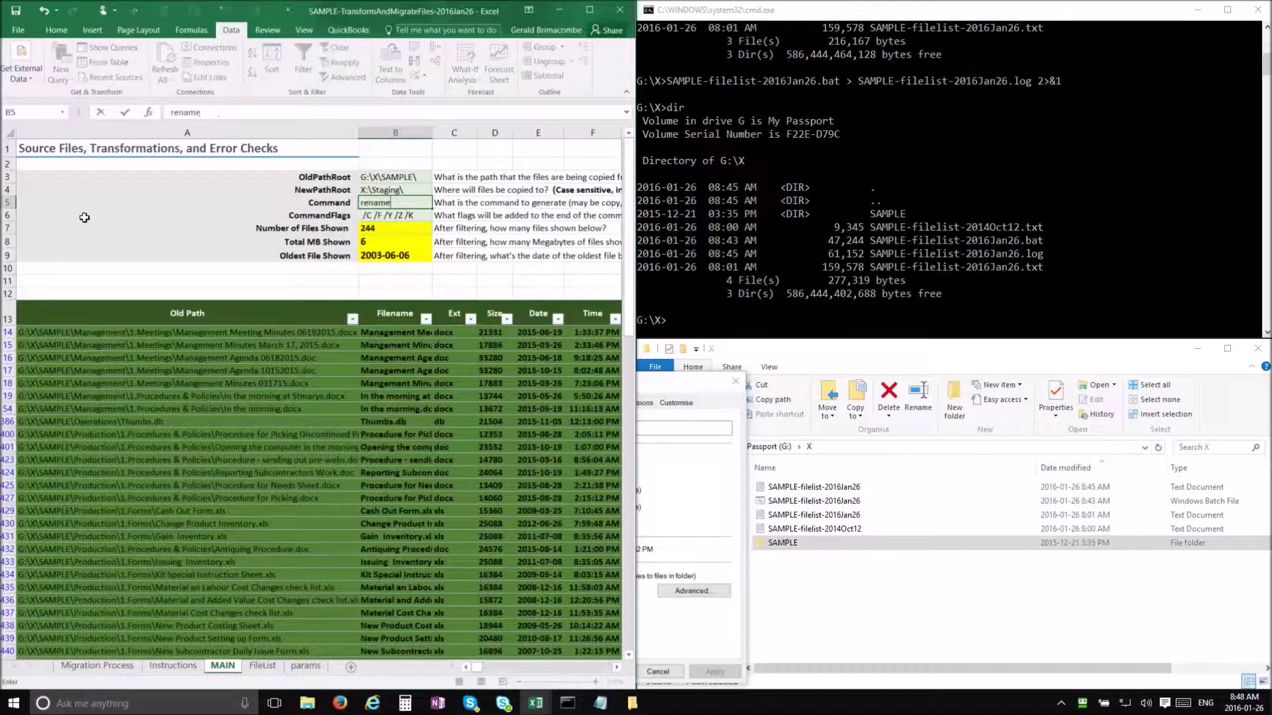
key("Return")
key("Delete")
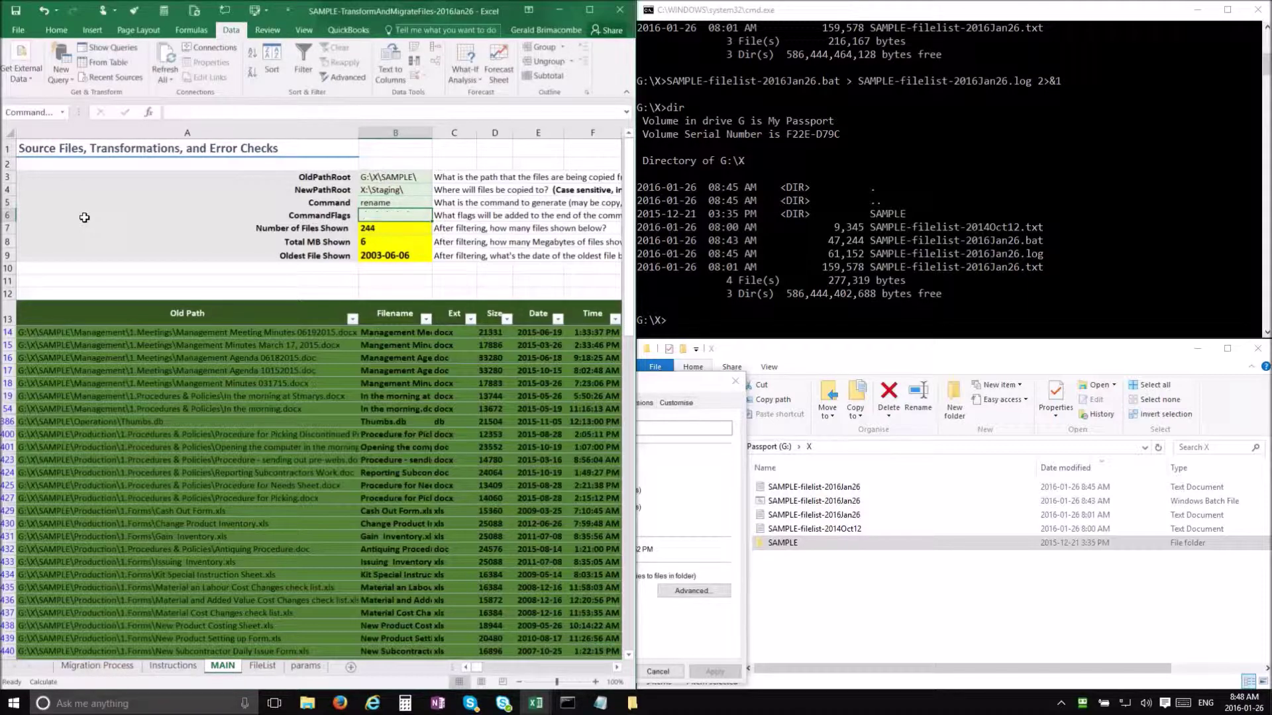
- Examine the generated rename commands and the formula in the Command Line column of the MAIN sheet
left_click(595, 666)
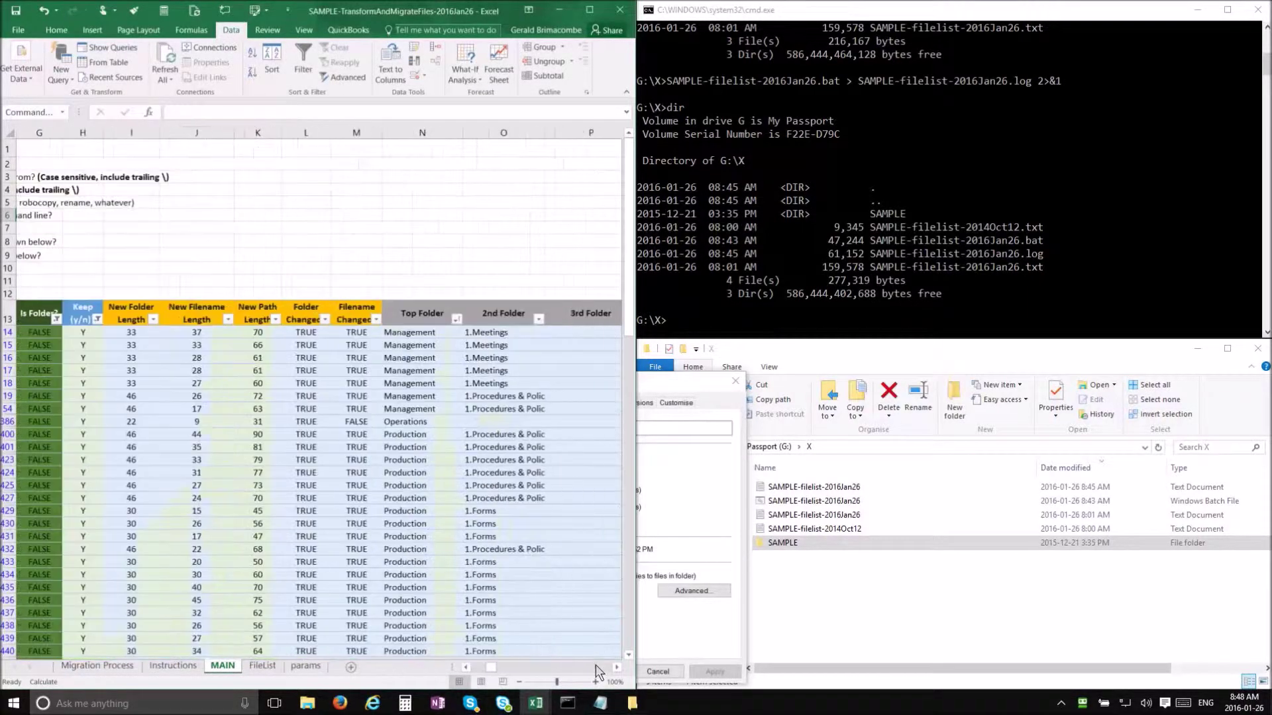
left_click(595, 666)
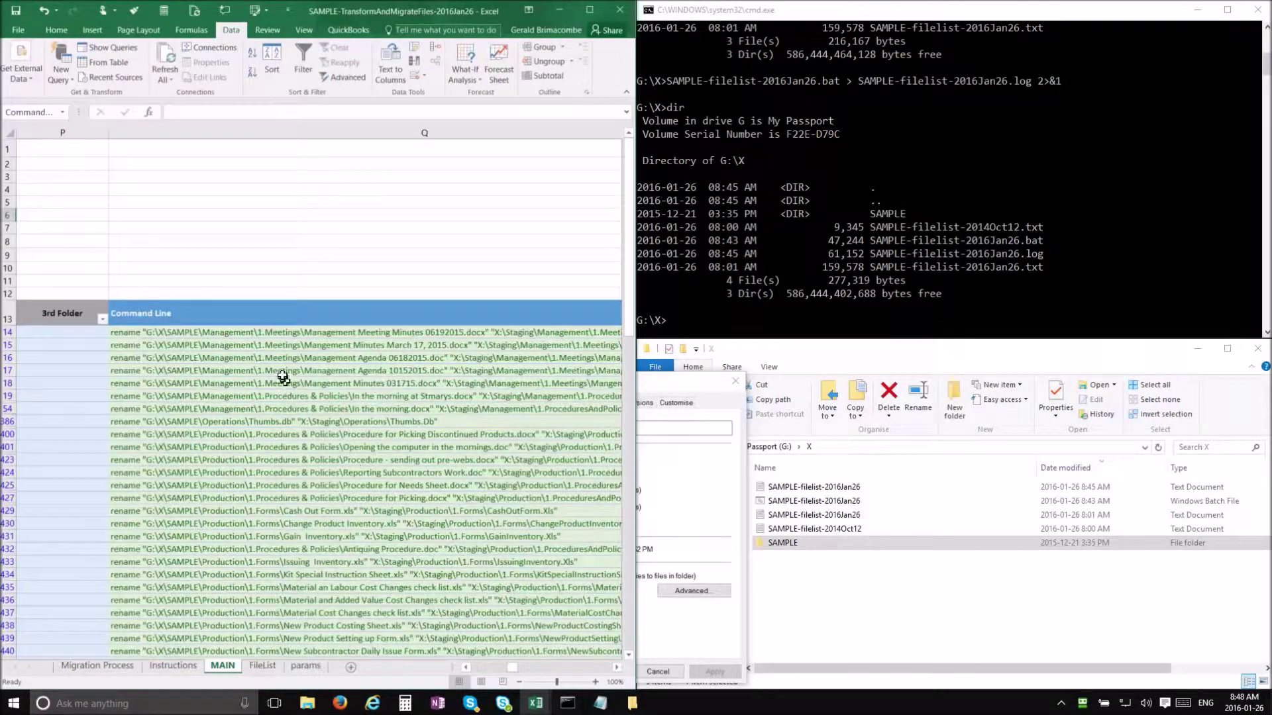
left_click(424, 332)
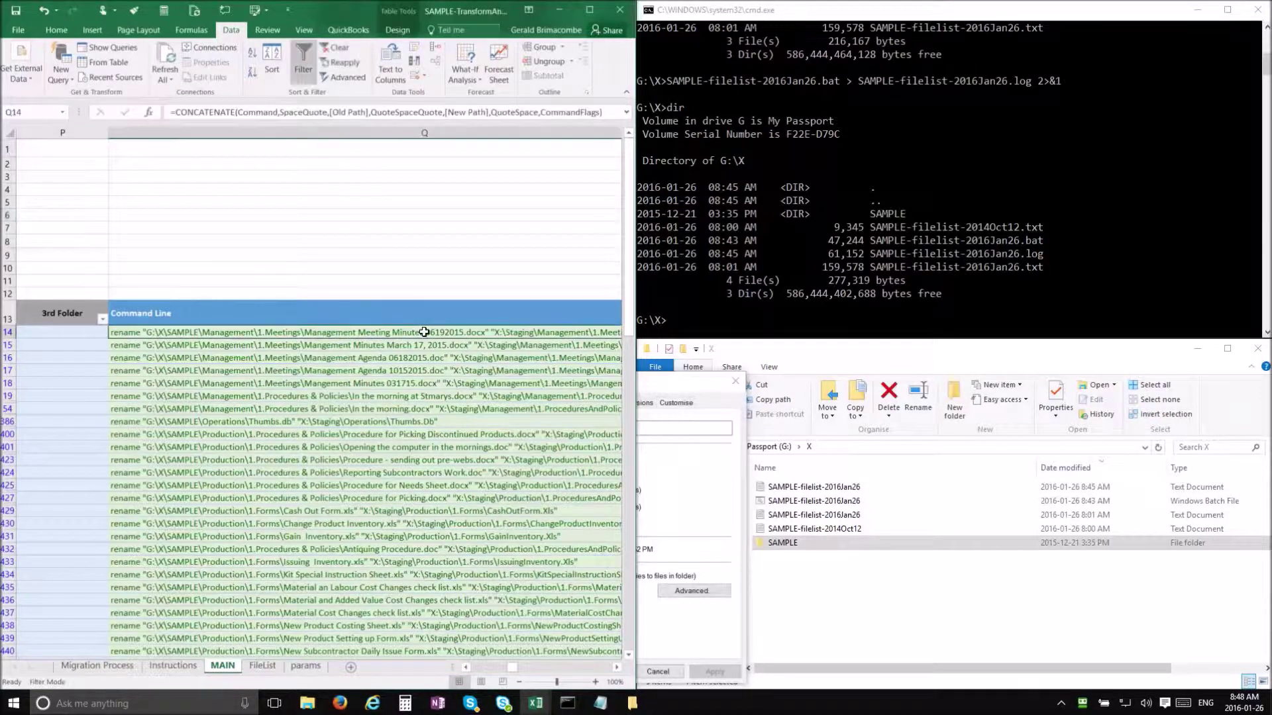
left_click(480, 667)
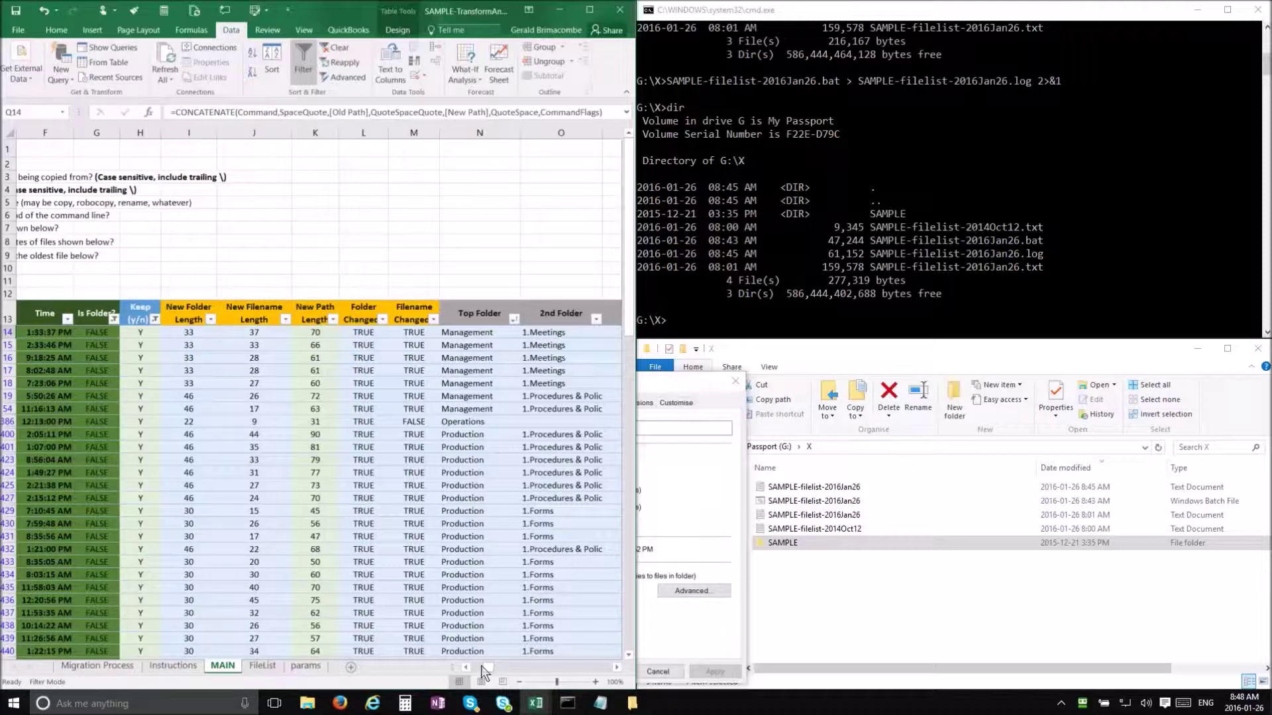
- View the Lightlever help and contact information beside the process text on the Migration Process sheet
left_click(129, 668)
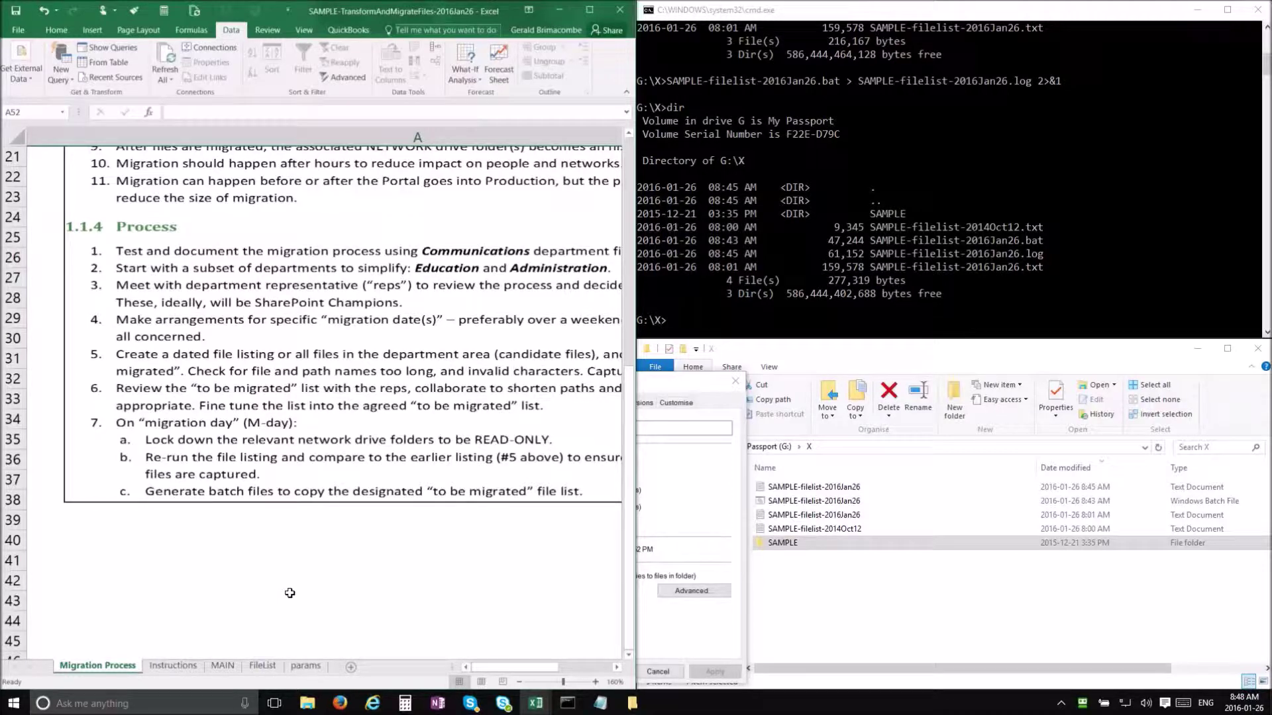
left_click(575, 667)
scroll(464, 628, "up", 7)
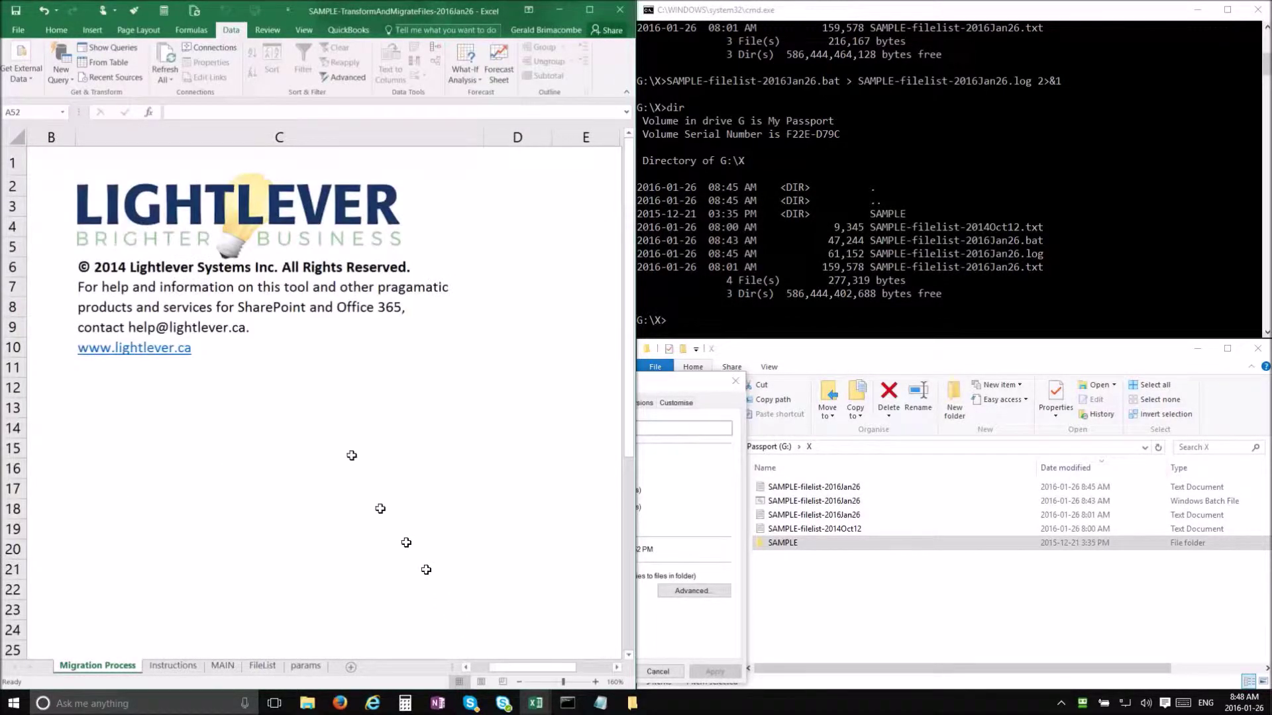